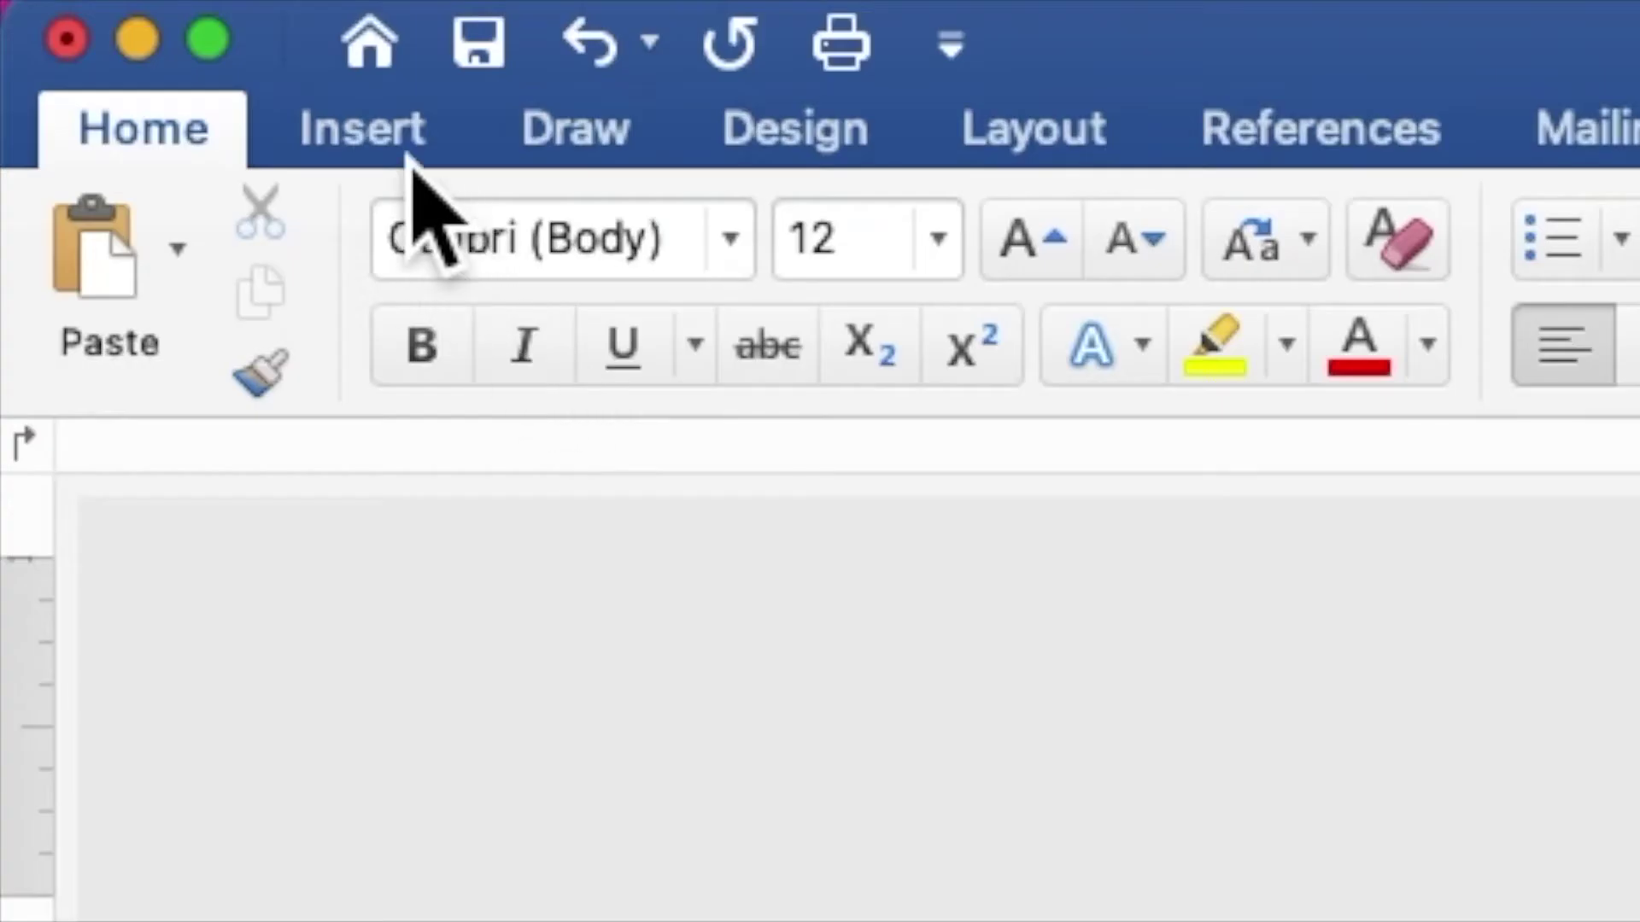
- Insert DARK VIOLET BACKGROUND.jpg from the Desktop's DARK AND LIGHT VIOLET folder
{"action": "left_click", "coordinate": [128, 15]}
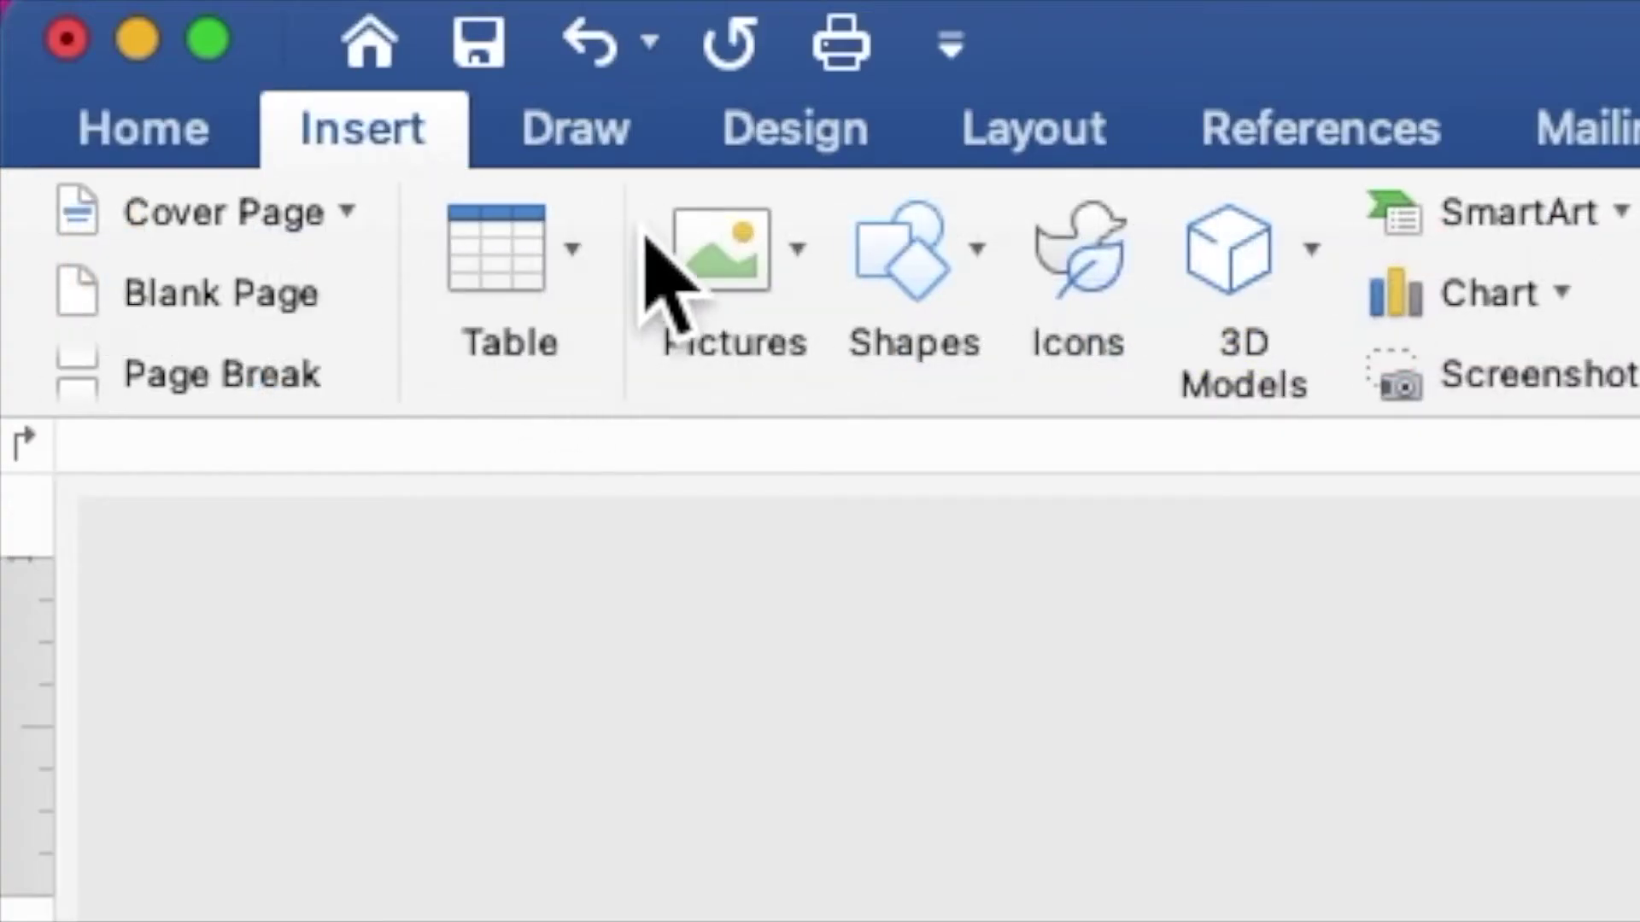
{"action": "left_click", "coordinate": [740, 265]}
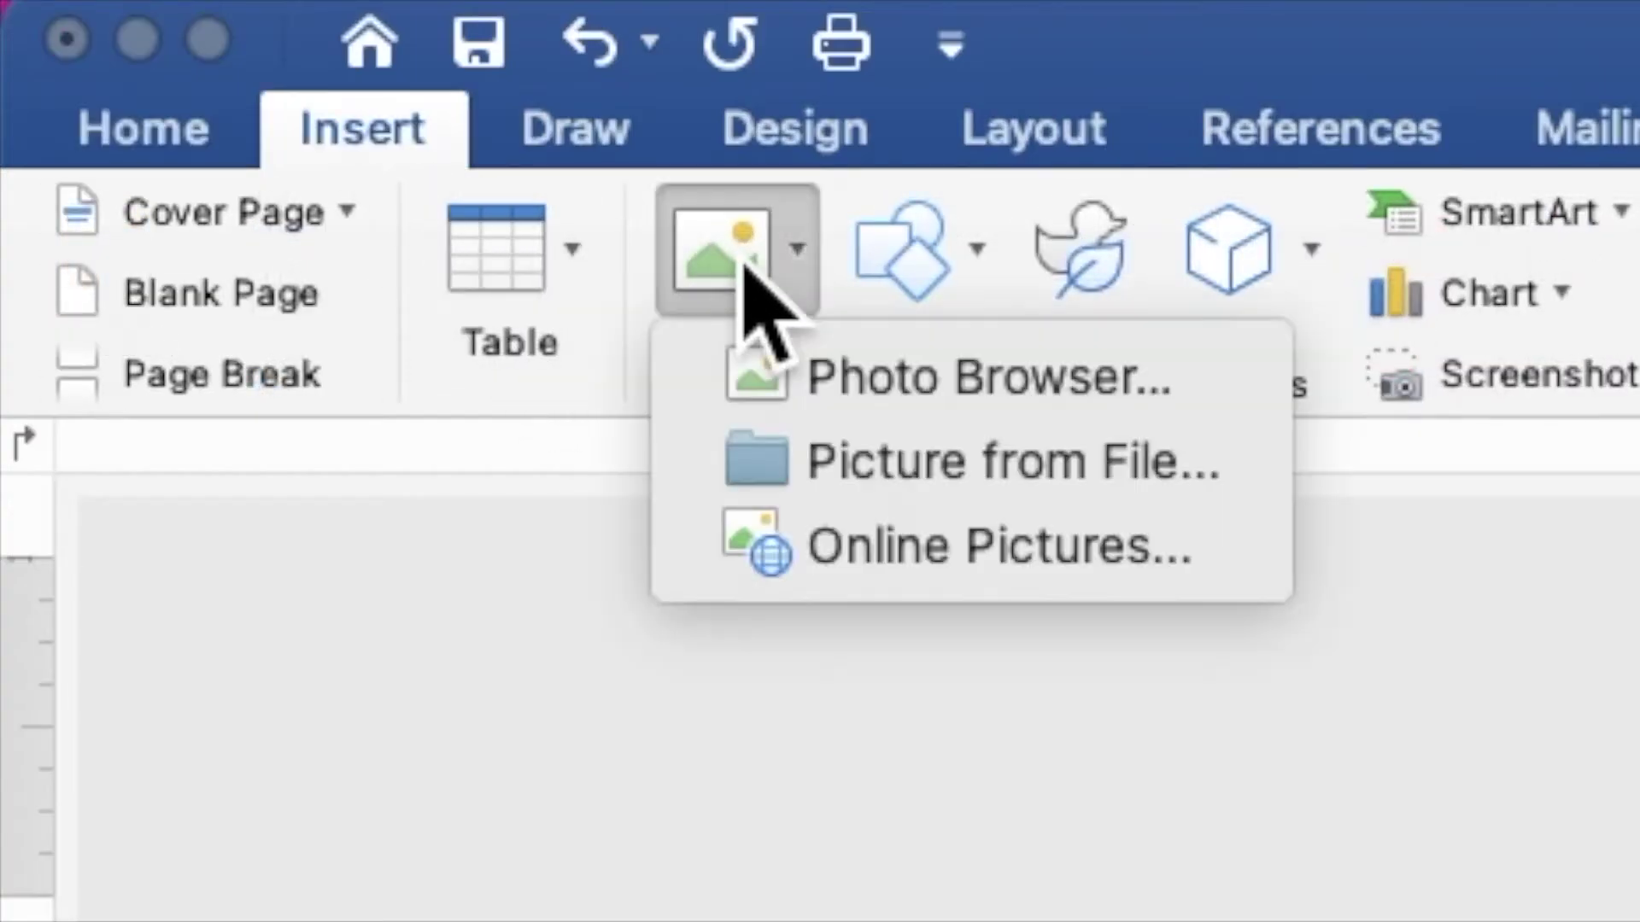
{"action": "left_click", "coordinate": [868, 482]}
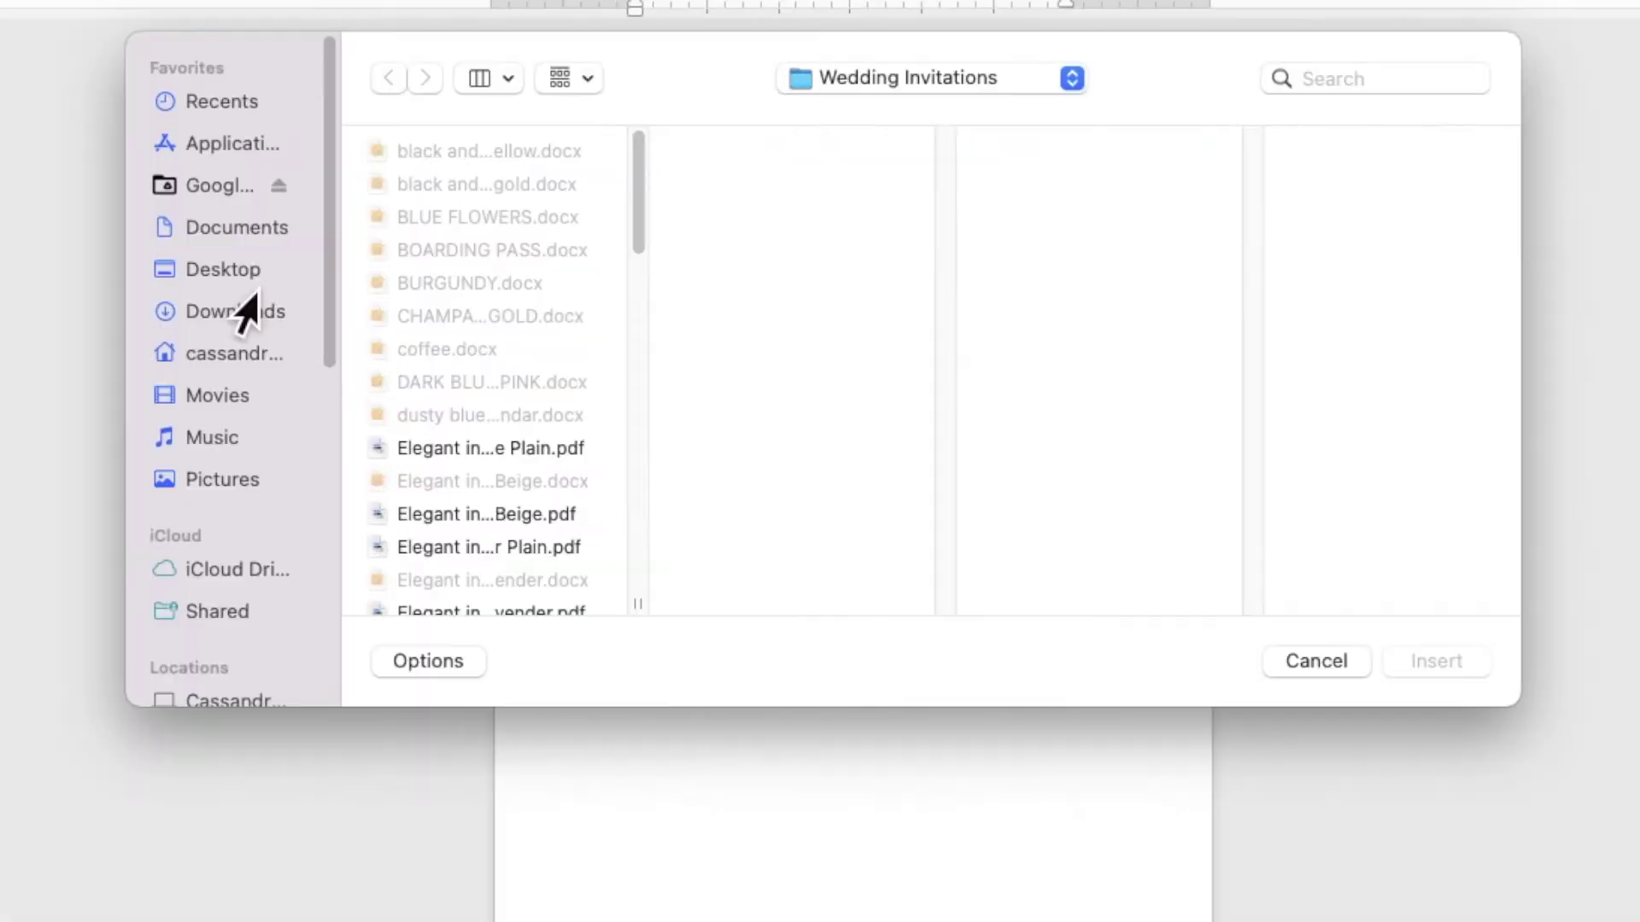
{"action": "left_click", "coordinate": [350, 317]}
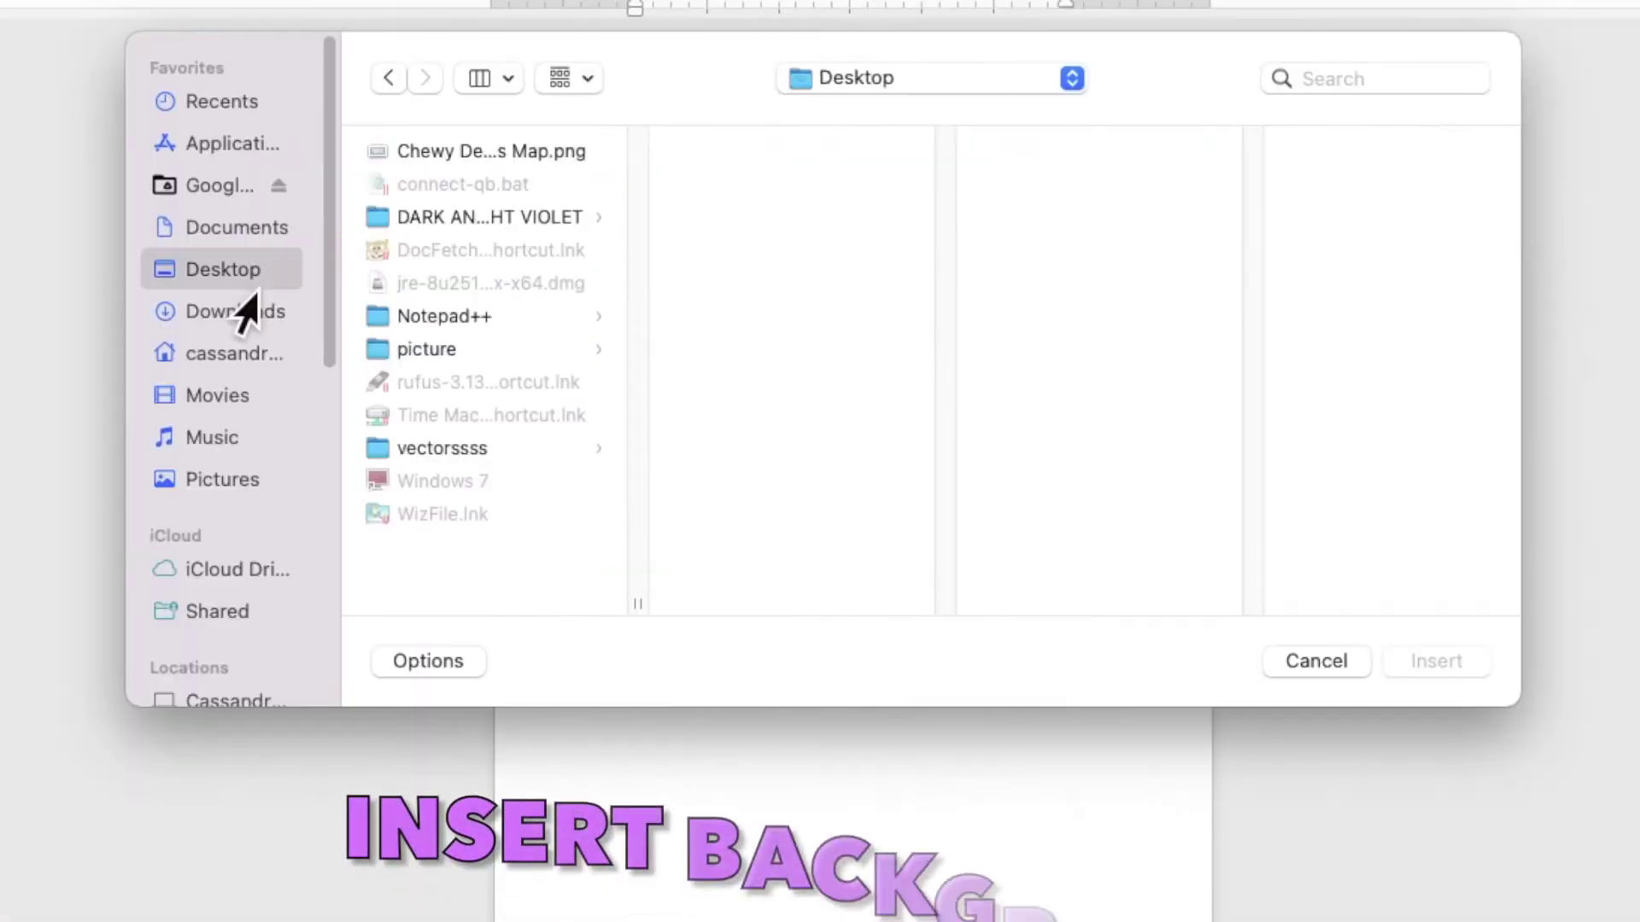
{"action": "left_click", "coordinate": [461, 224]}
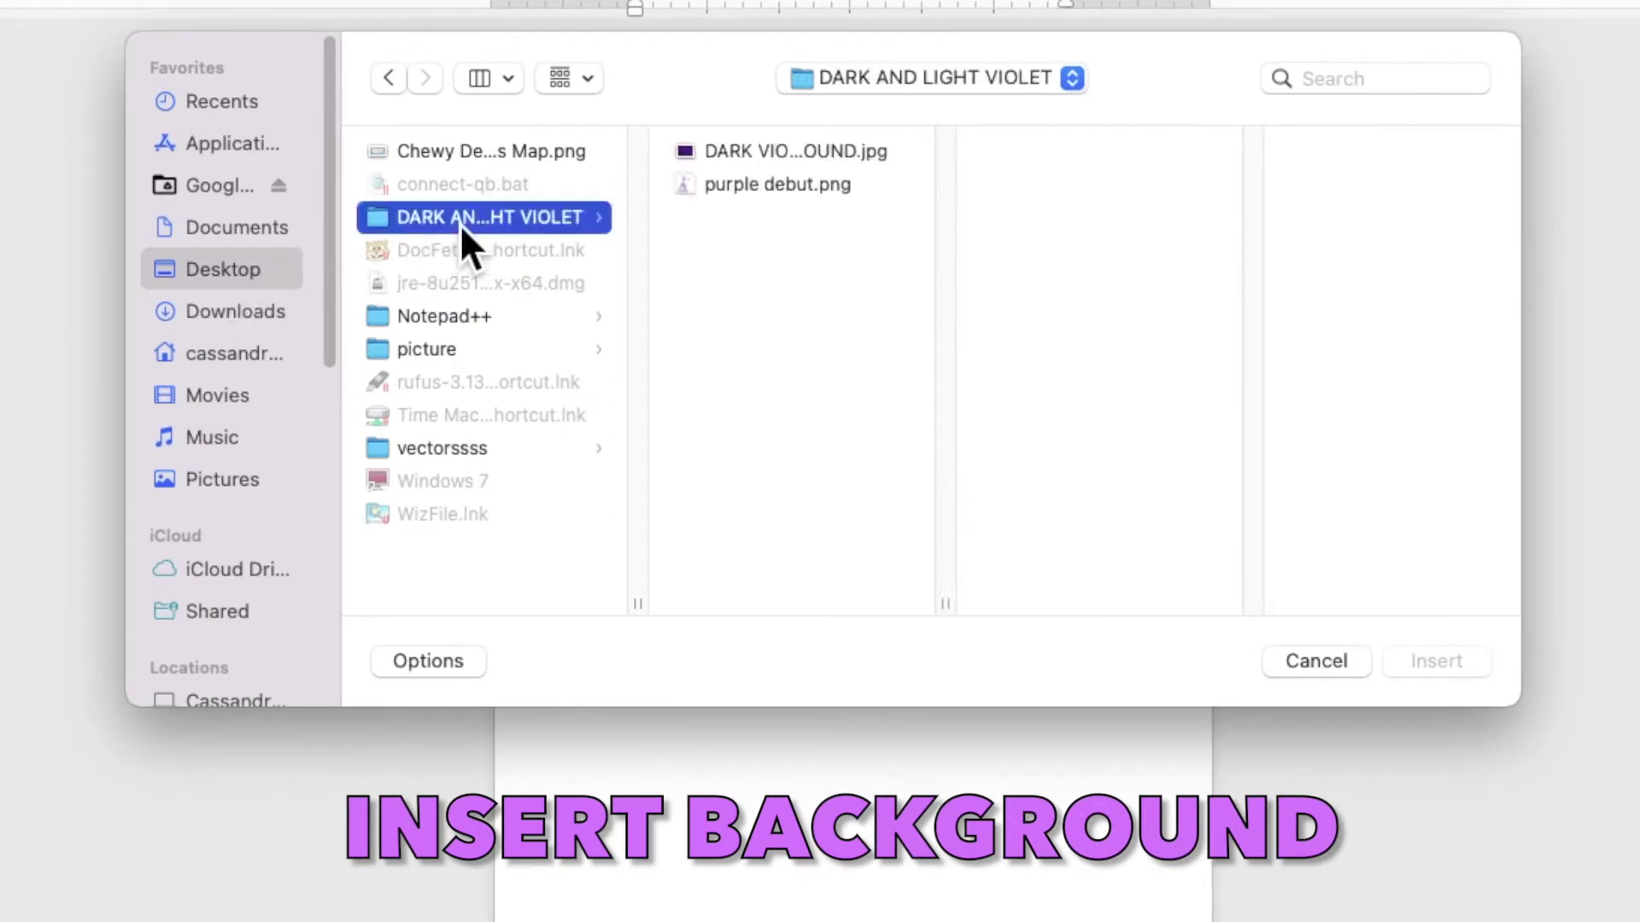
{"action": "left_click", "coordinate": [730, 156]}
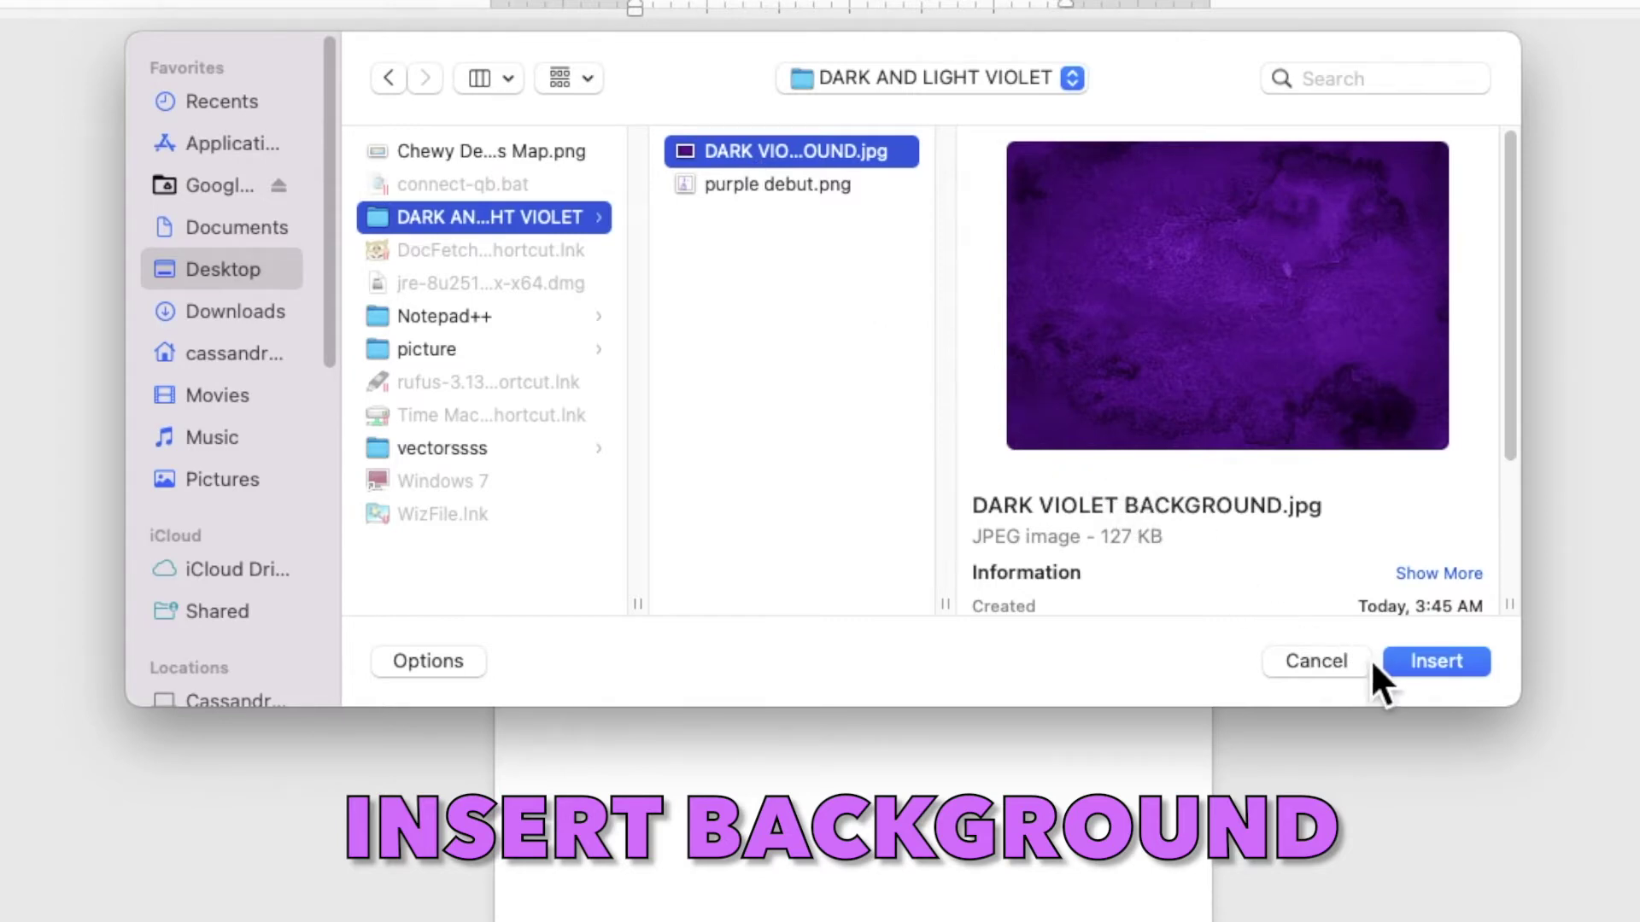
{"action": "left_click", "coordinate": [1435, 662]}
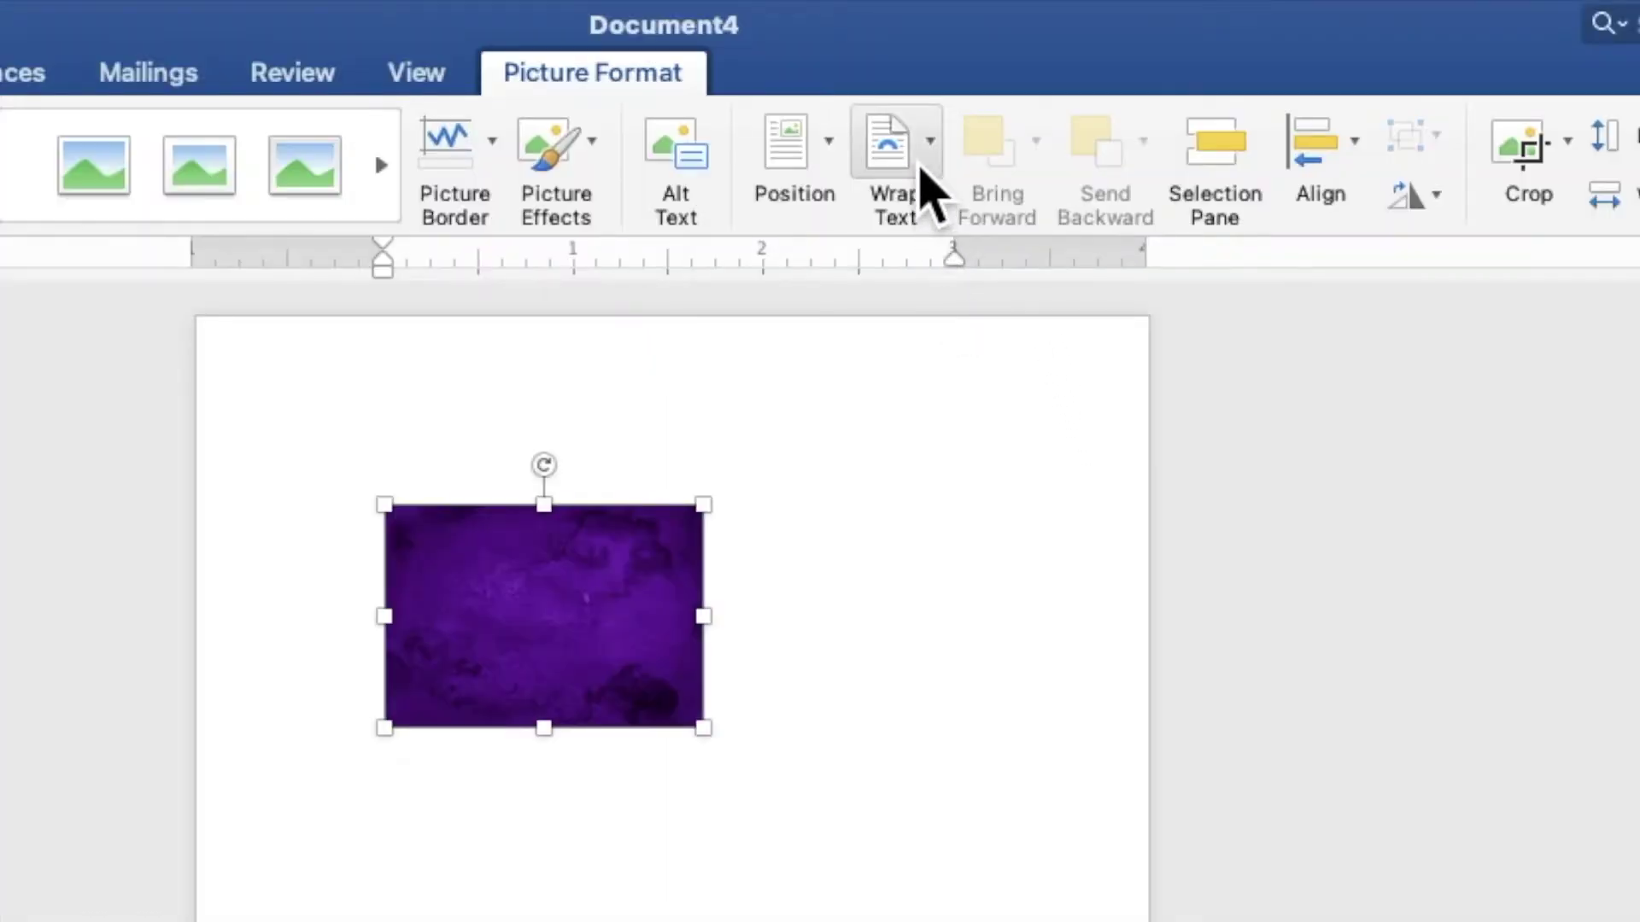
- Set the violet image behind text, rotate it 90° to portrait, and stretch it to fill the page
{"action": "left_click", "coordinate": [927, 183]}
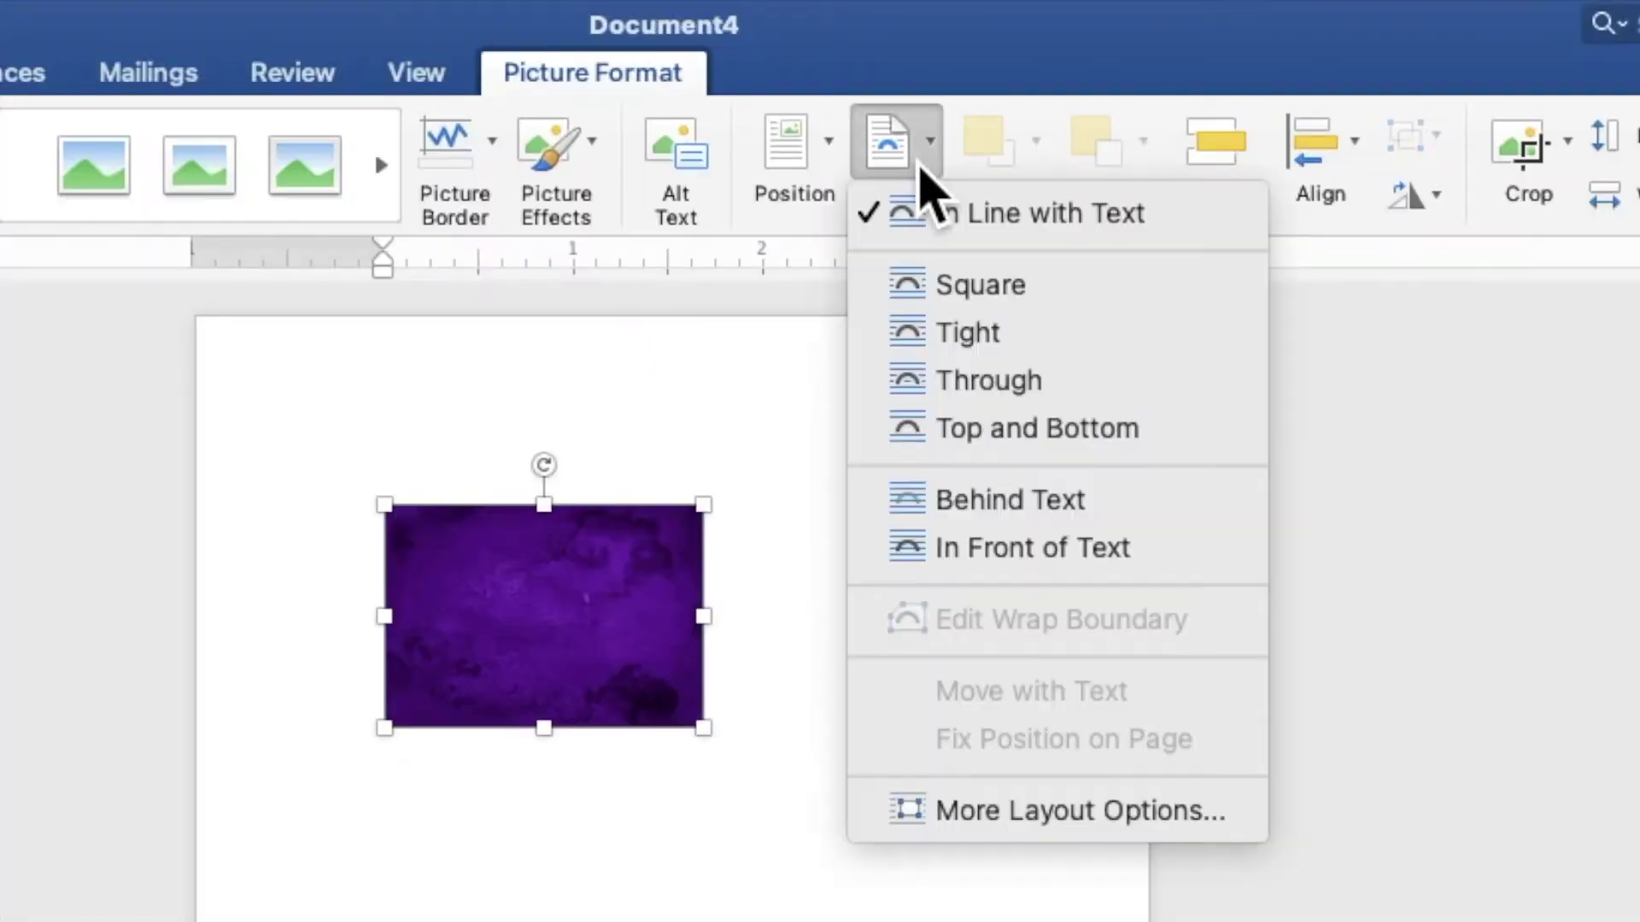
{"action": "left_click", "coordinate": [995, 504]}
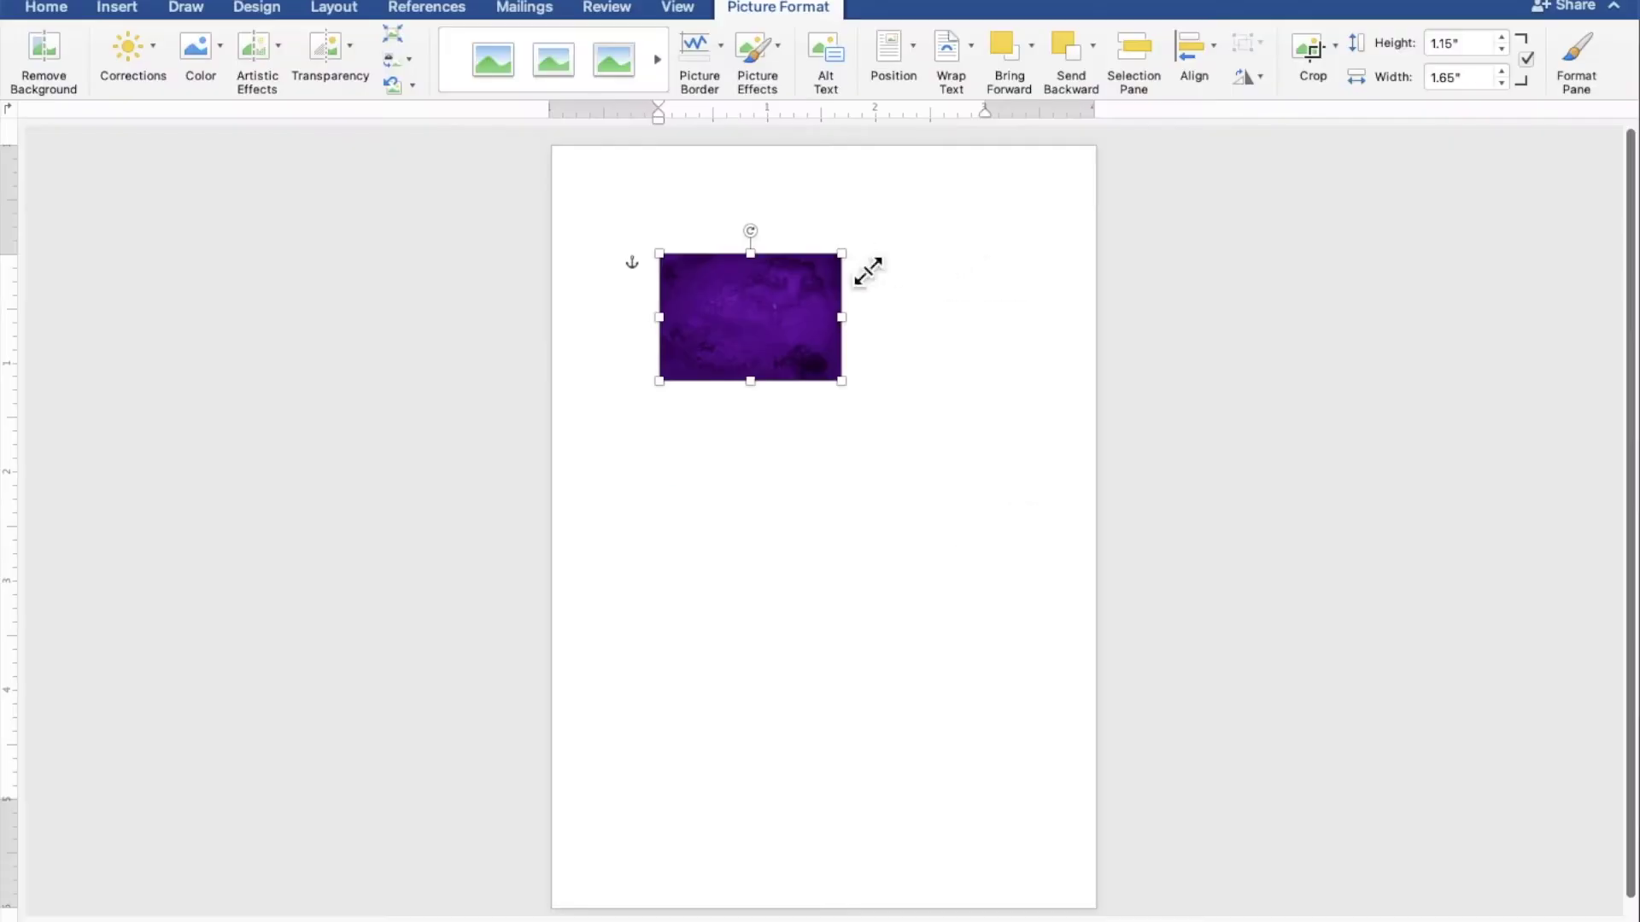
{"action": "left_click_drag", "start_coordinate": [763, 248], "coordinate": [826, 320]}
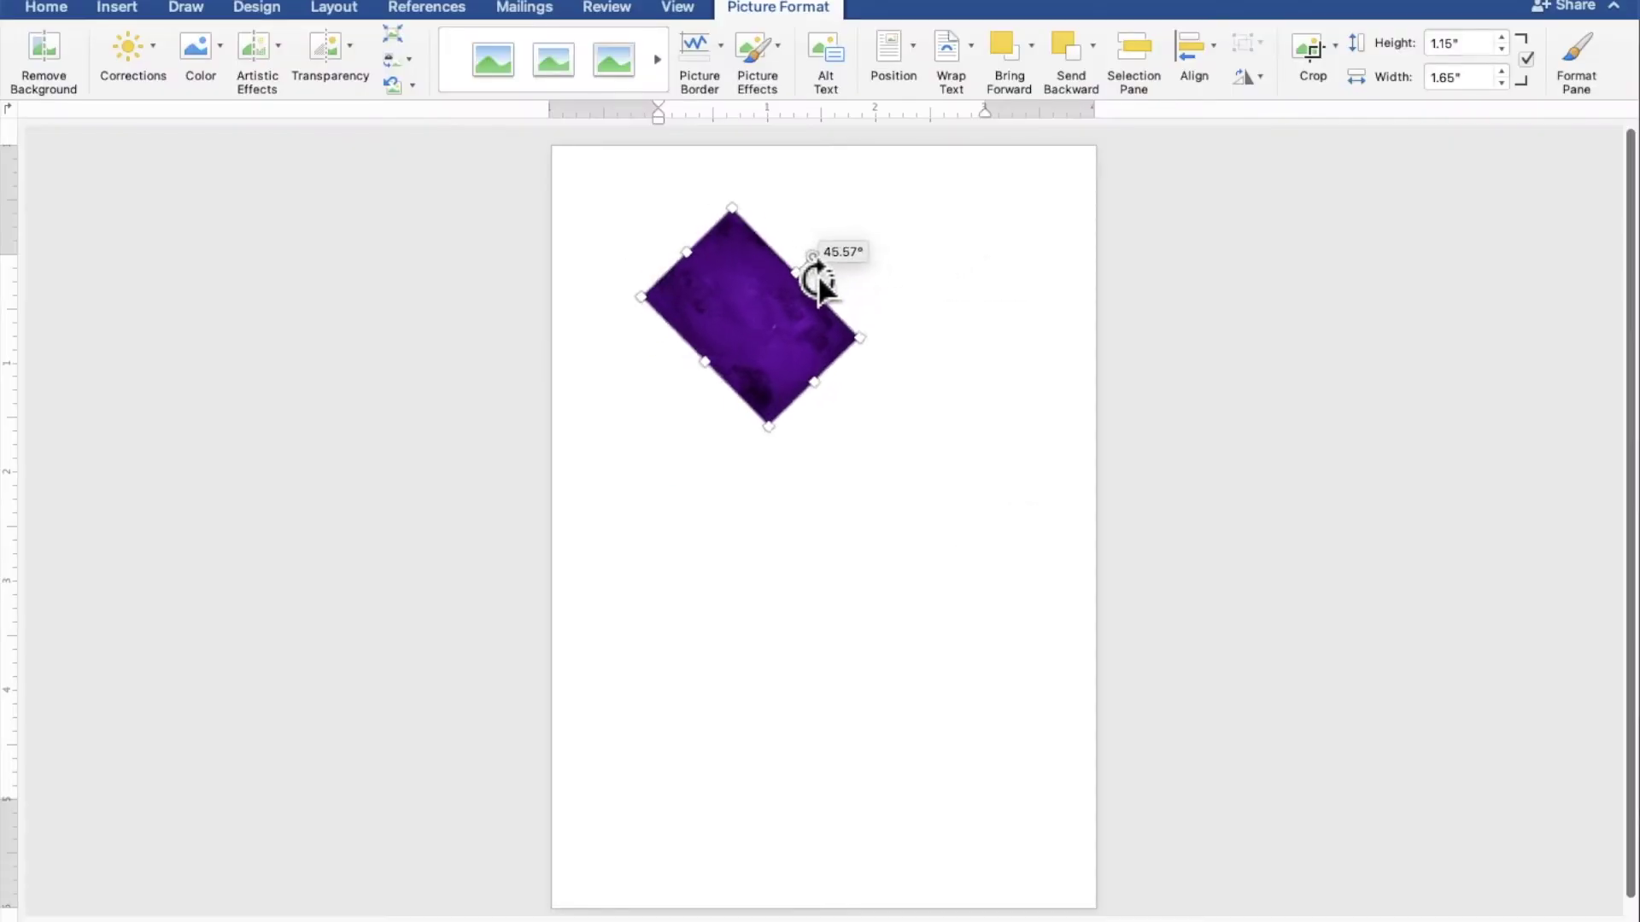
{"action": "left_click_drag", "start_coordinate": [814, 304], "coordinate": [673, 219]}
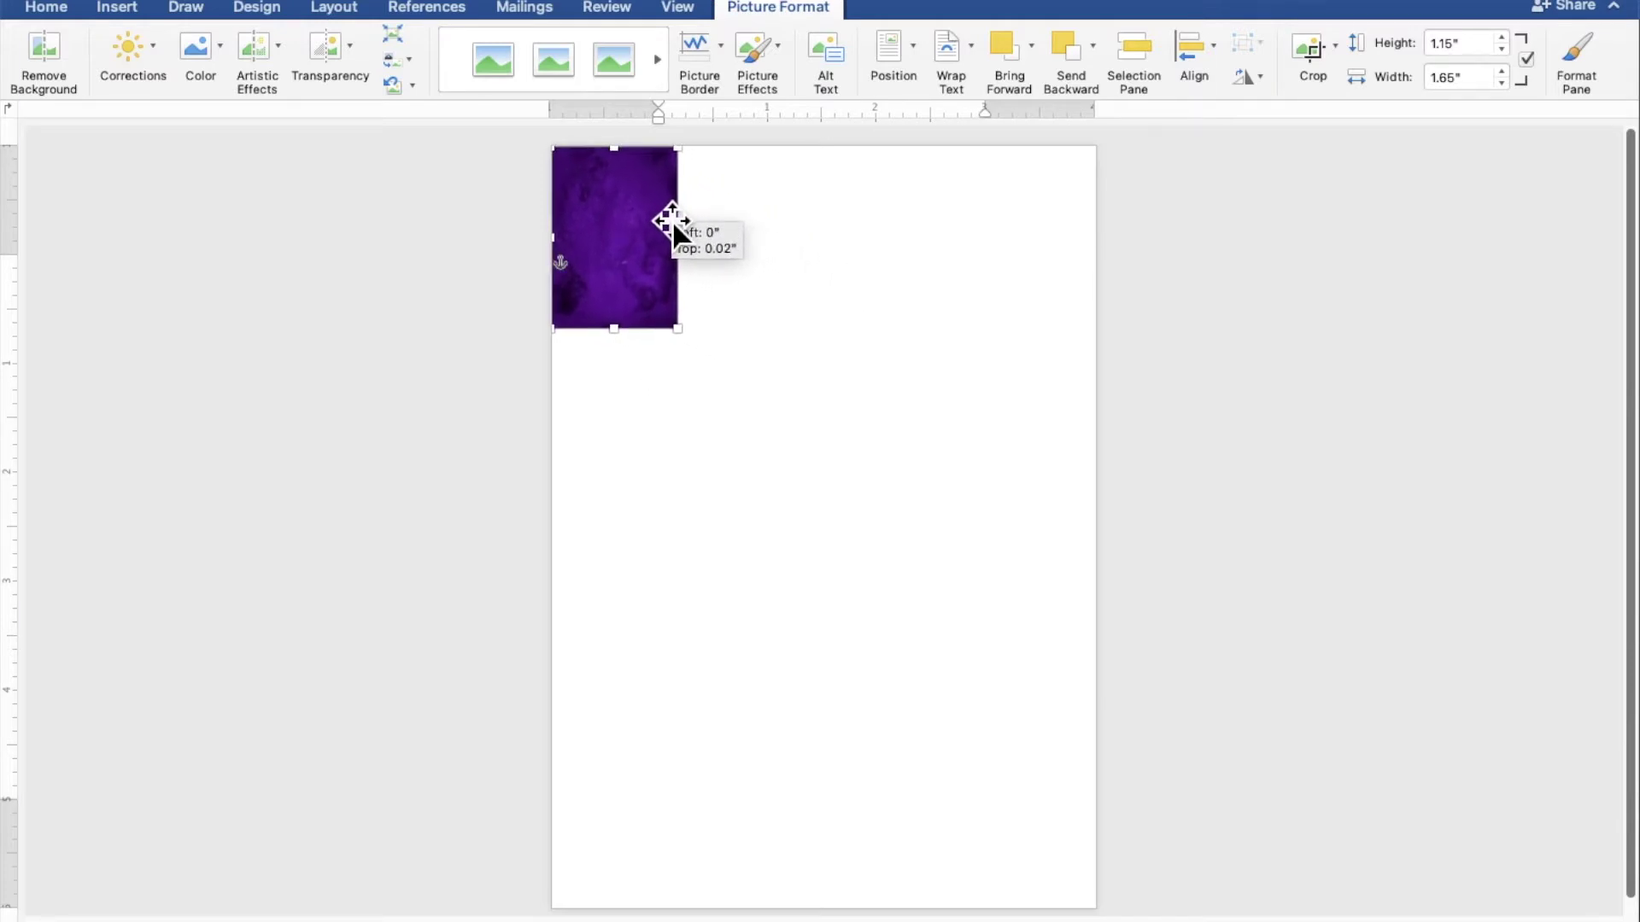
{"action": "left_click_drag", "start_coordinate": [673, 219], "coordinate": [671, 219]}
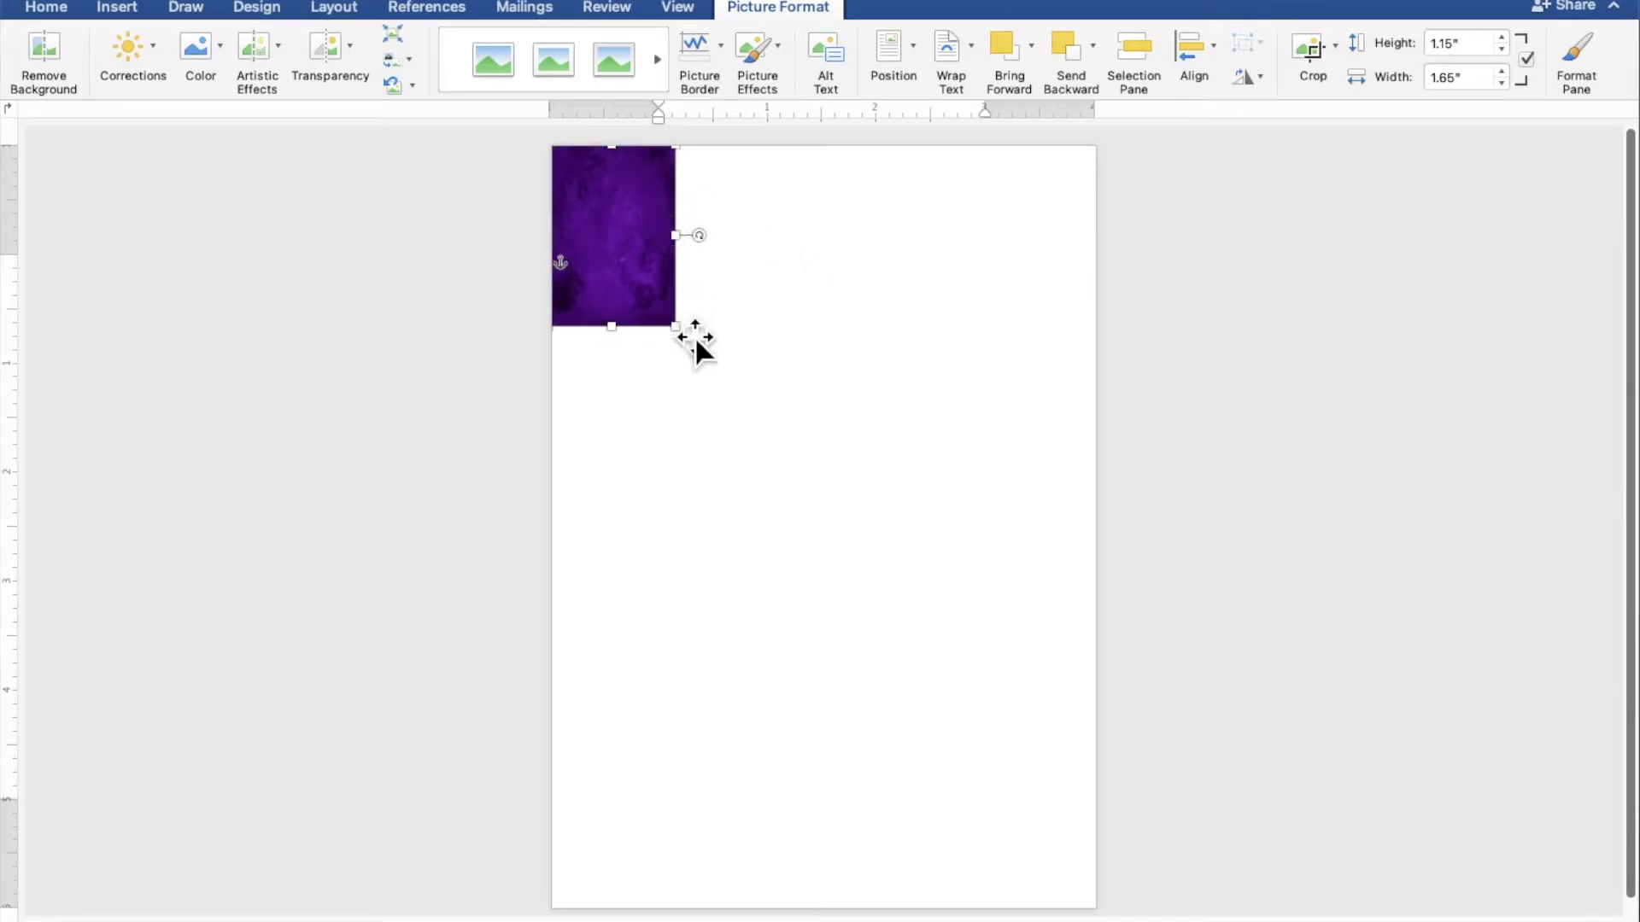
{"action": "left_click_drag", "start_coordinate": [696, 344], "coordinate": [1087, 876]}
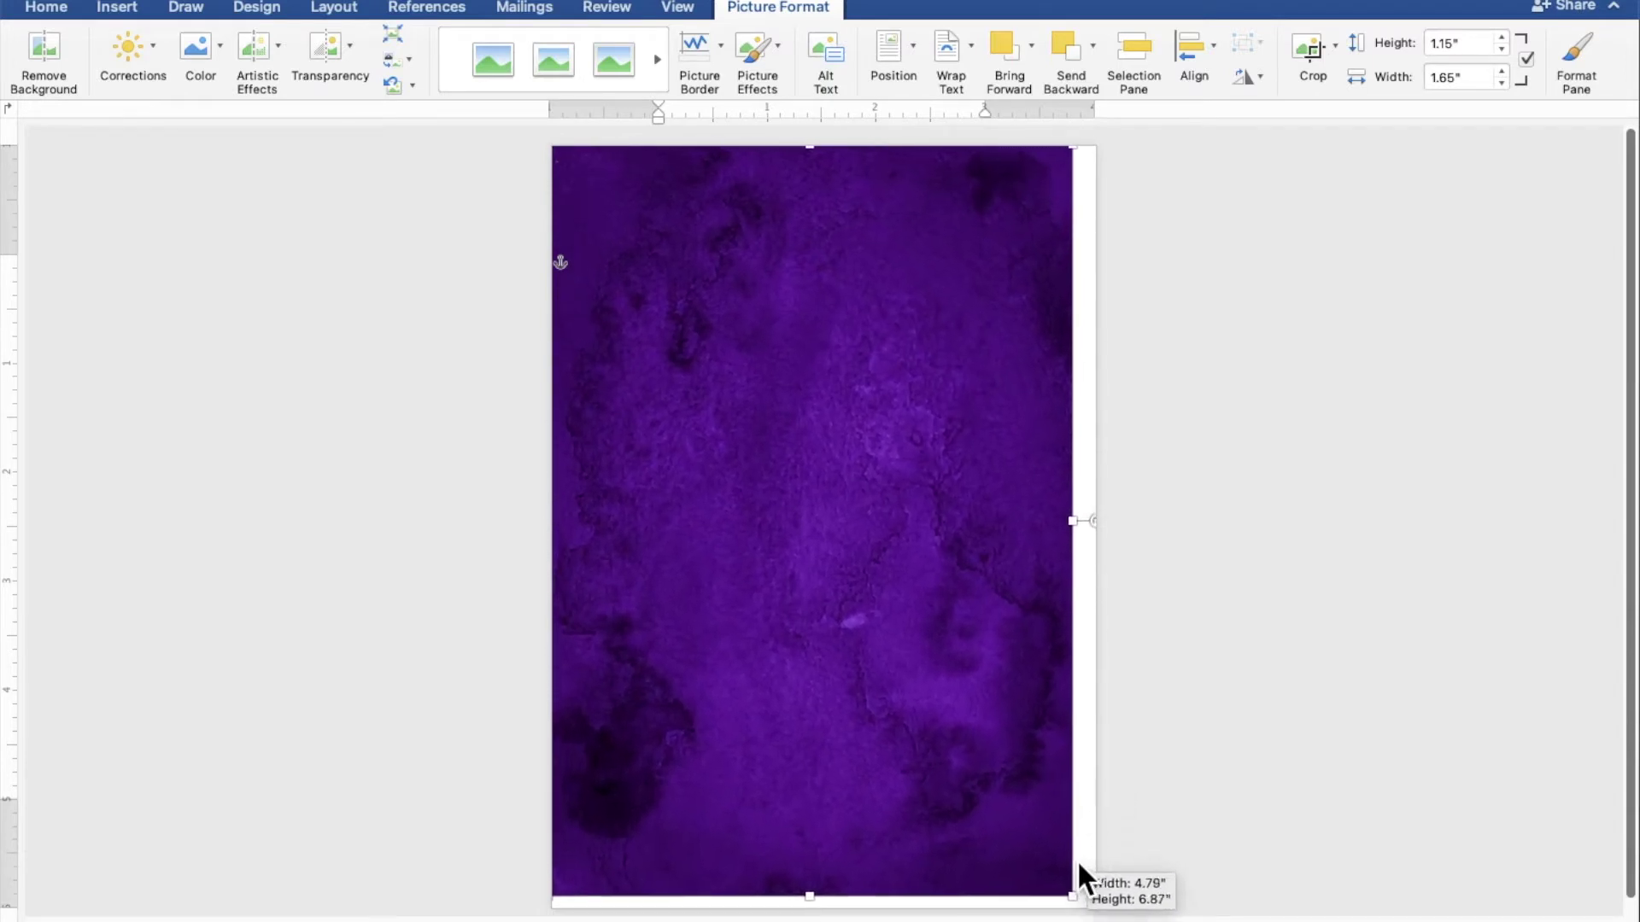
{"action": "left_click_drag", "start_coordinate": [1087, 875], "coordinate": [1090, 875]}
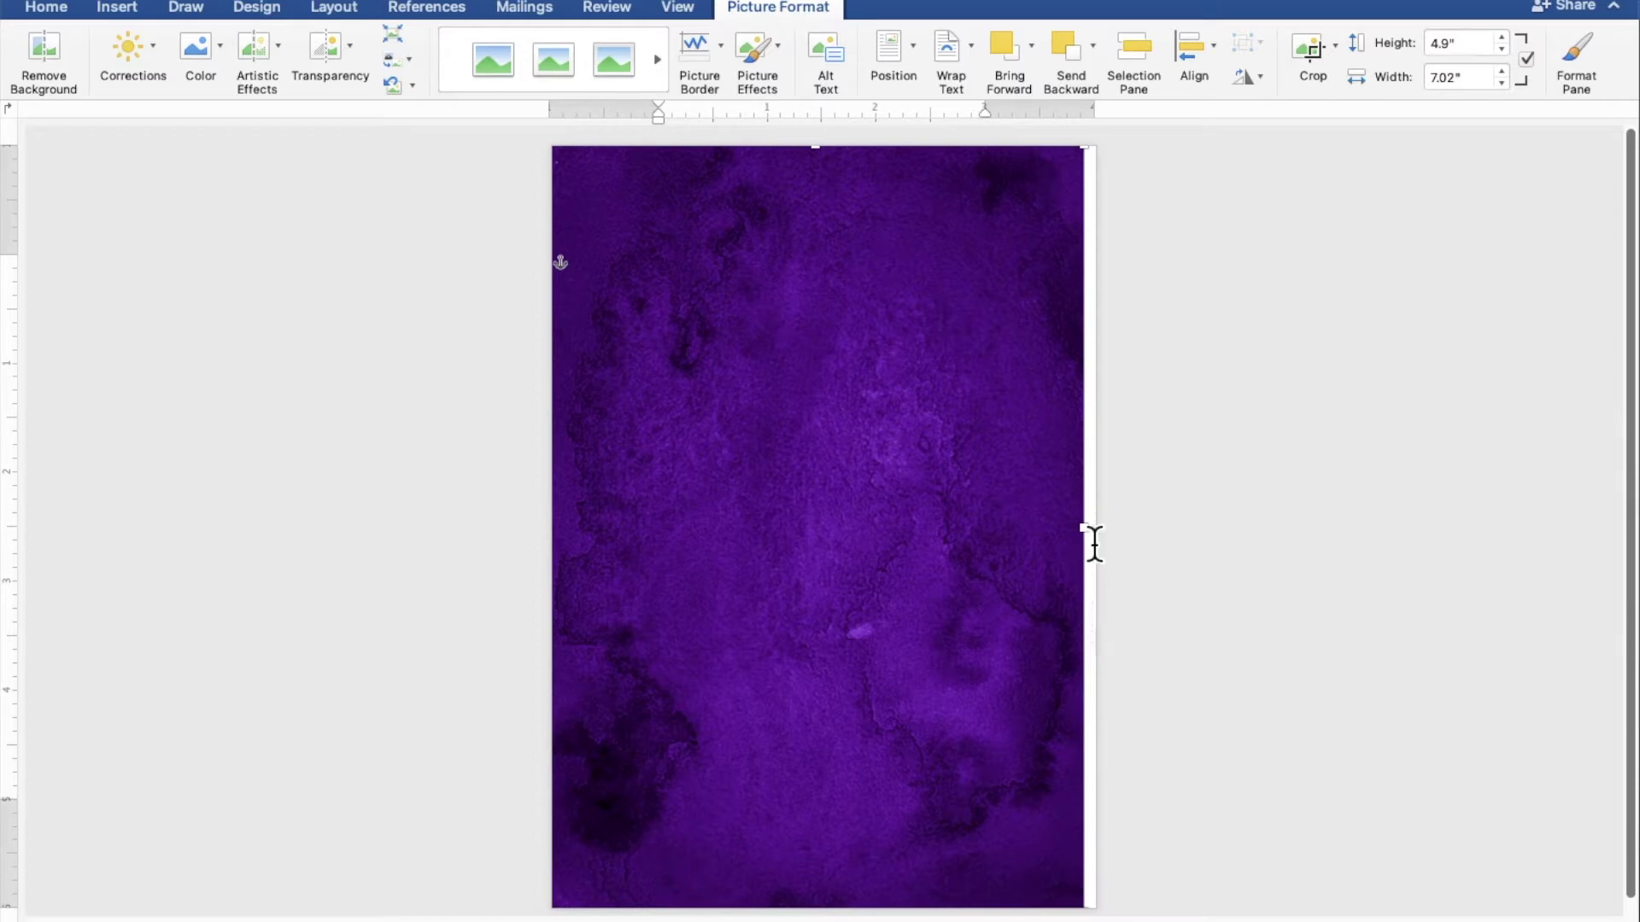
{"action": "left_click_drag", "start_coordinate": [1106, 548], "coordinate": [1118, 547]}
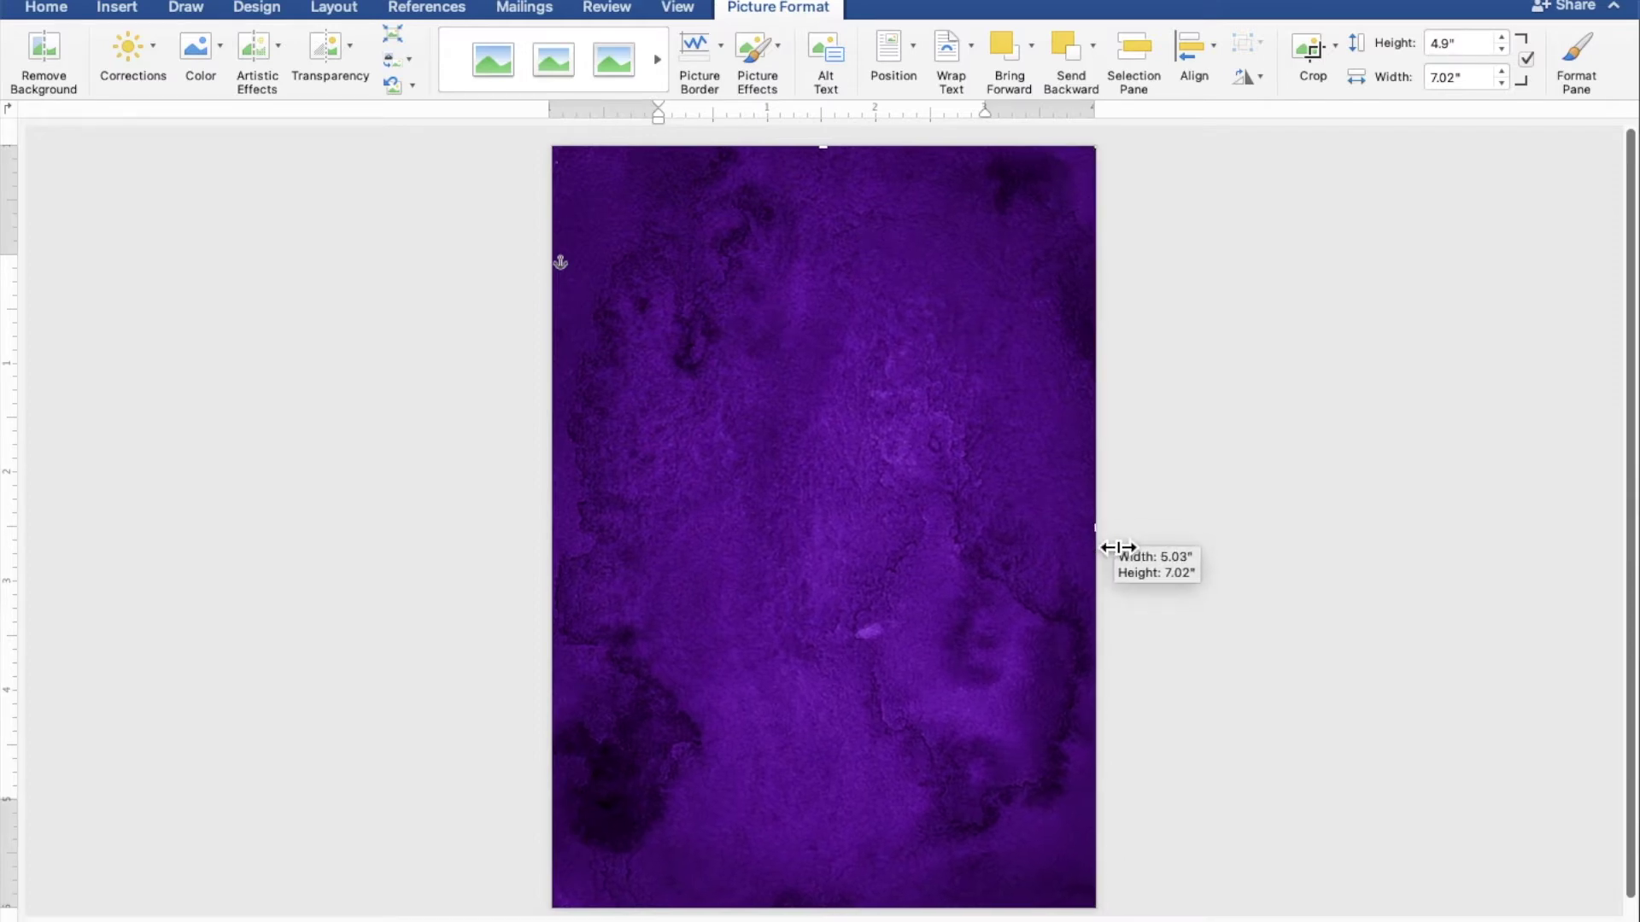
{"action": "left_click", "coordinate": [1322, 513]}
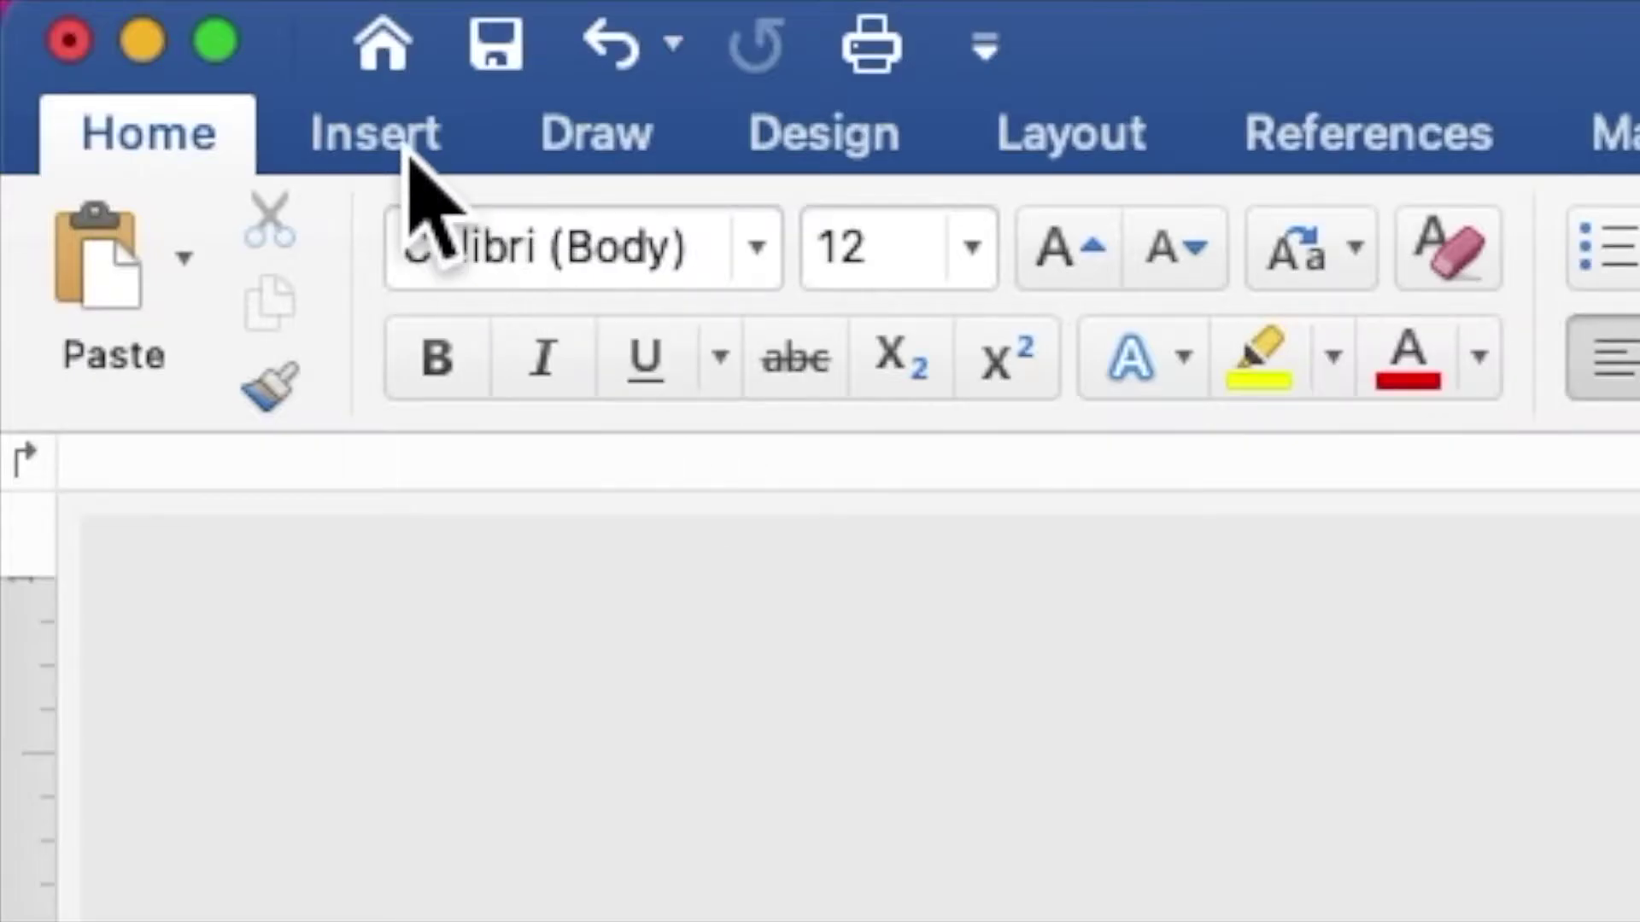
- Insert the purple debut.png butterfly-gown silhouette onto the page
{"action": "left_click", "coordinate": [123, 13]}
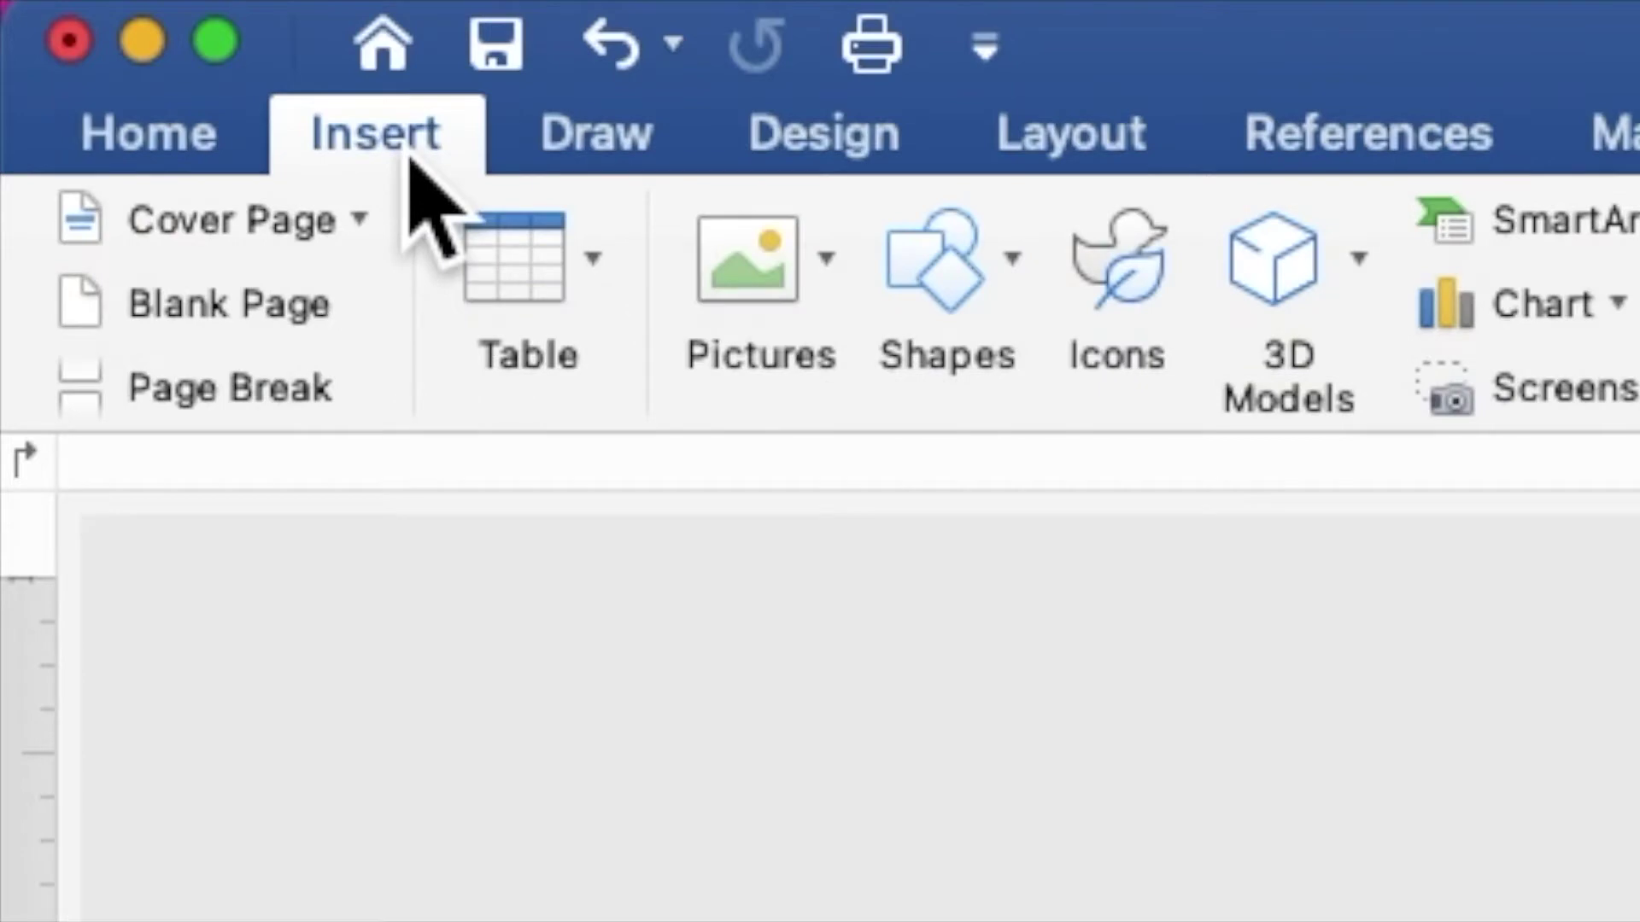
{"action": "left_click", "coordinate": [802, 267]}
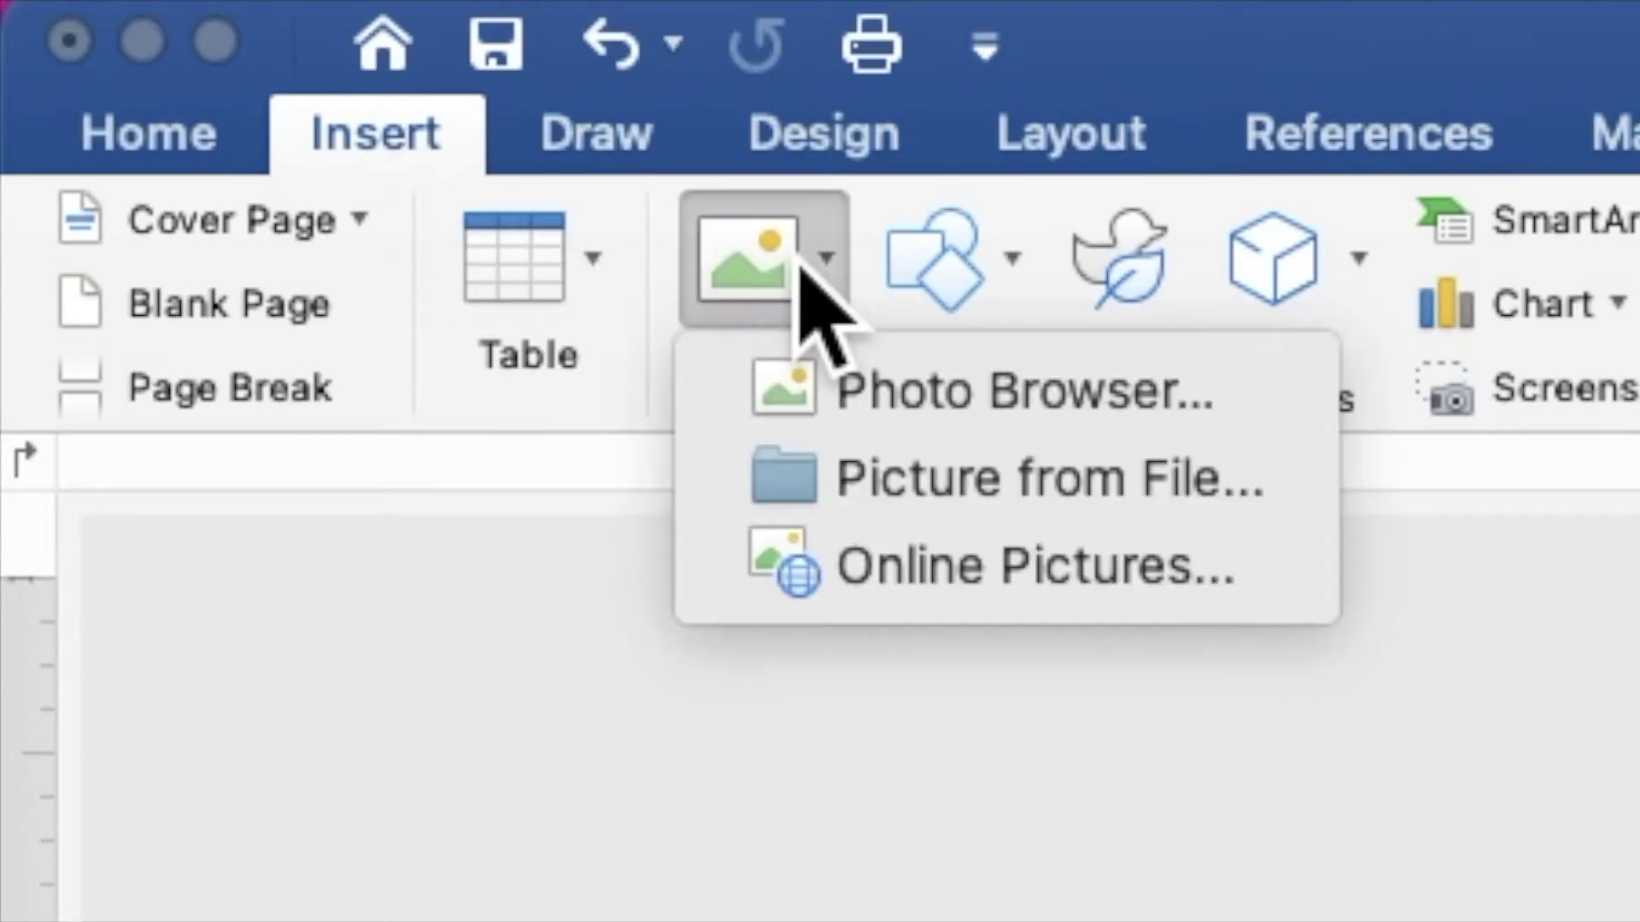
{"action": "left_click", "coordinate": [872, 479]}
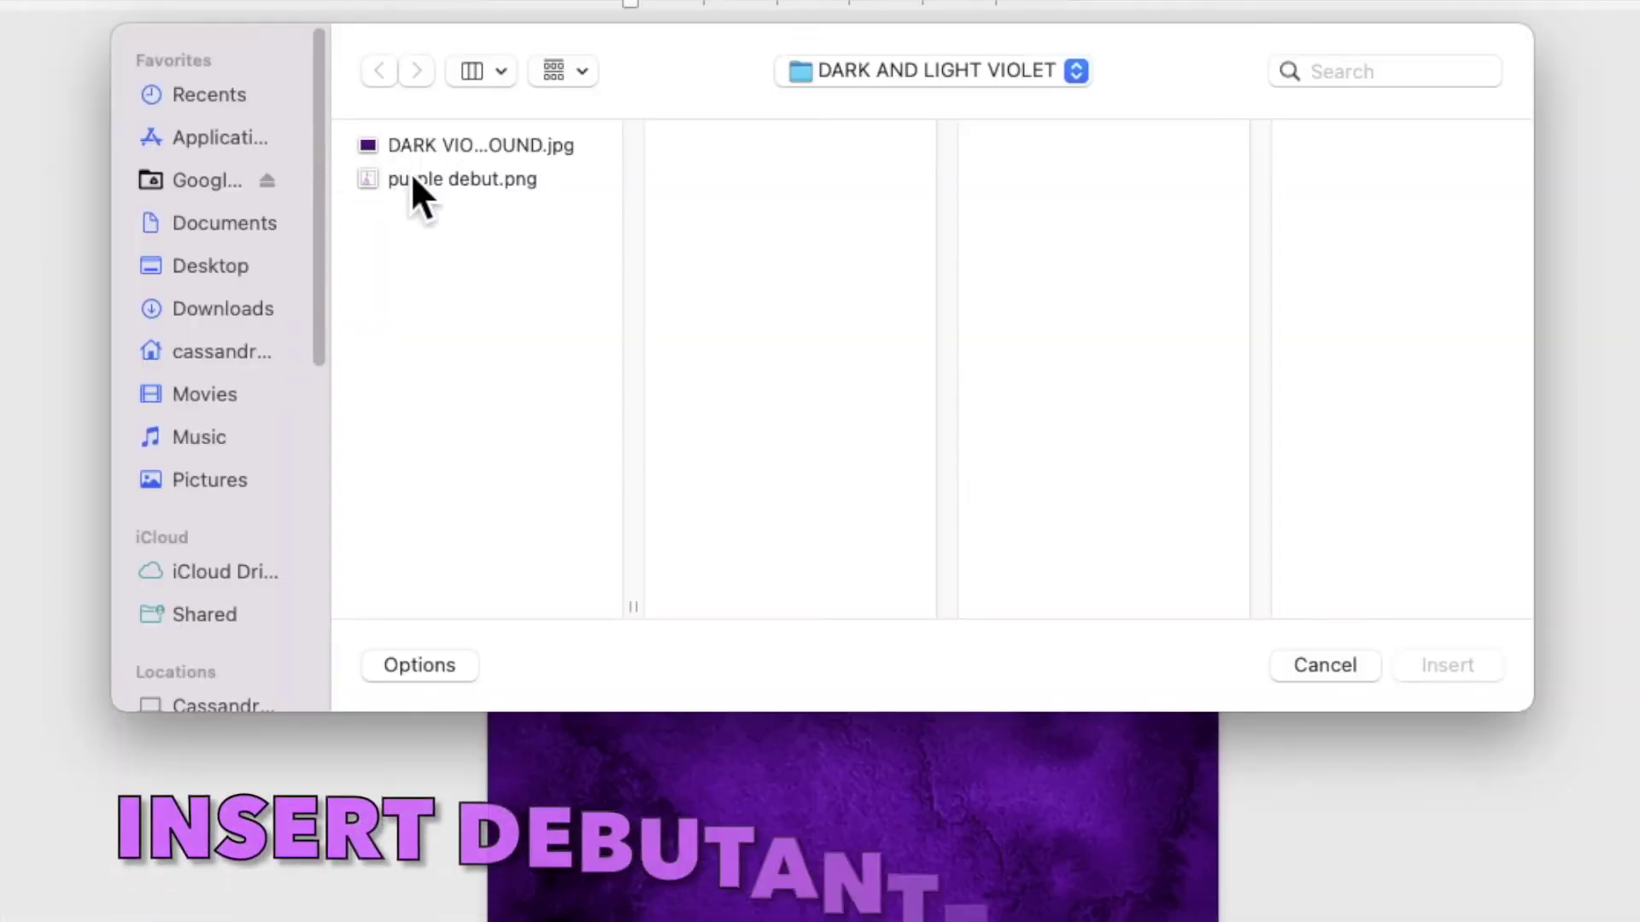
{"action": "left_click", "coordinate": [507, 252]}
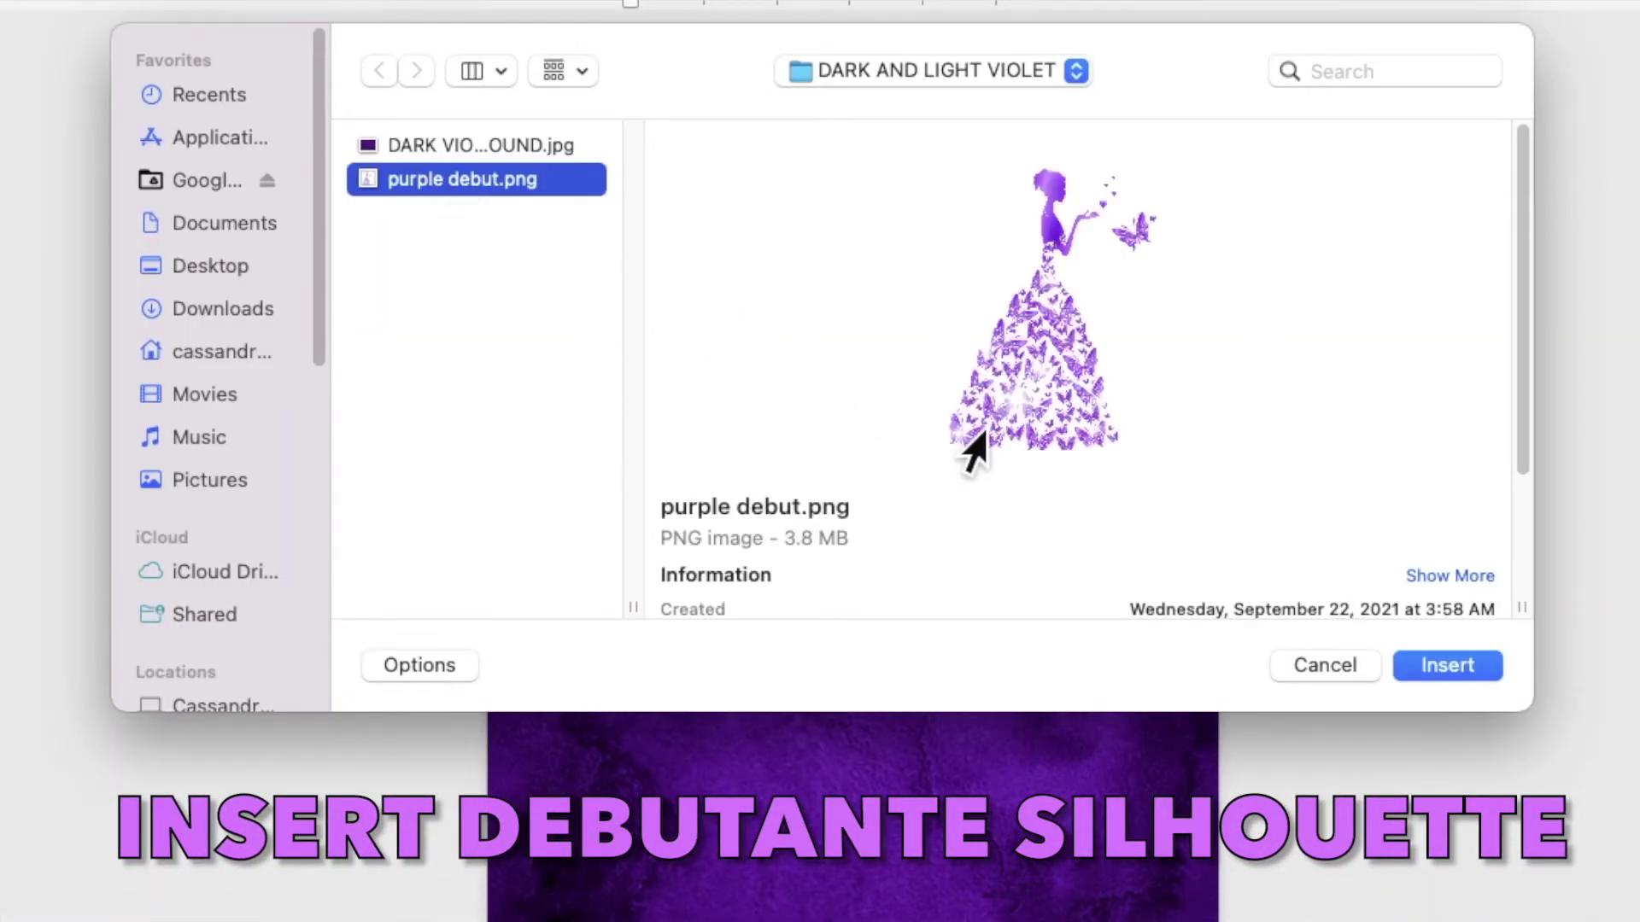
{"action": "left_click", "coordinate": [1425, 670]}
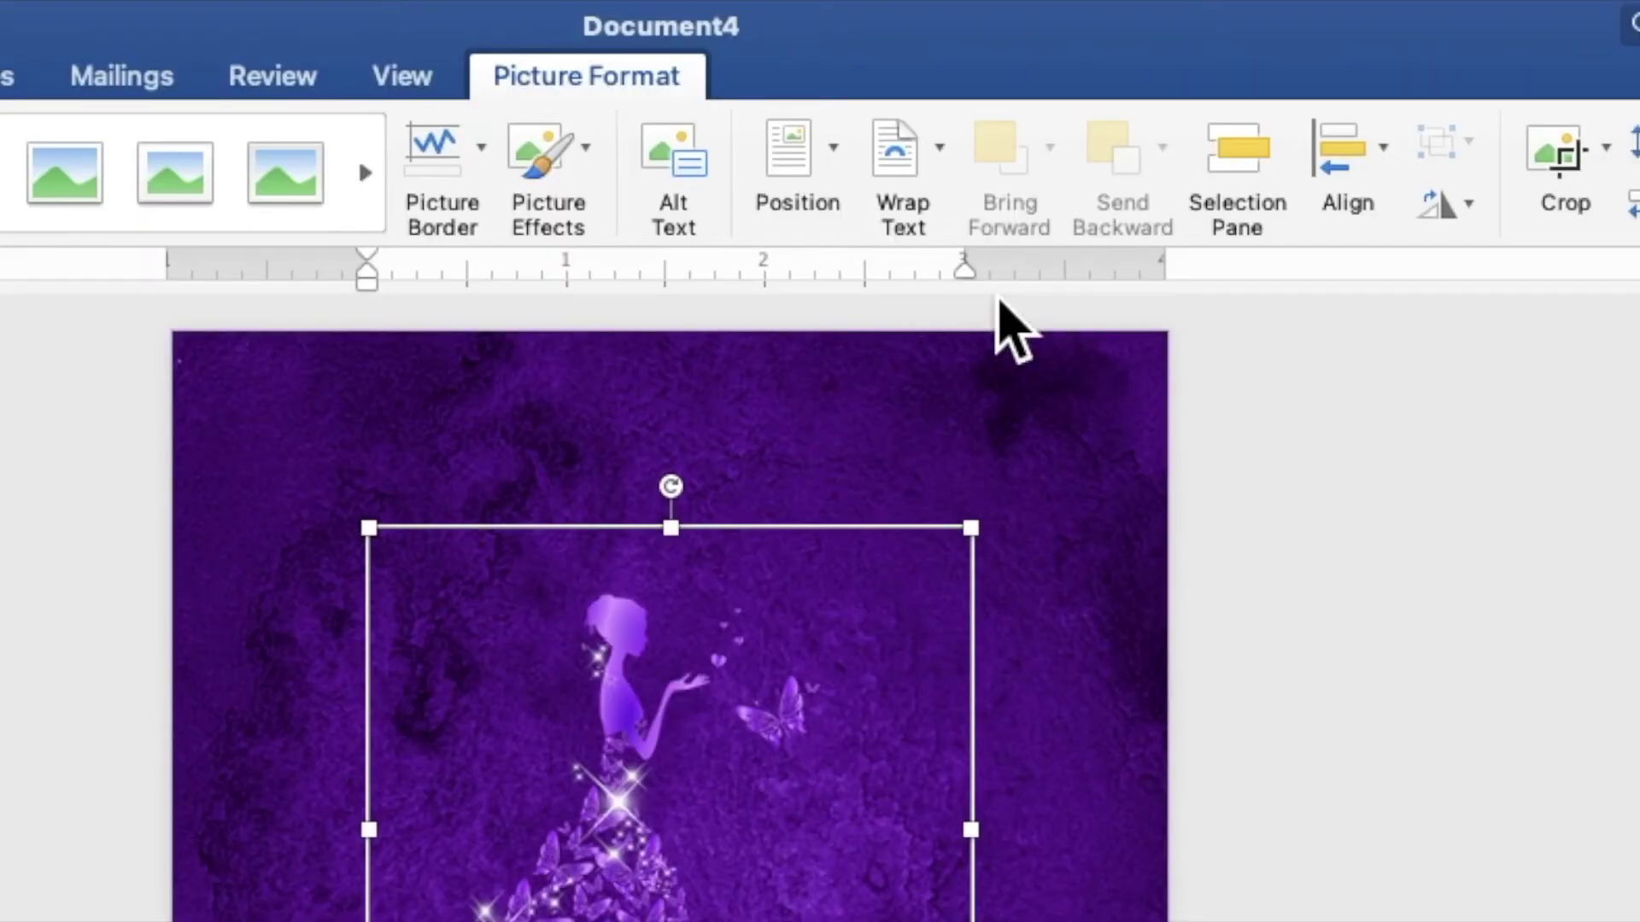
- Place the silhouette behind text and apply a Corrections preset to it
{"action": "left_click", "coordinate": [969, 53]}
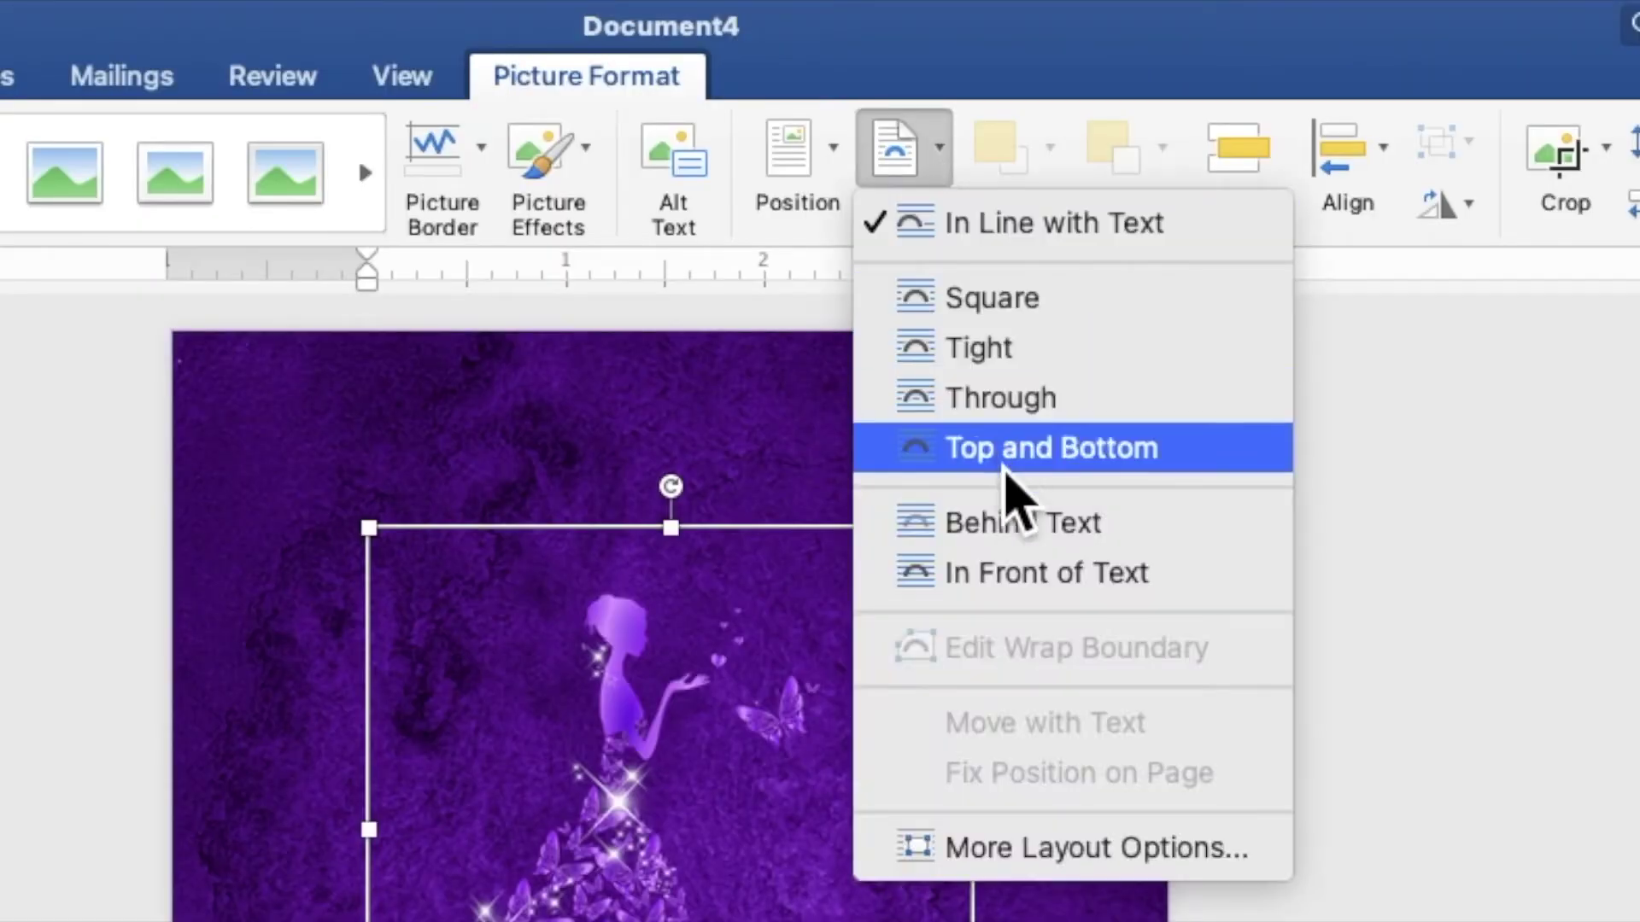
{"action": "left_click", "coordinate": [1020, 529]}
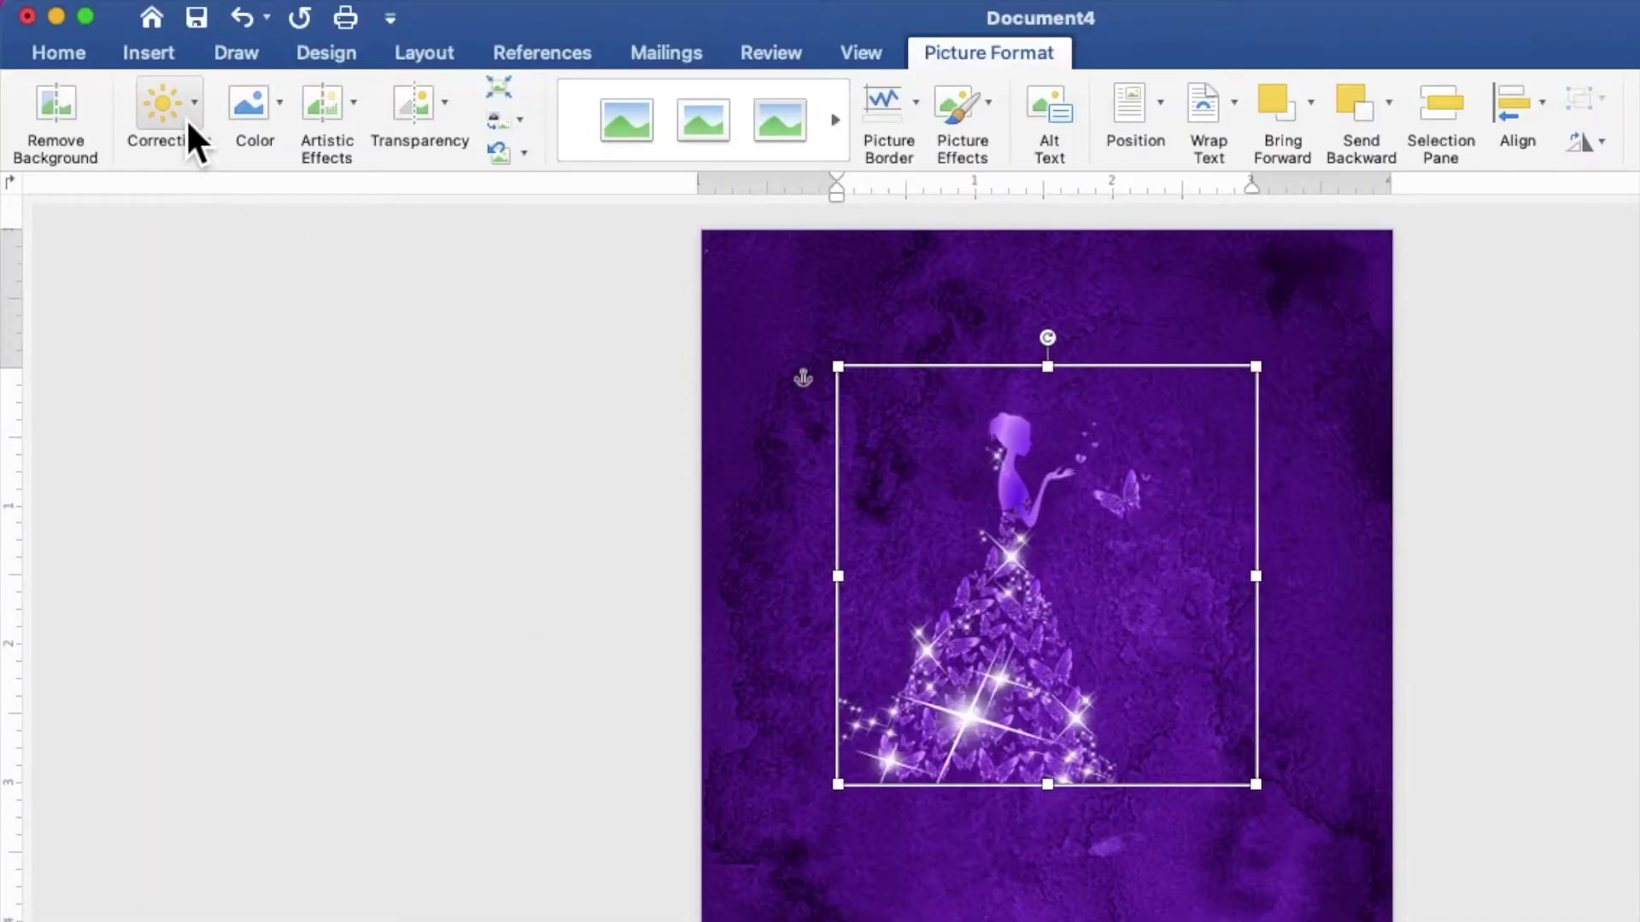
{"action": "left_click", "coordinate": [151, 71]}
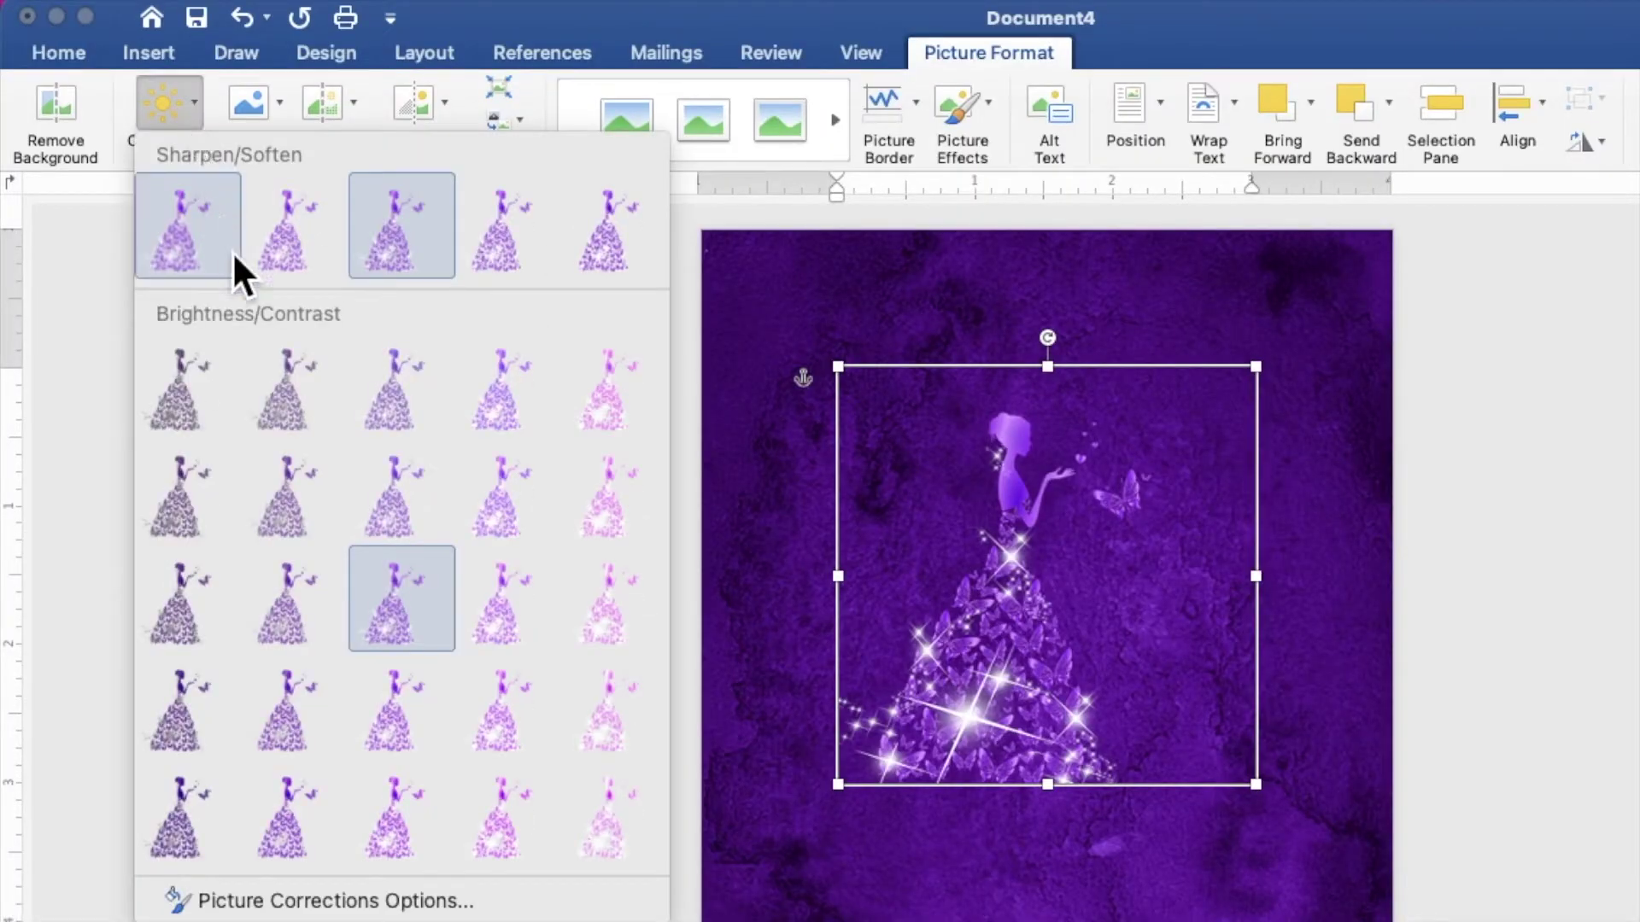
{"action": "left_click", "coordinate": [495, 621]}
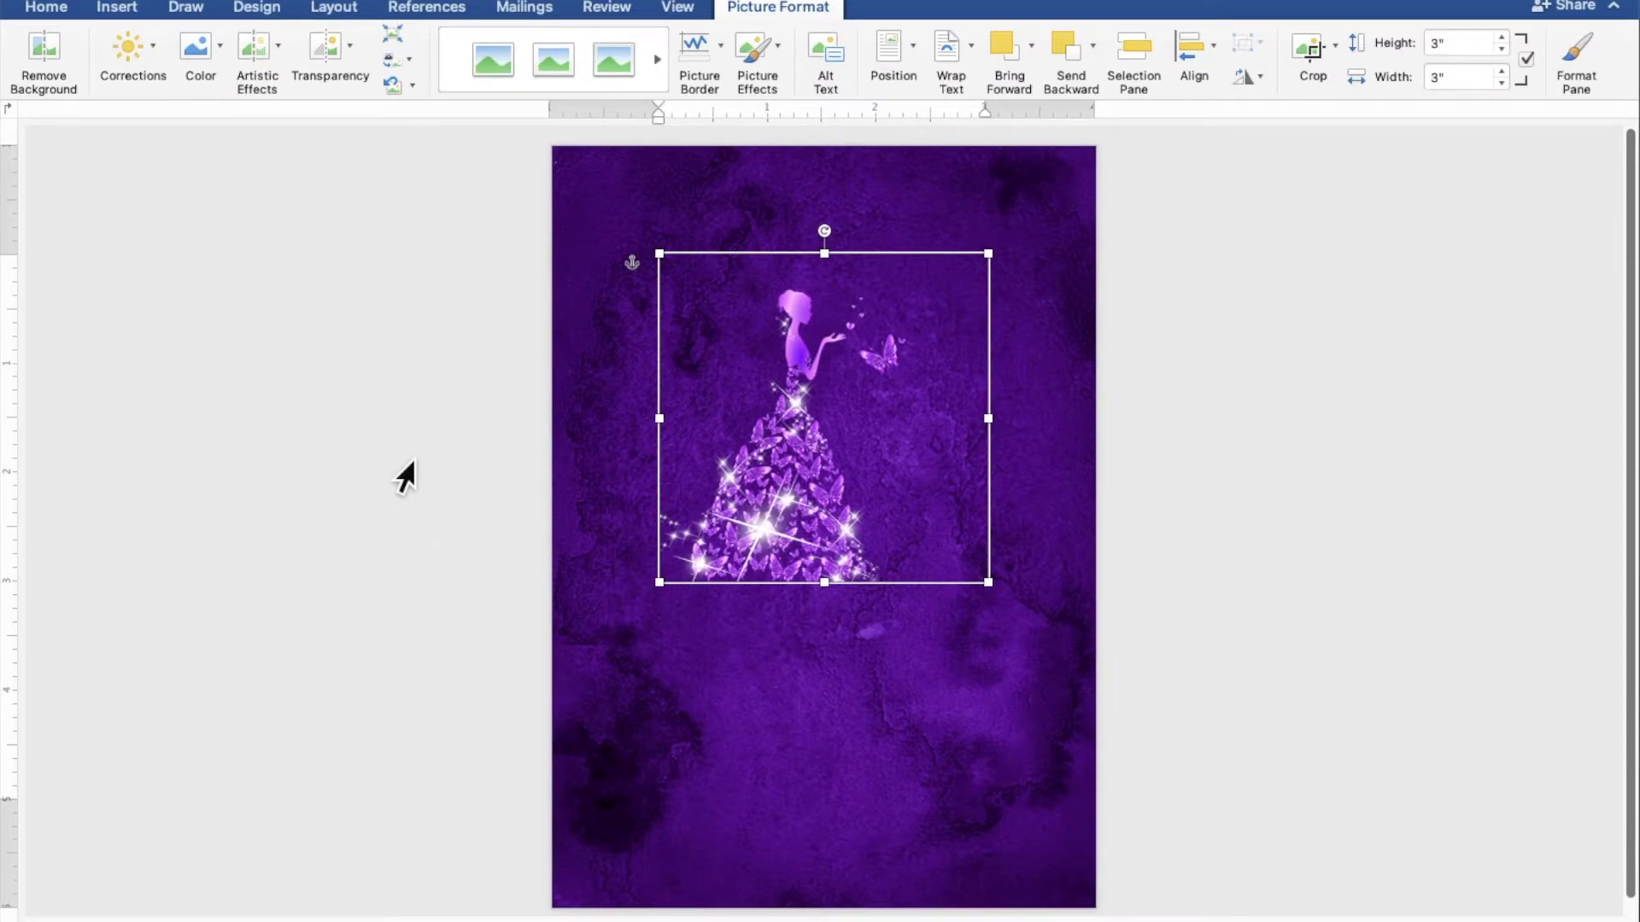
- Enlarge the silhouette to 7.58 inches square and shift it left to fill the page
{"action": "left_click_drag", "start_coordinate": [855, 372], "coordinate": [673, 697]}
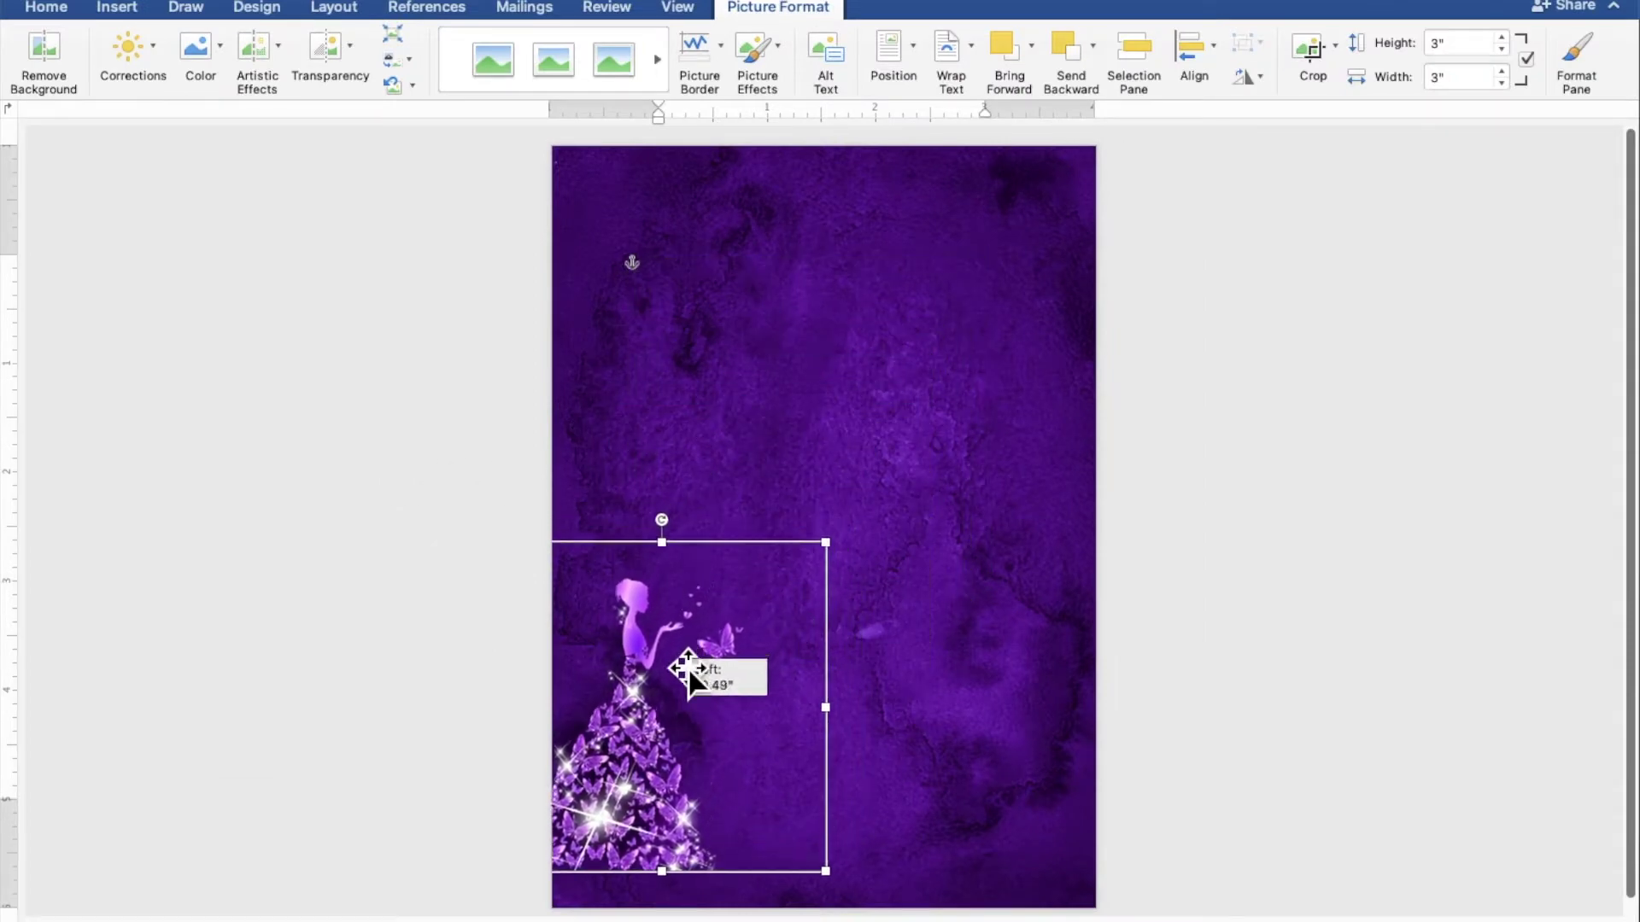
{"action": "left_click_drag", "start_coordinate": [673, 697], "coordinate": [666, 711]}
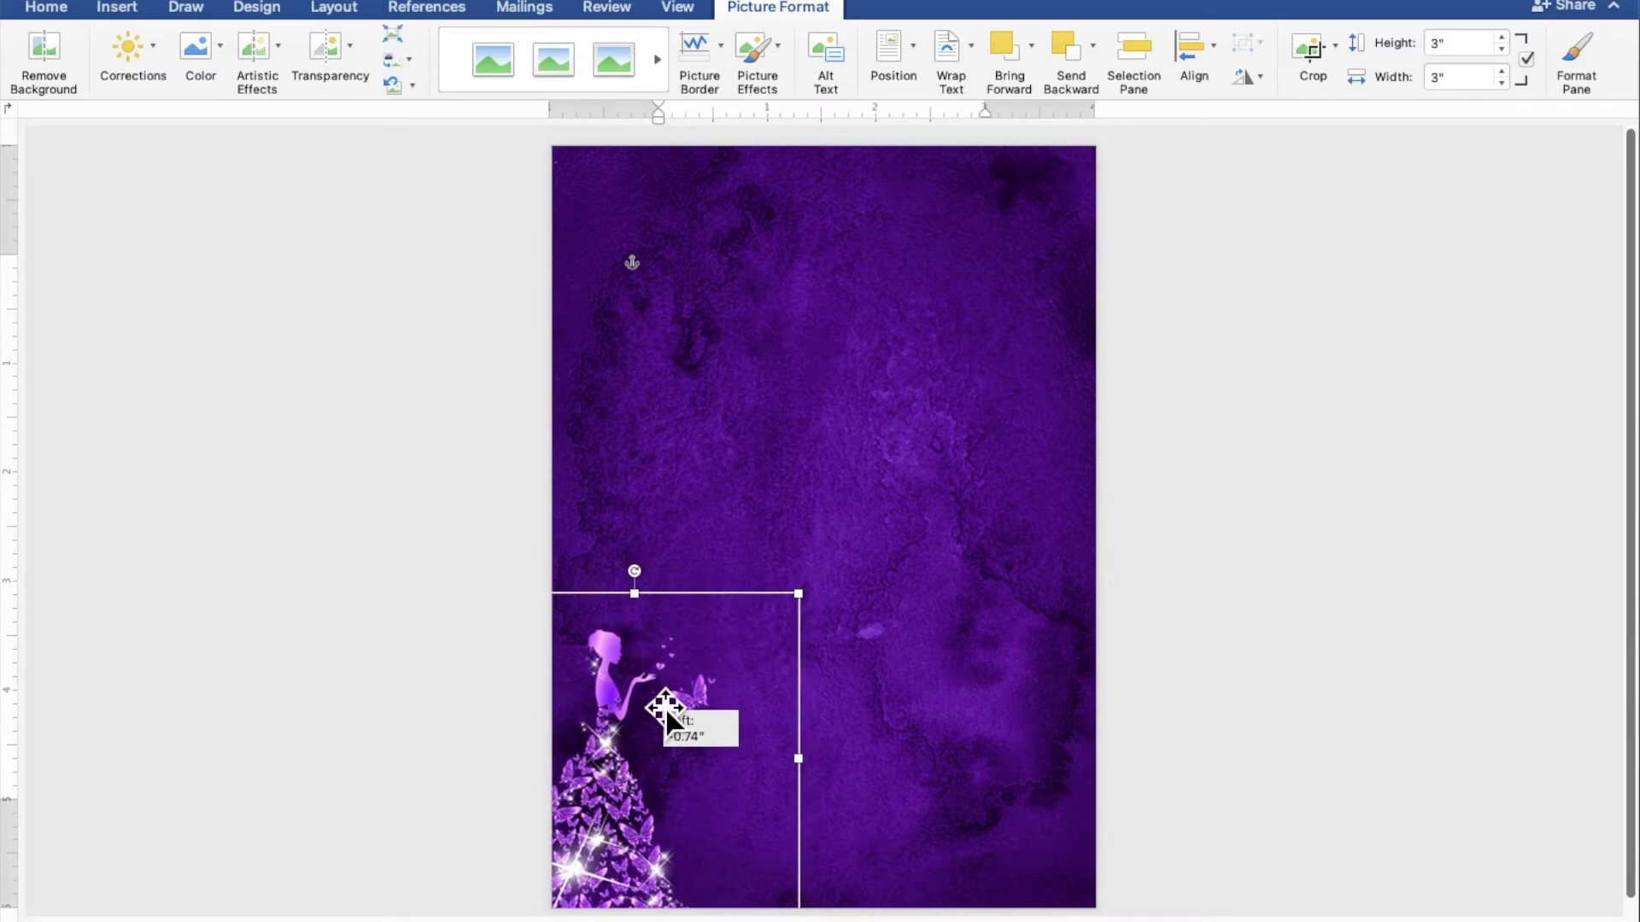
{"action": "left_click_drag", "start_coordinate": [665, 706], "coordinate": [664, 705]}
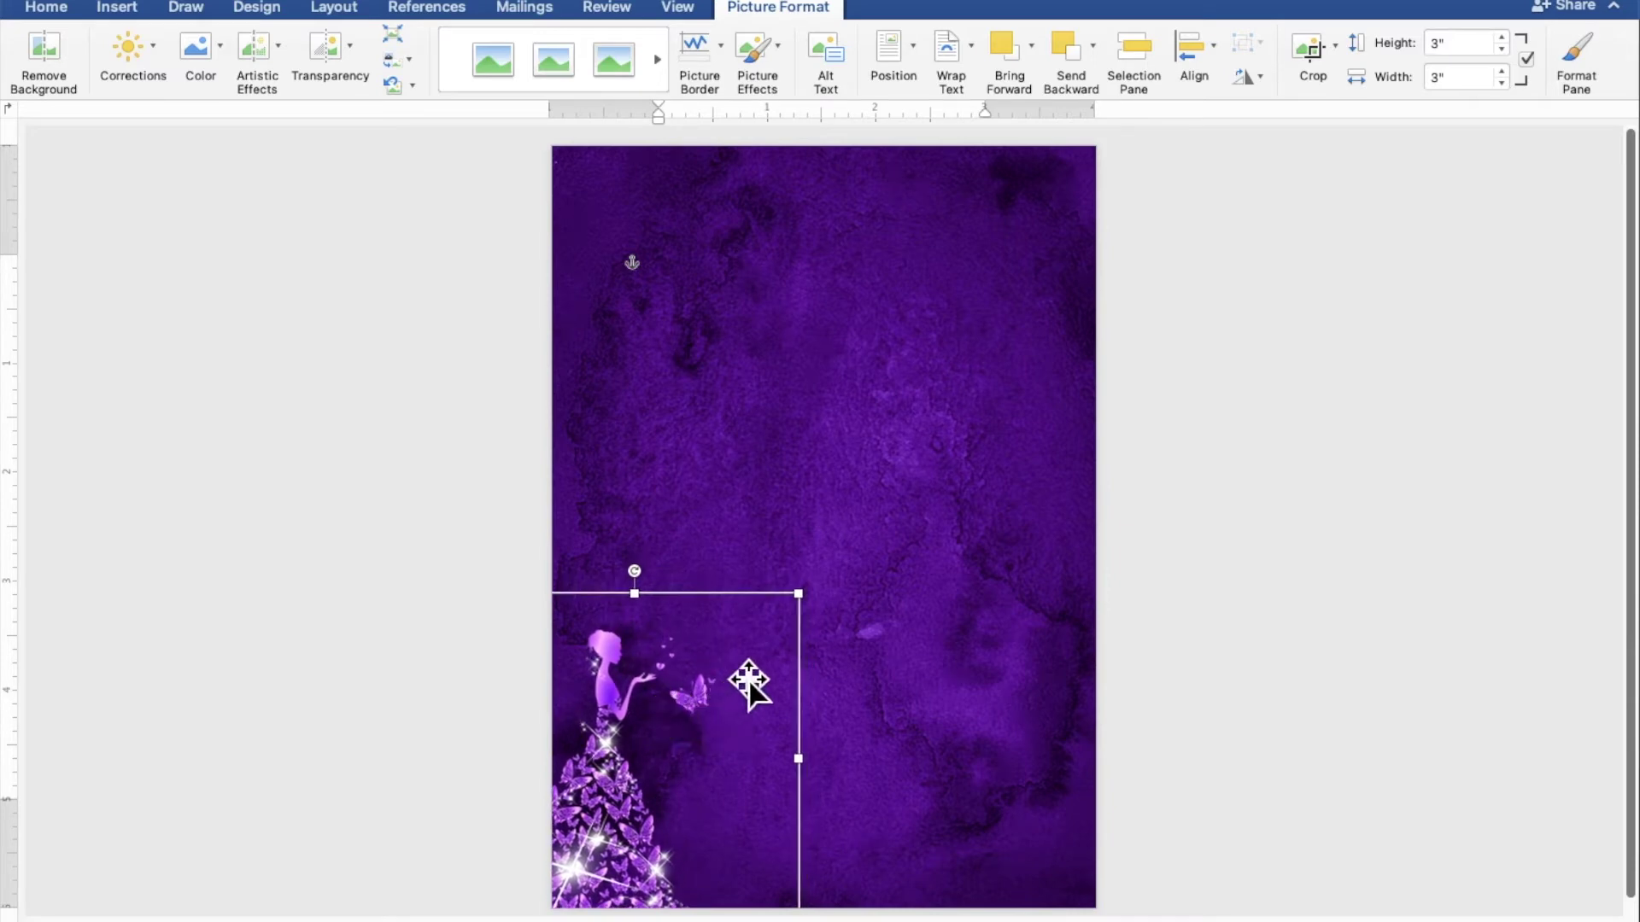
{"action": "mouse_move", "coordinate": [814, 615]}
{"action": "left_mouse_down"}
{"action": "mouse_move", "coordinate": [1105, 376]}
{"action": "mouse_move", "coordinate": [1316, 242]}
{"action": "left_mouse_up"}
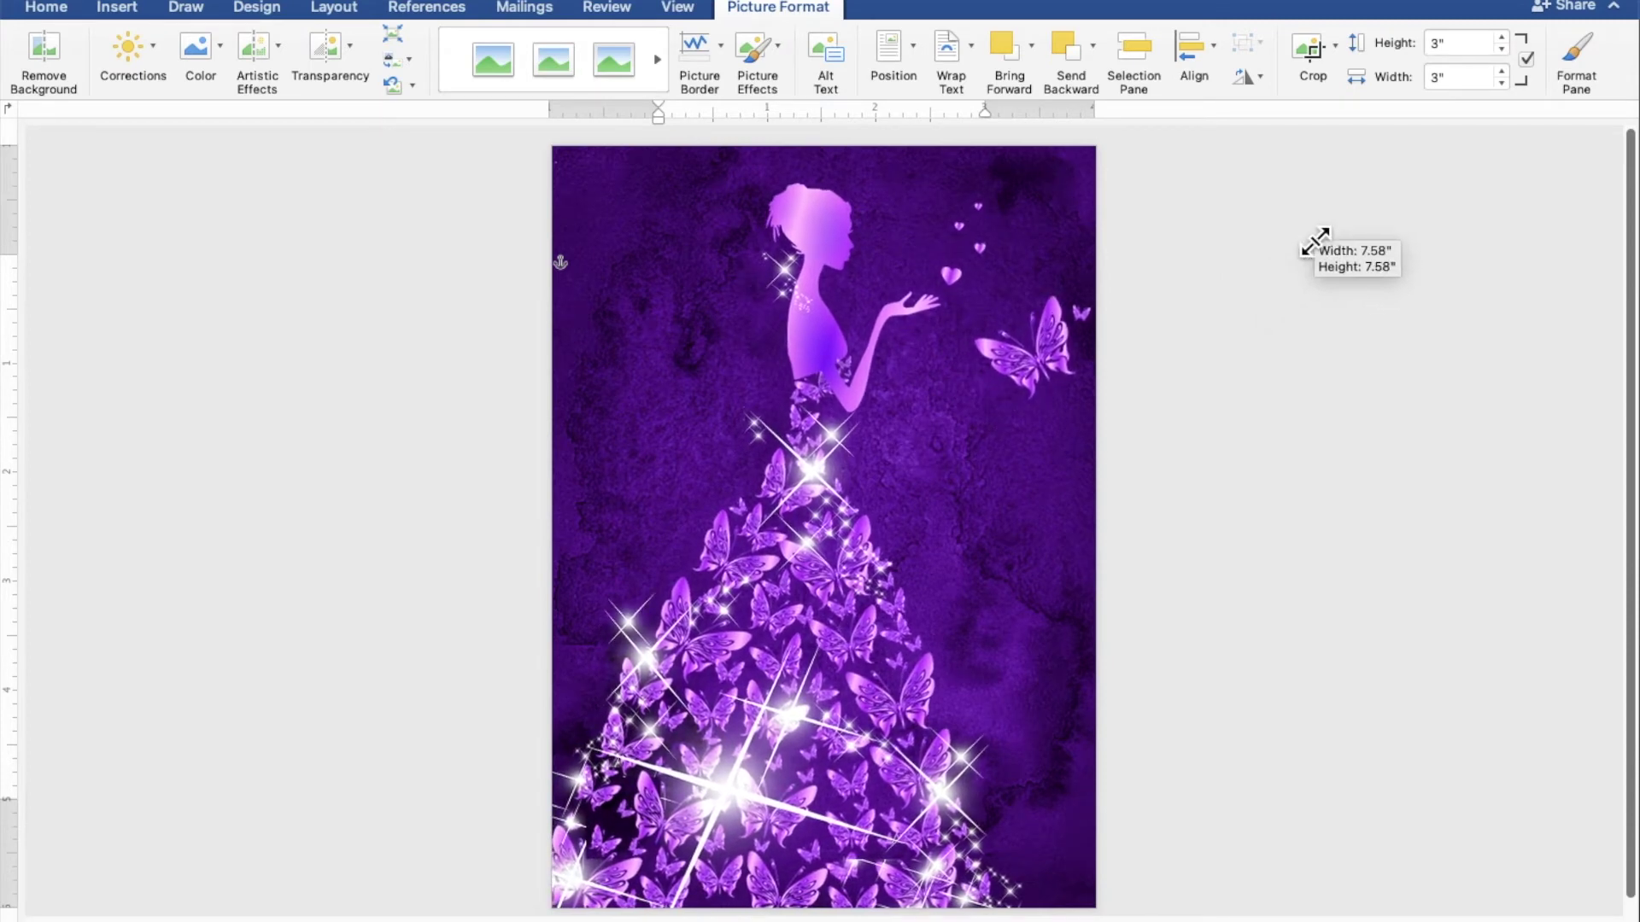
{"action": "mouse_move", "coordinate": [988, 447]}
{"action": "left_mouse_down"}
{"action": "mouse_move", "coordinate": [954, 468]}
{"action": "mouse_move", "coordinate": [865, 465]}
{"action": "left_mouse_up"}
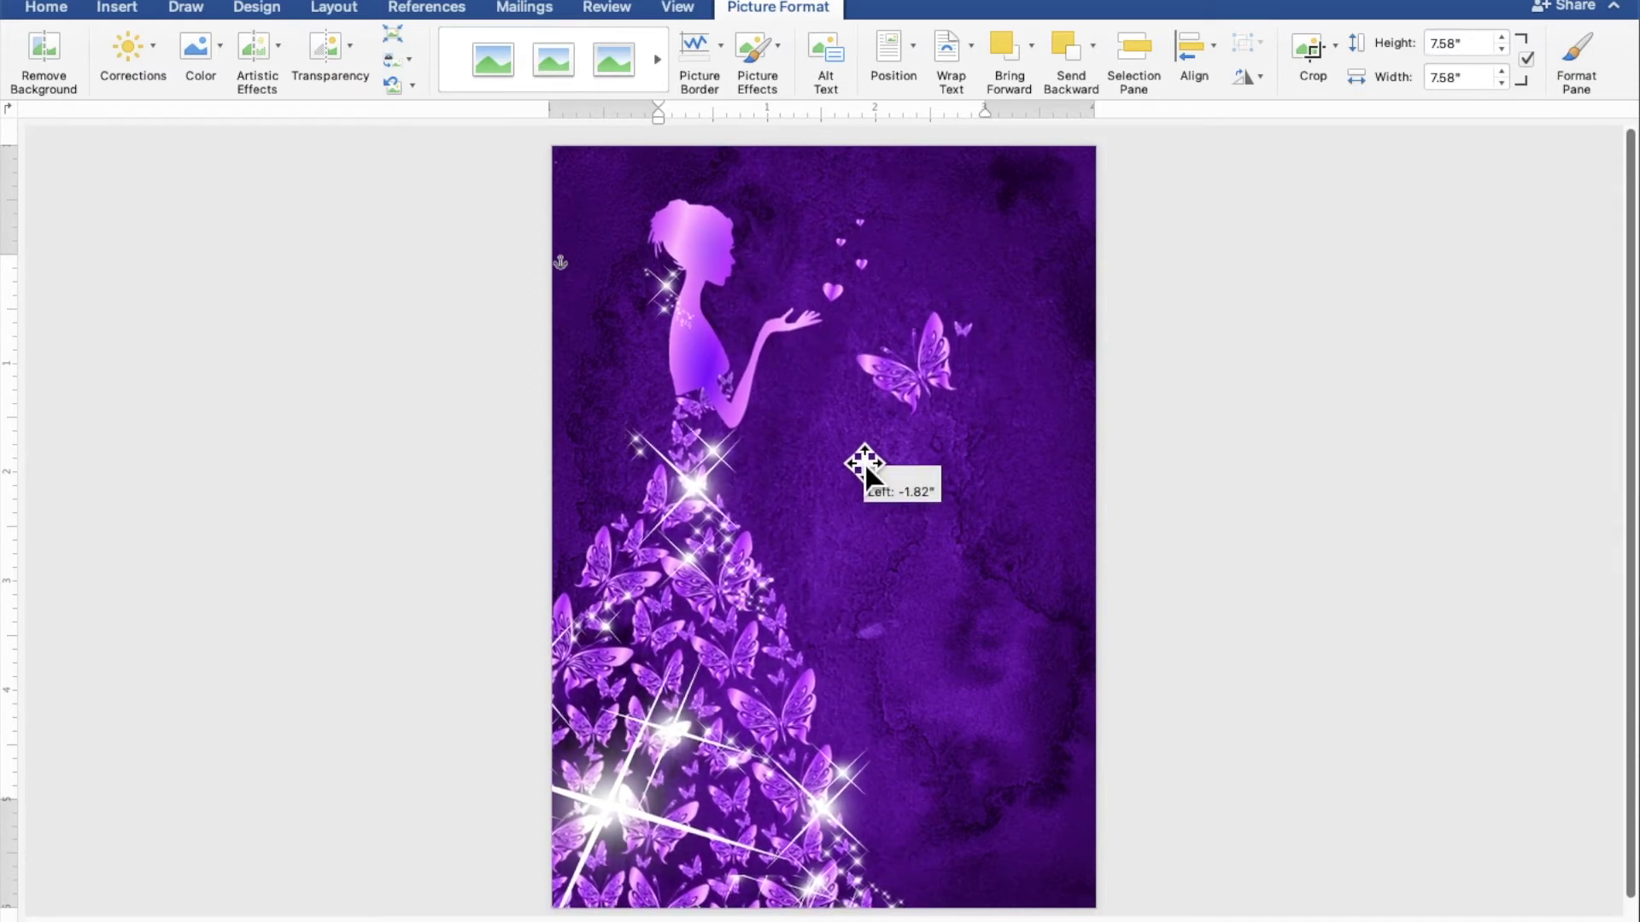
{"action": "left_click_drag", "start_coordinate": [865, 463], "coordinate": [864, 462]}
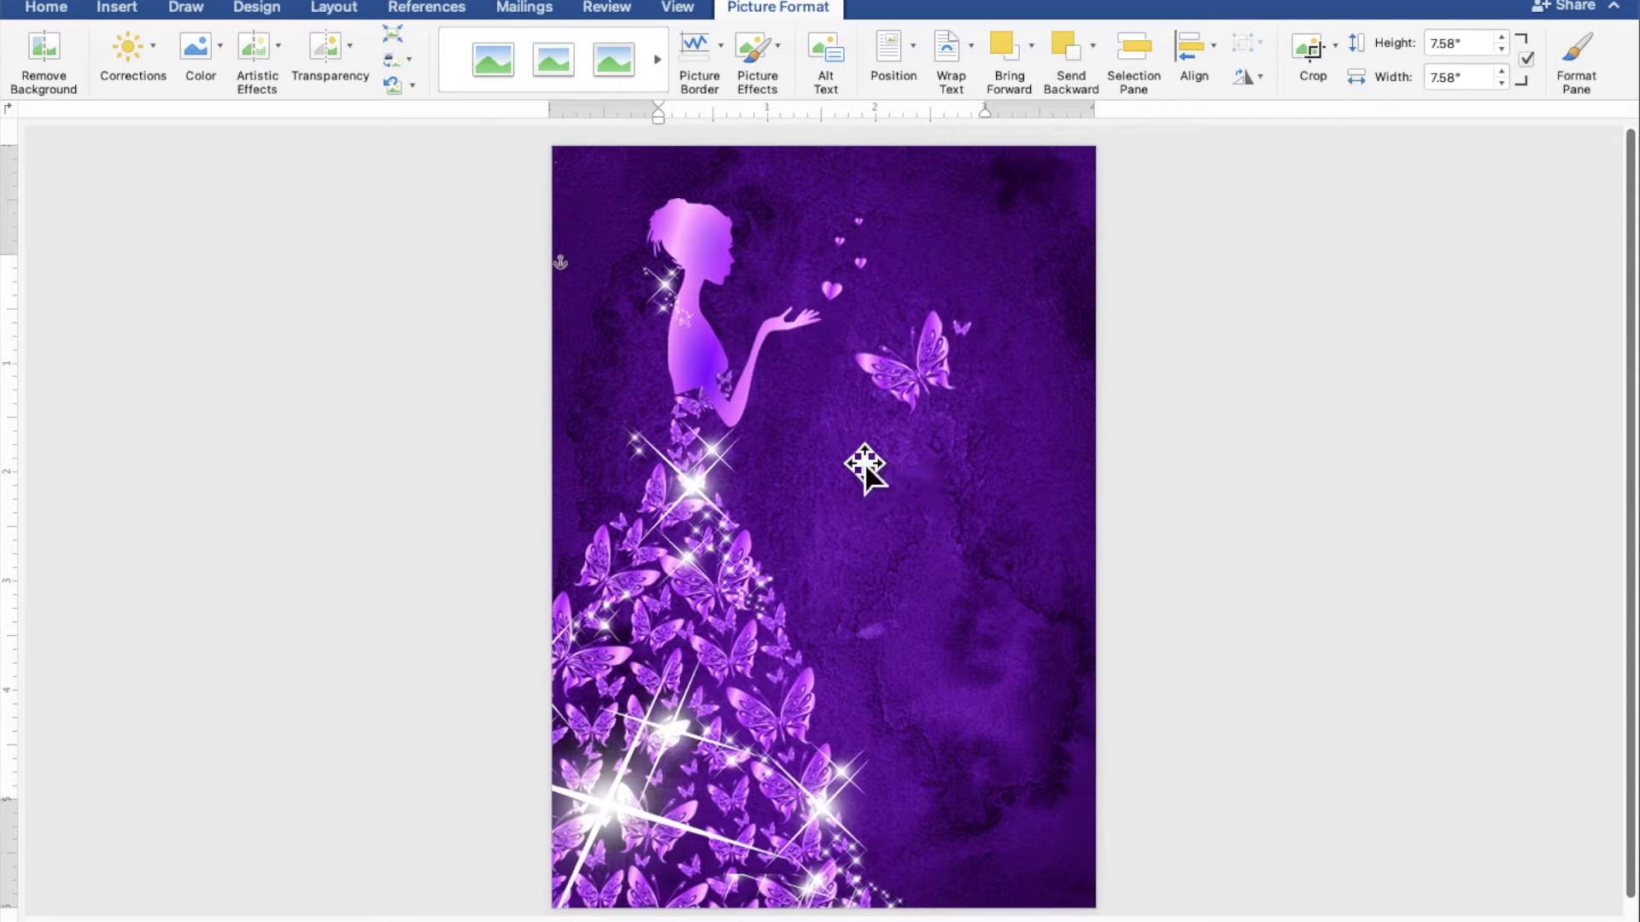
{"action": "left_click", "coordinate": [1465, 458]}
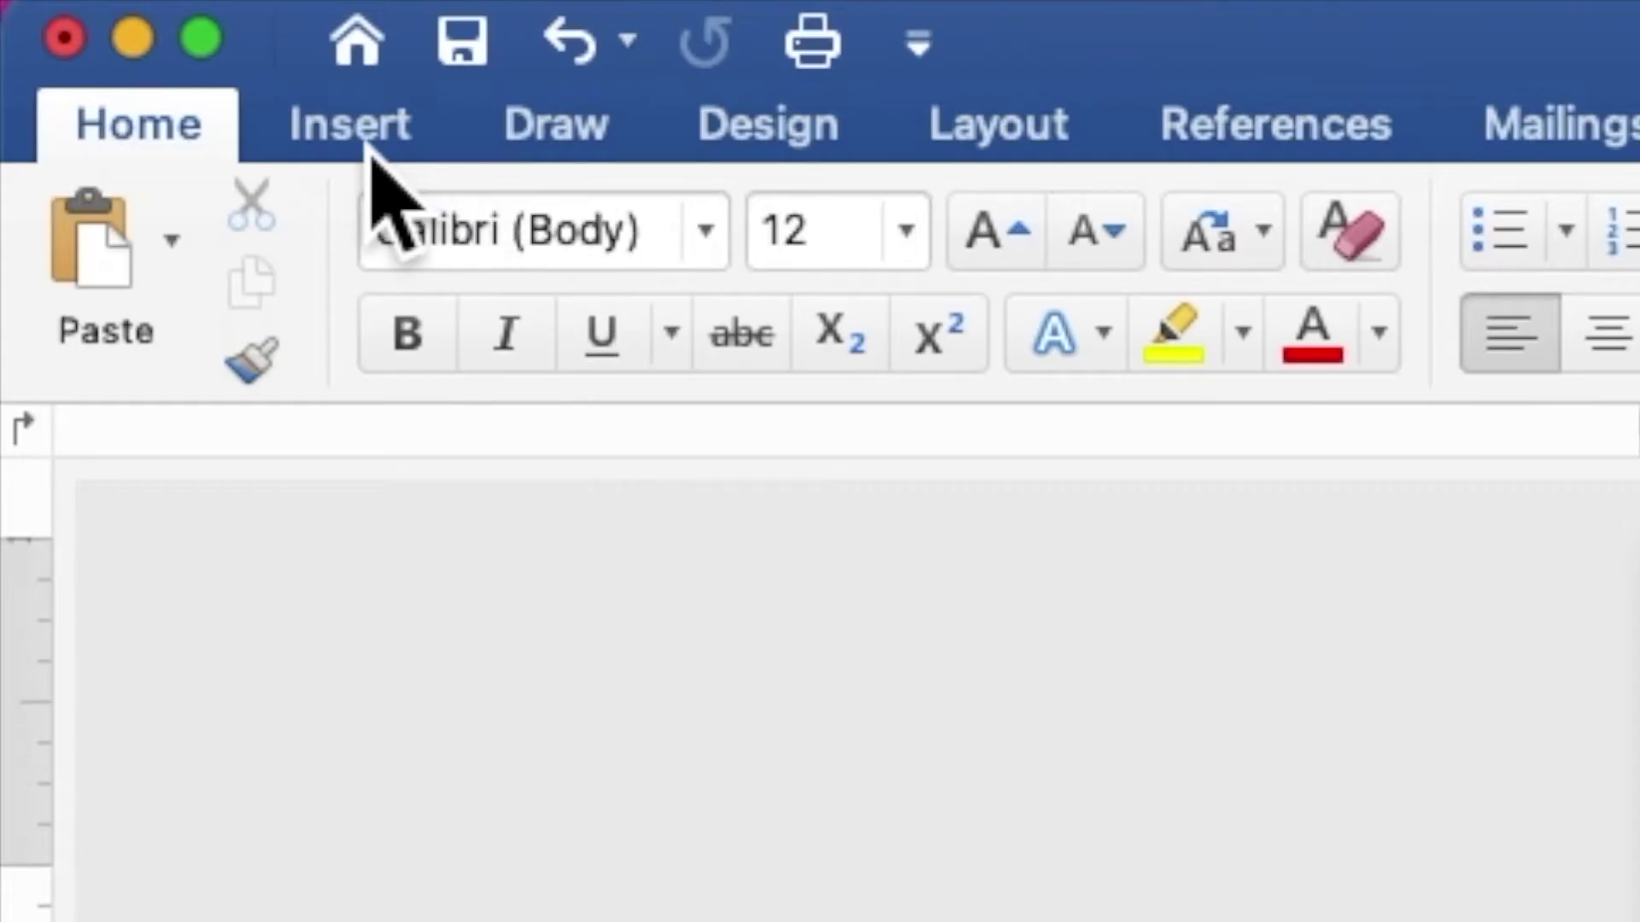
- Draw a 3.01 by 1.82 inch rectangle in the upper page beside the silhouette's head
{"action": "left_click", "coordinate": [123, 13]}
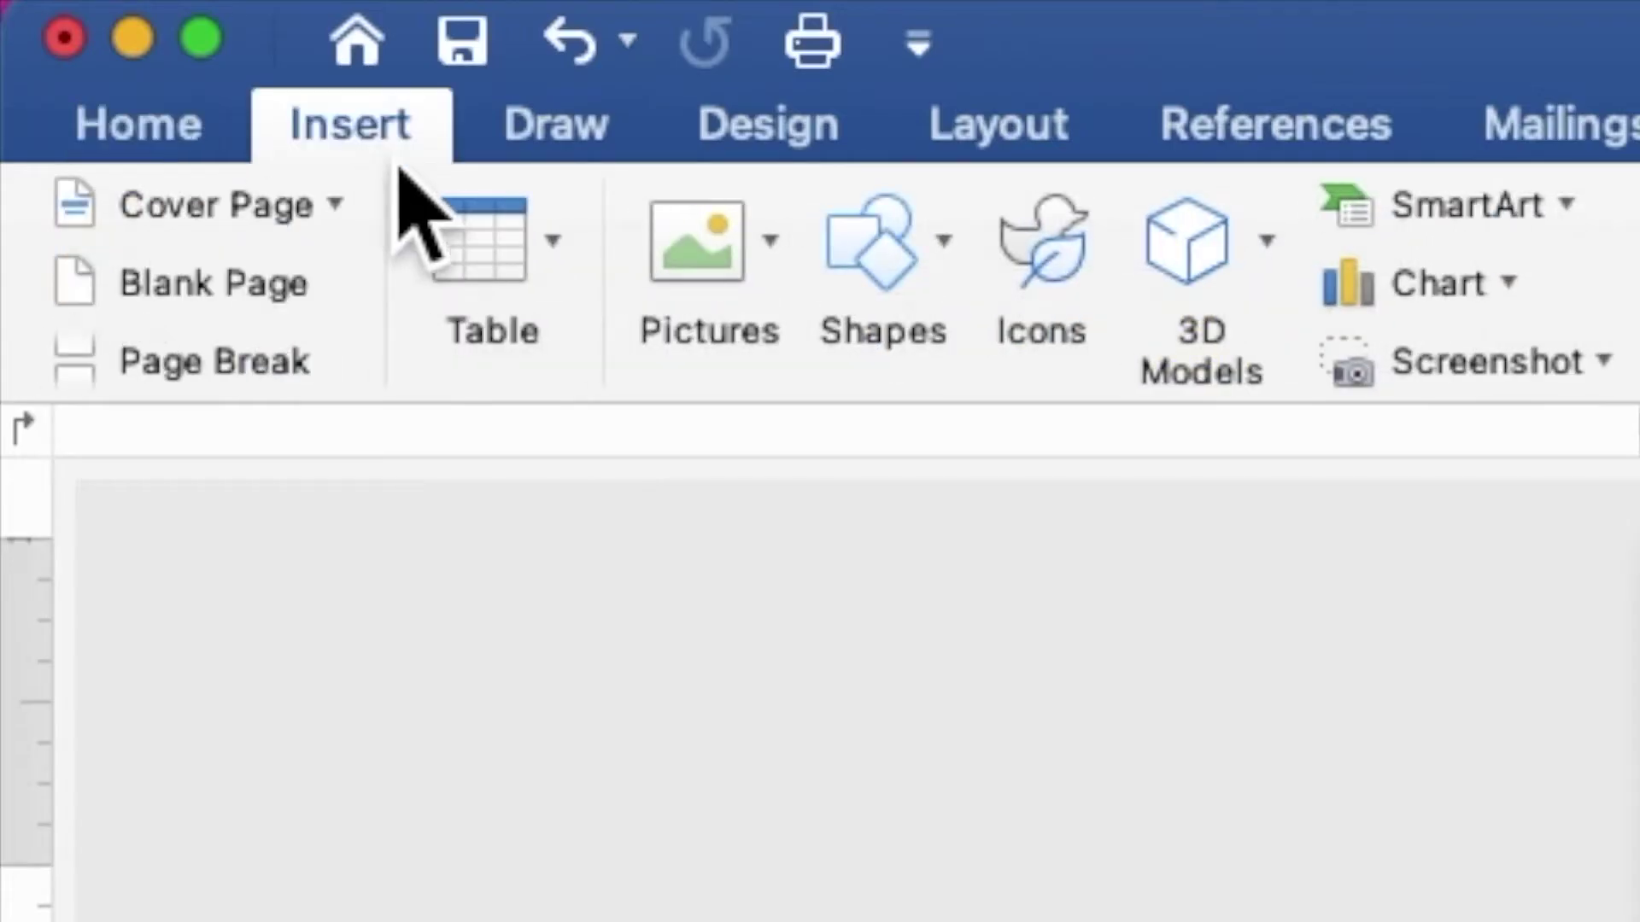
{"action": "left_click", "coordinate": [900, 293]}
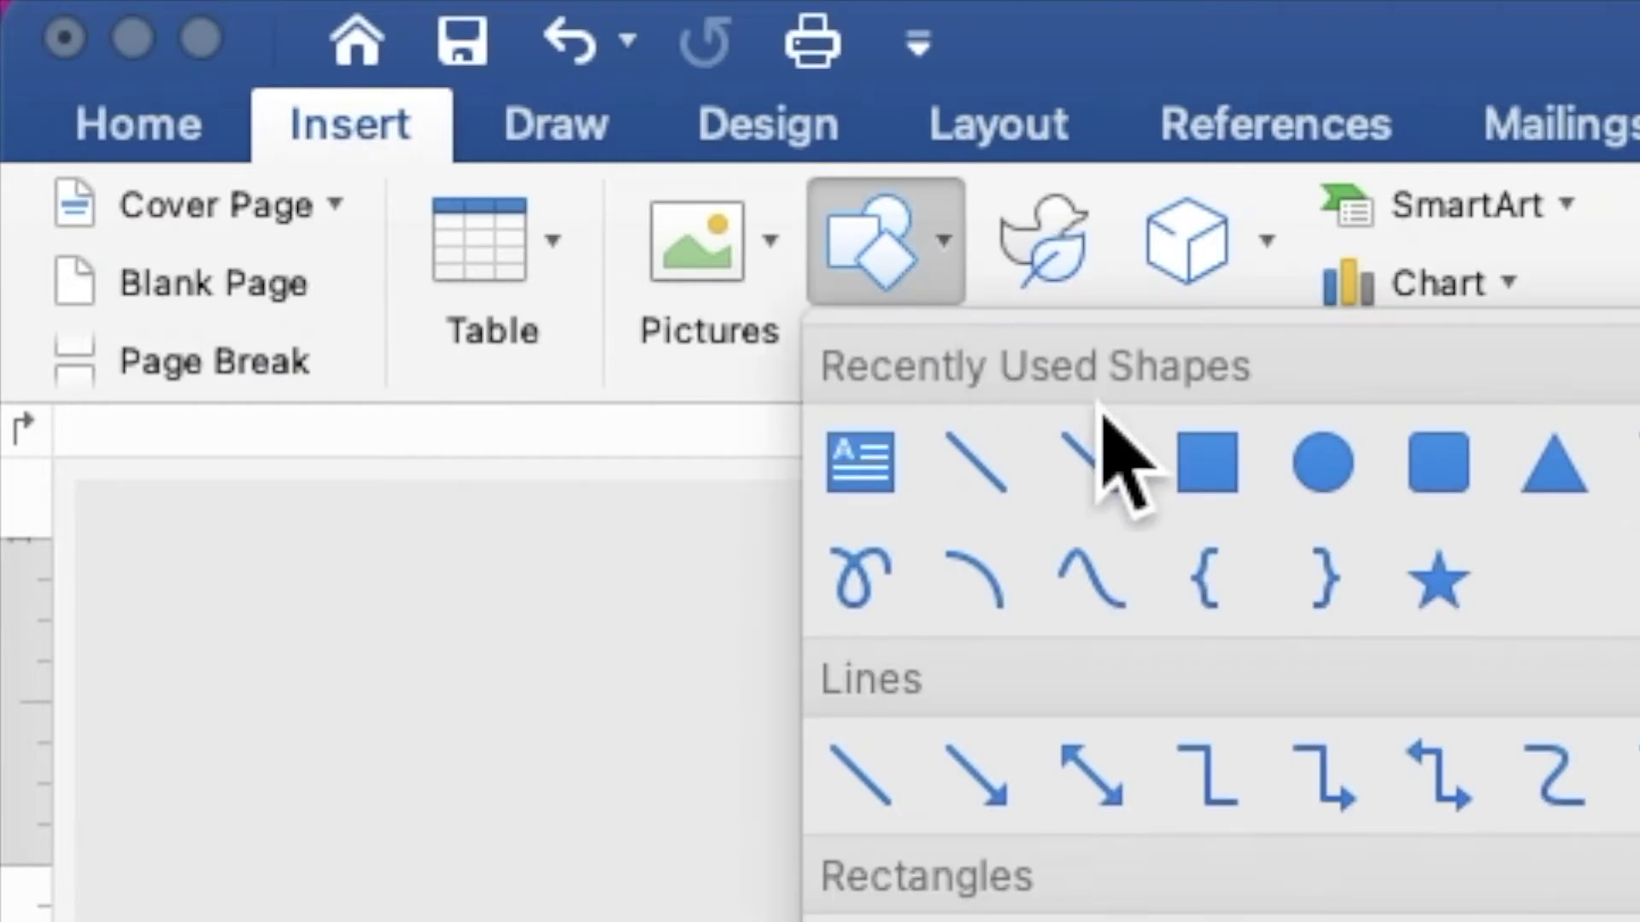
{"action": "left_click", "coordinate": [1239, 497]}
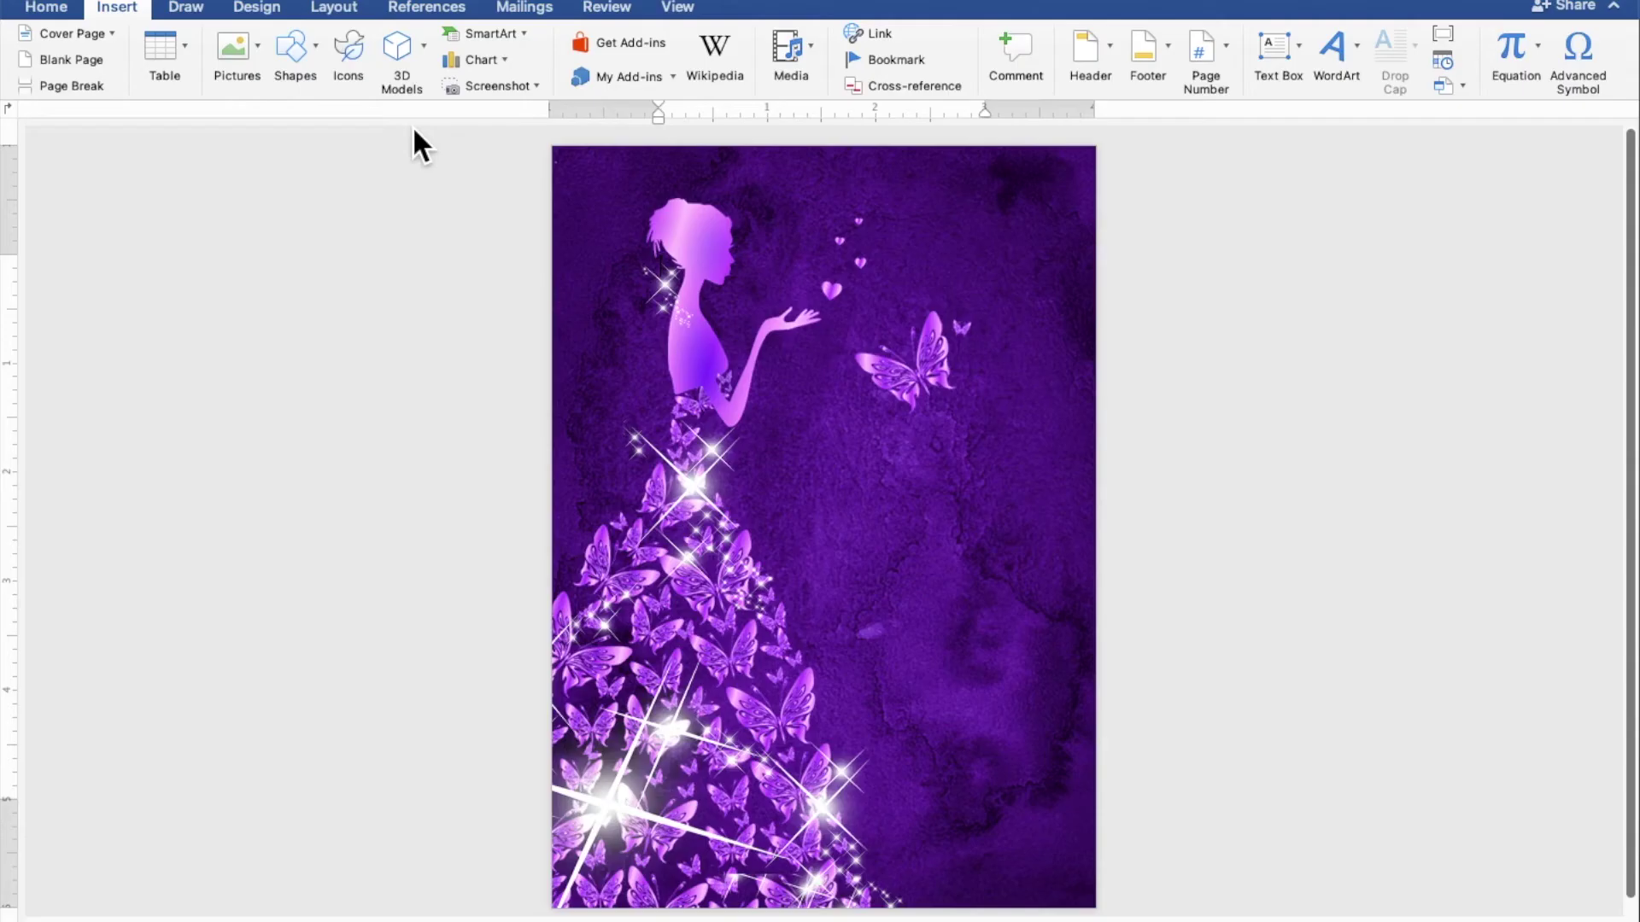
{"action": "left_click_drag", "start_coordinate": [714, 203], "coordinate": [1062, 418]}
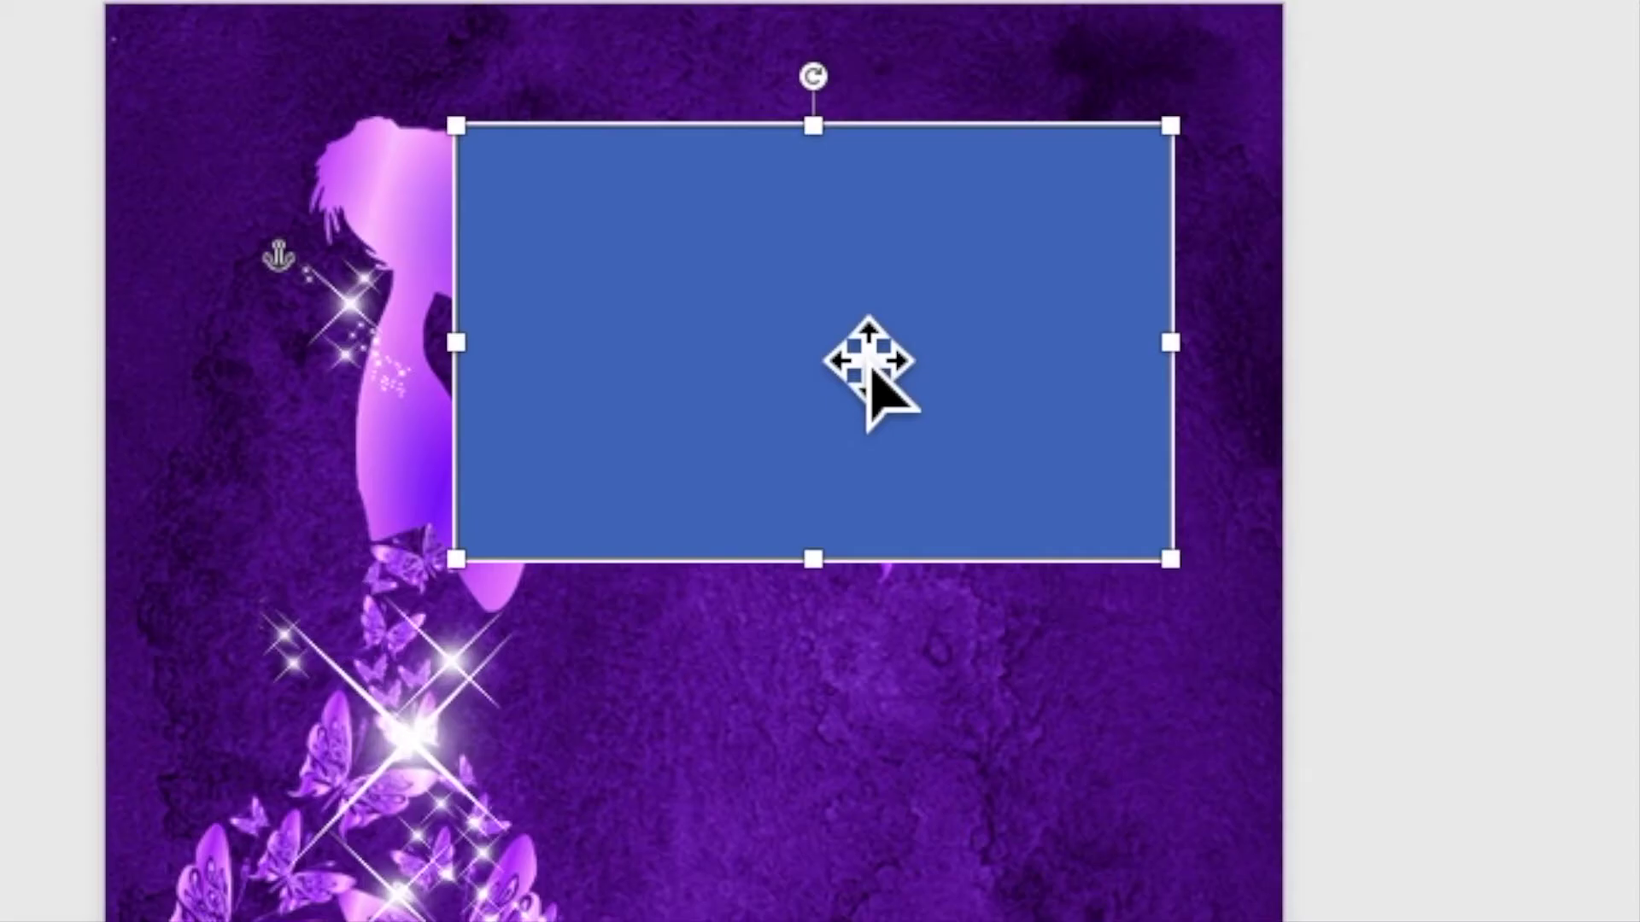
{"action": "right_click", "coordinate": [839, 323]}
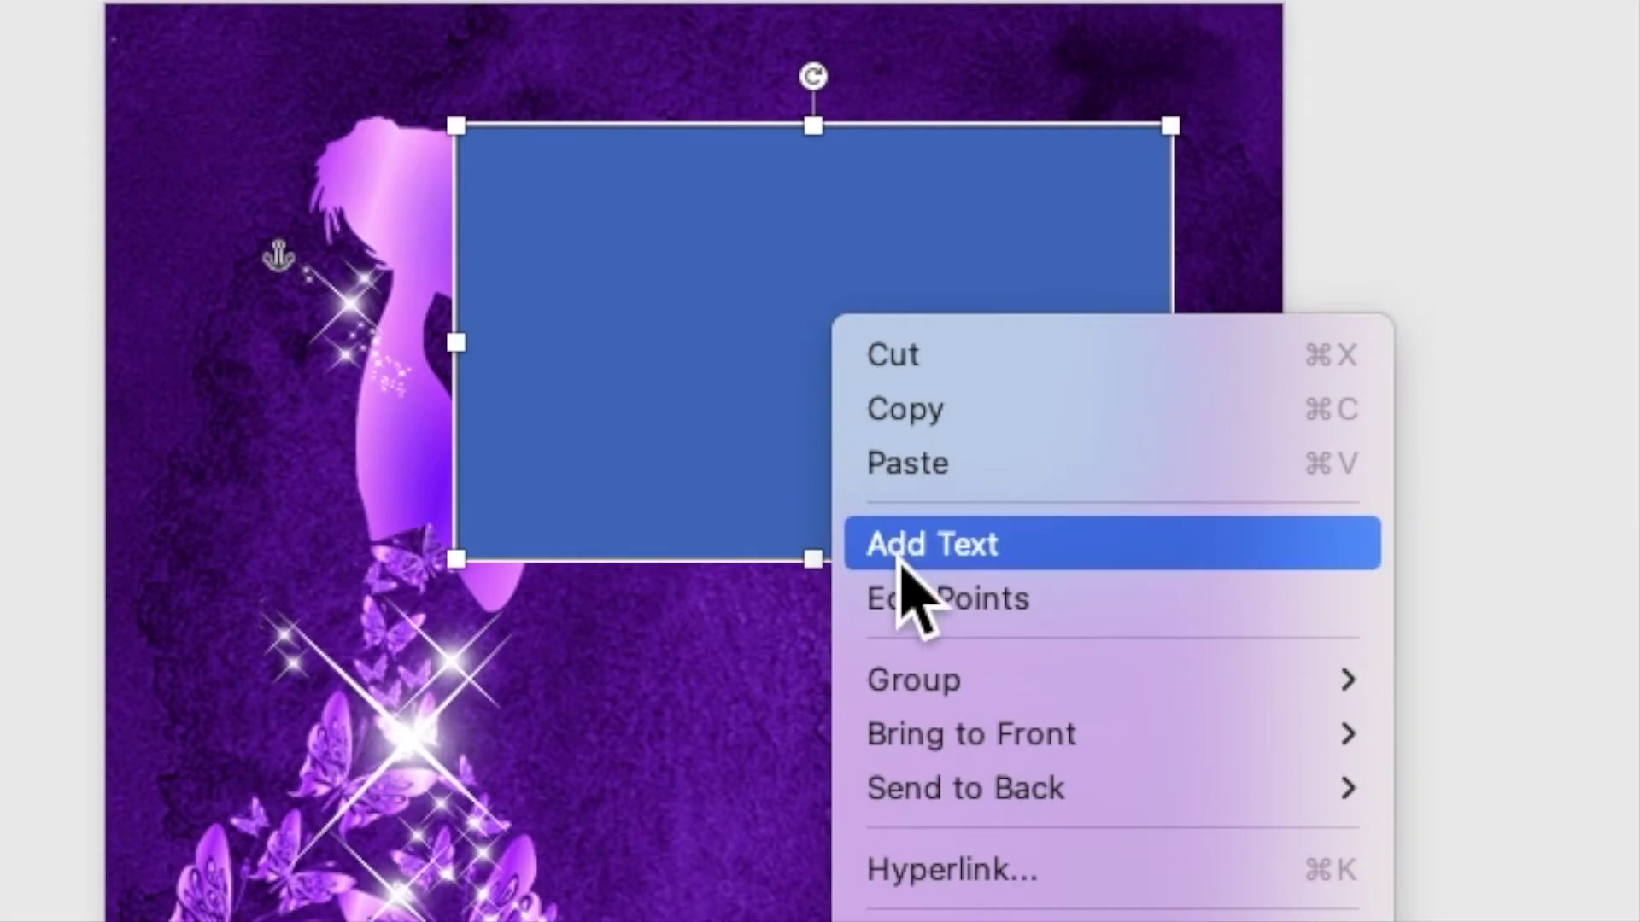
- Add the text 'debut' inside the rectangle and set it to No Fill and No Outline
{"action": "left_click", "coordinate": [897, 556]}
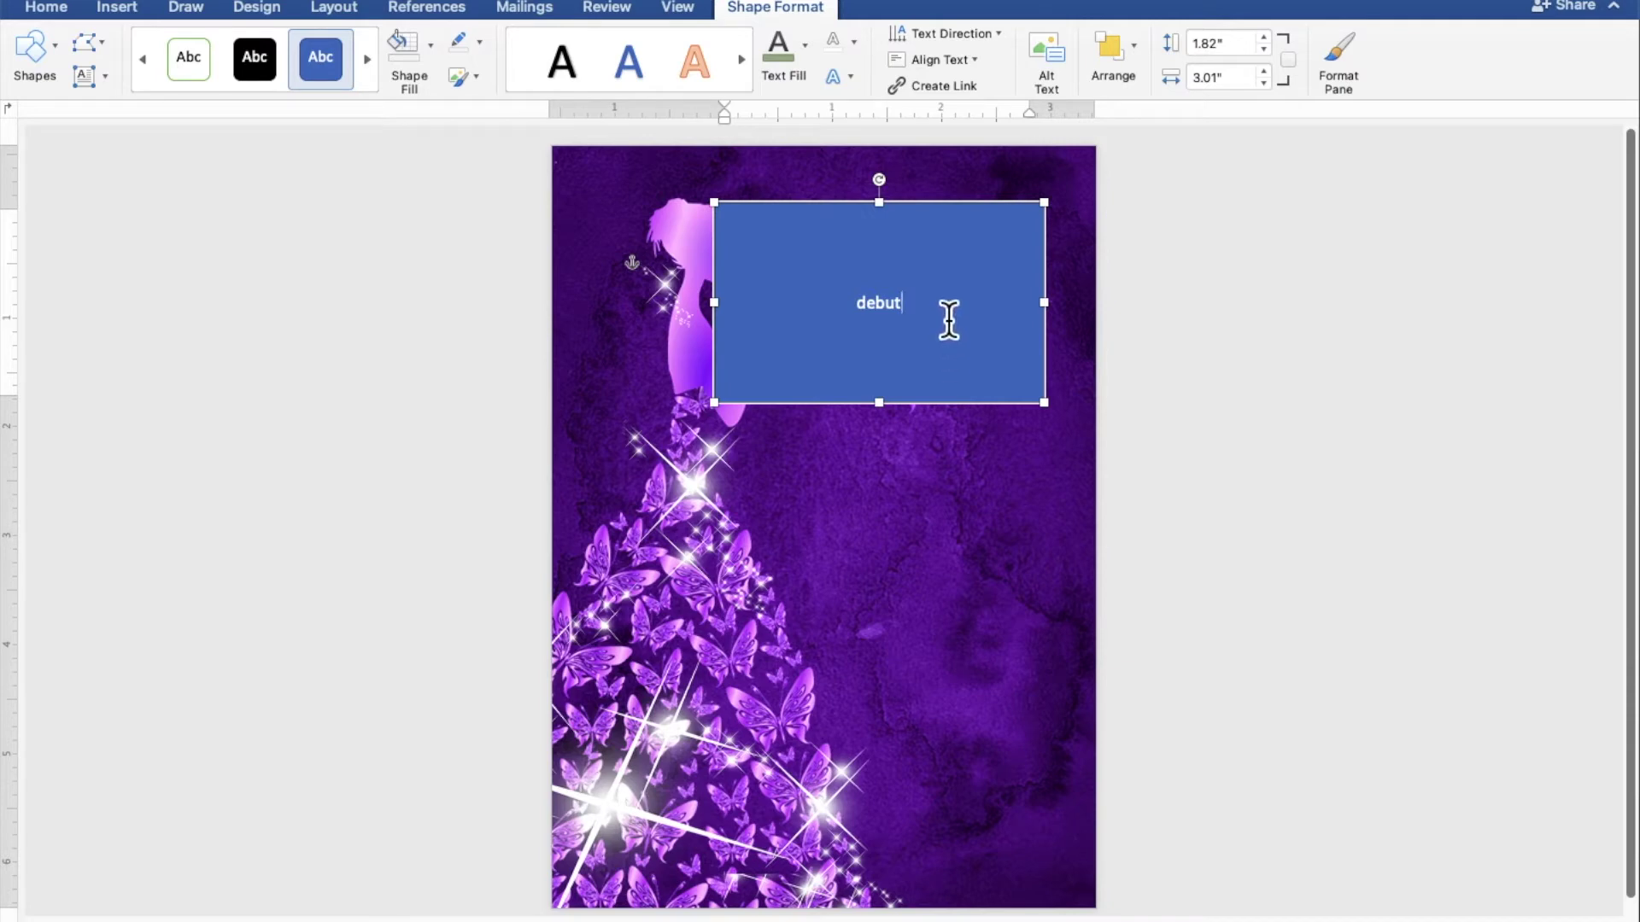
{"action": "left_click_drag", "start_coordinate": [949, 320], "coordinate": [842, 319]}
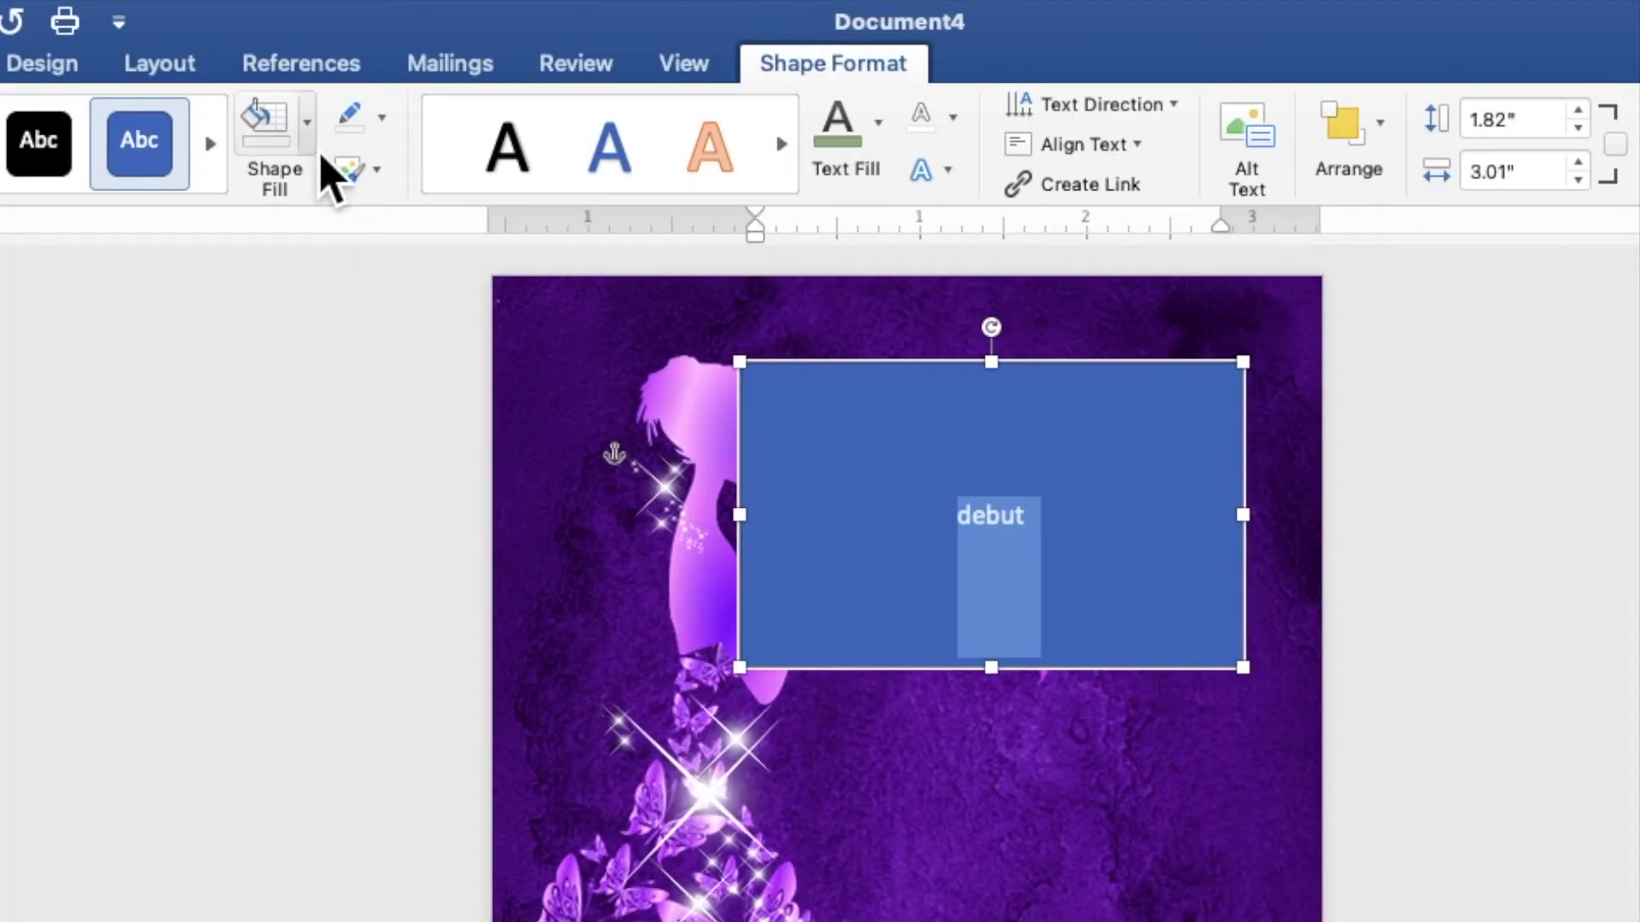
{"action": "left_click", "coordinate": [431, 47]}
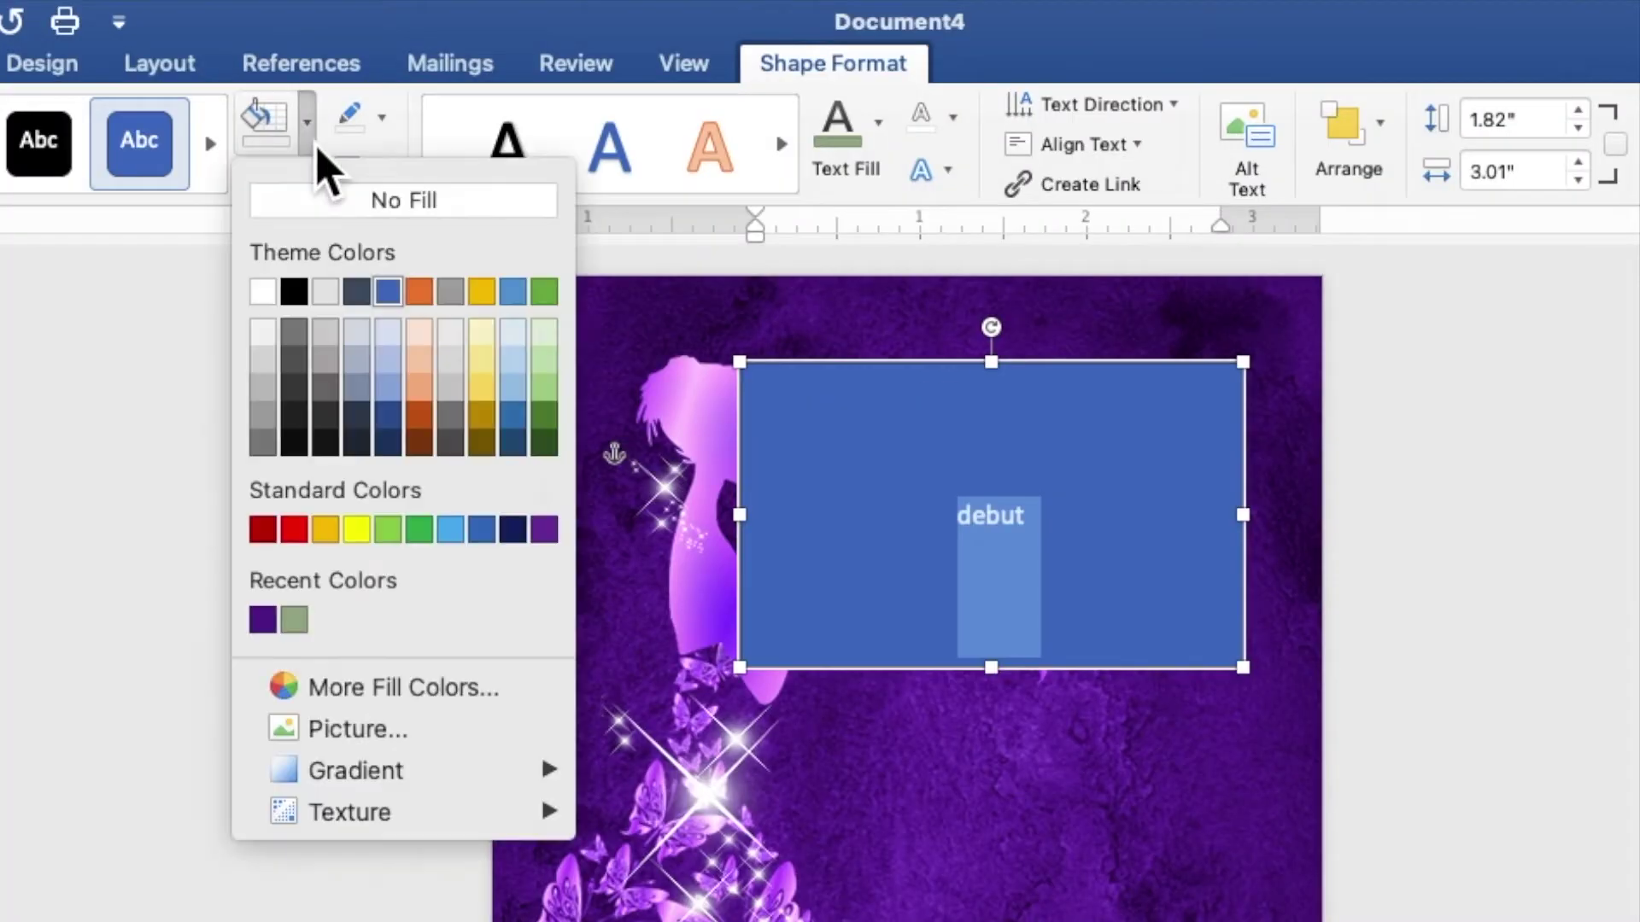
{"action": "left_click", "coordinate": [318, 201]}
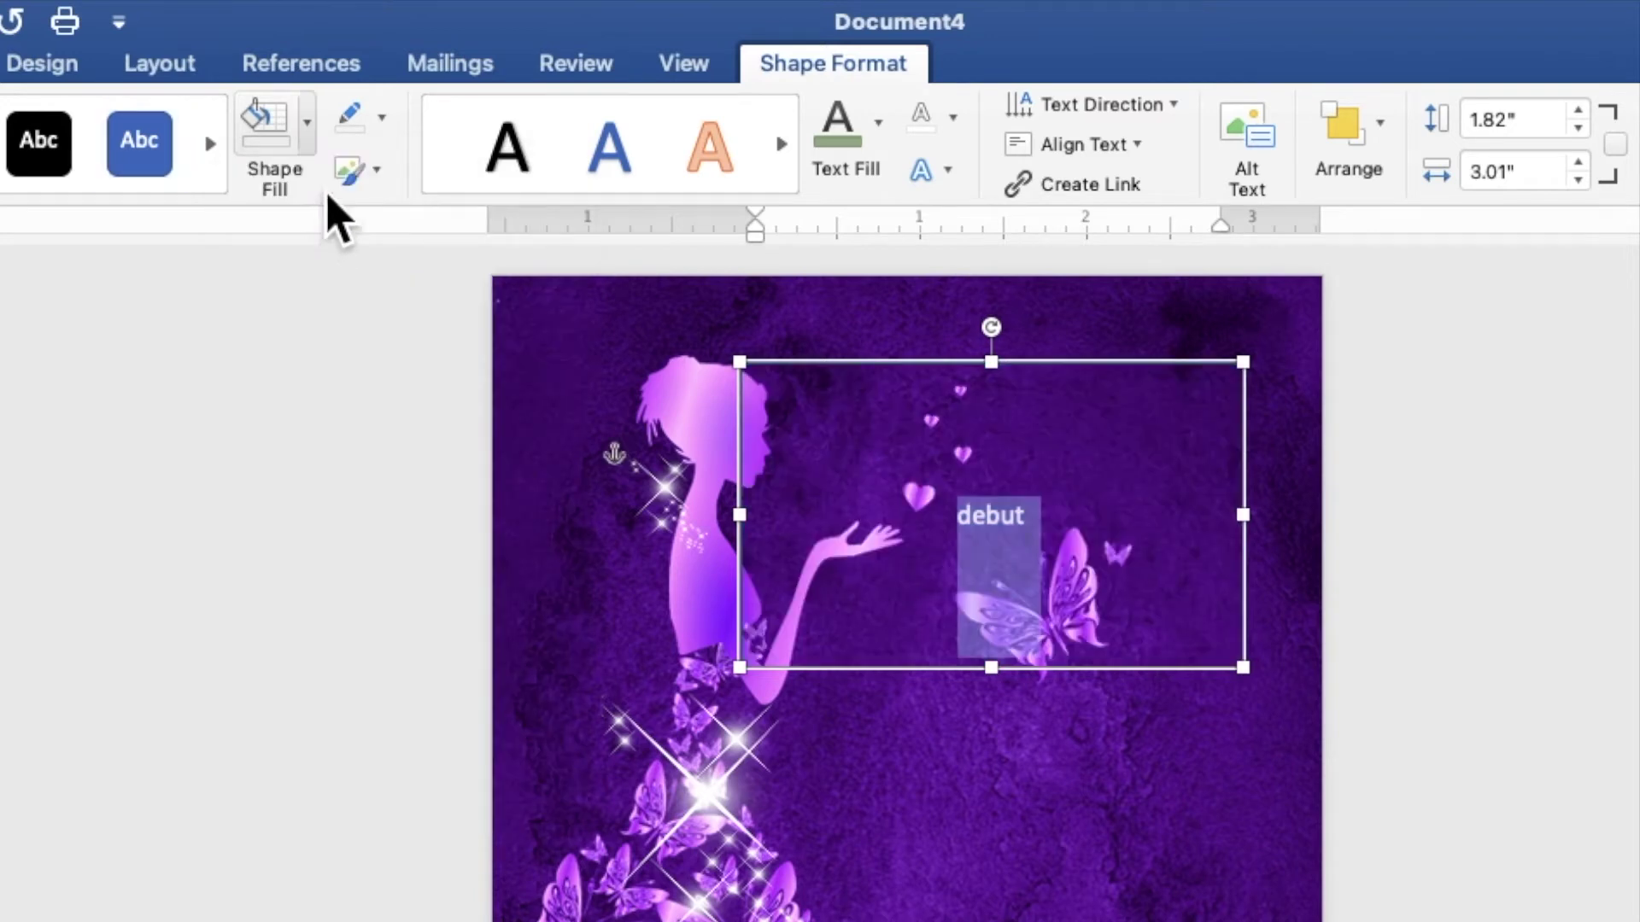
{"action": "left_click", "coordinate": [382, 120]}
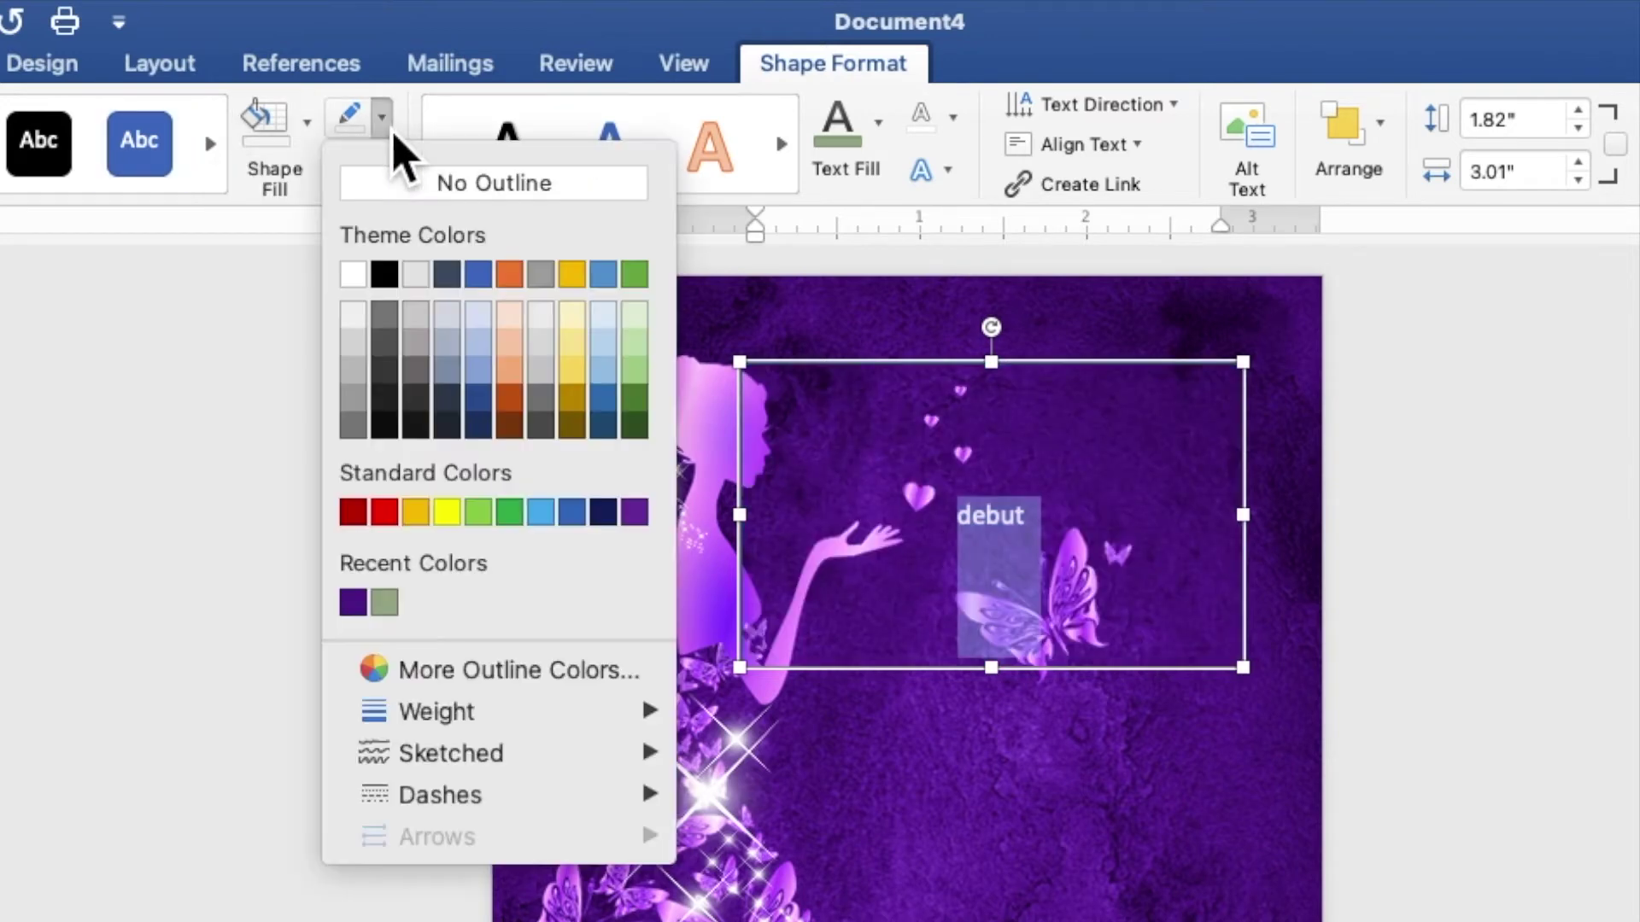
{"action": "left_click", "coordinate": [395, 205]}
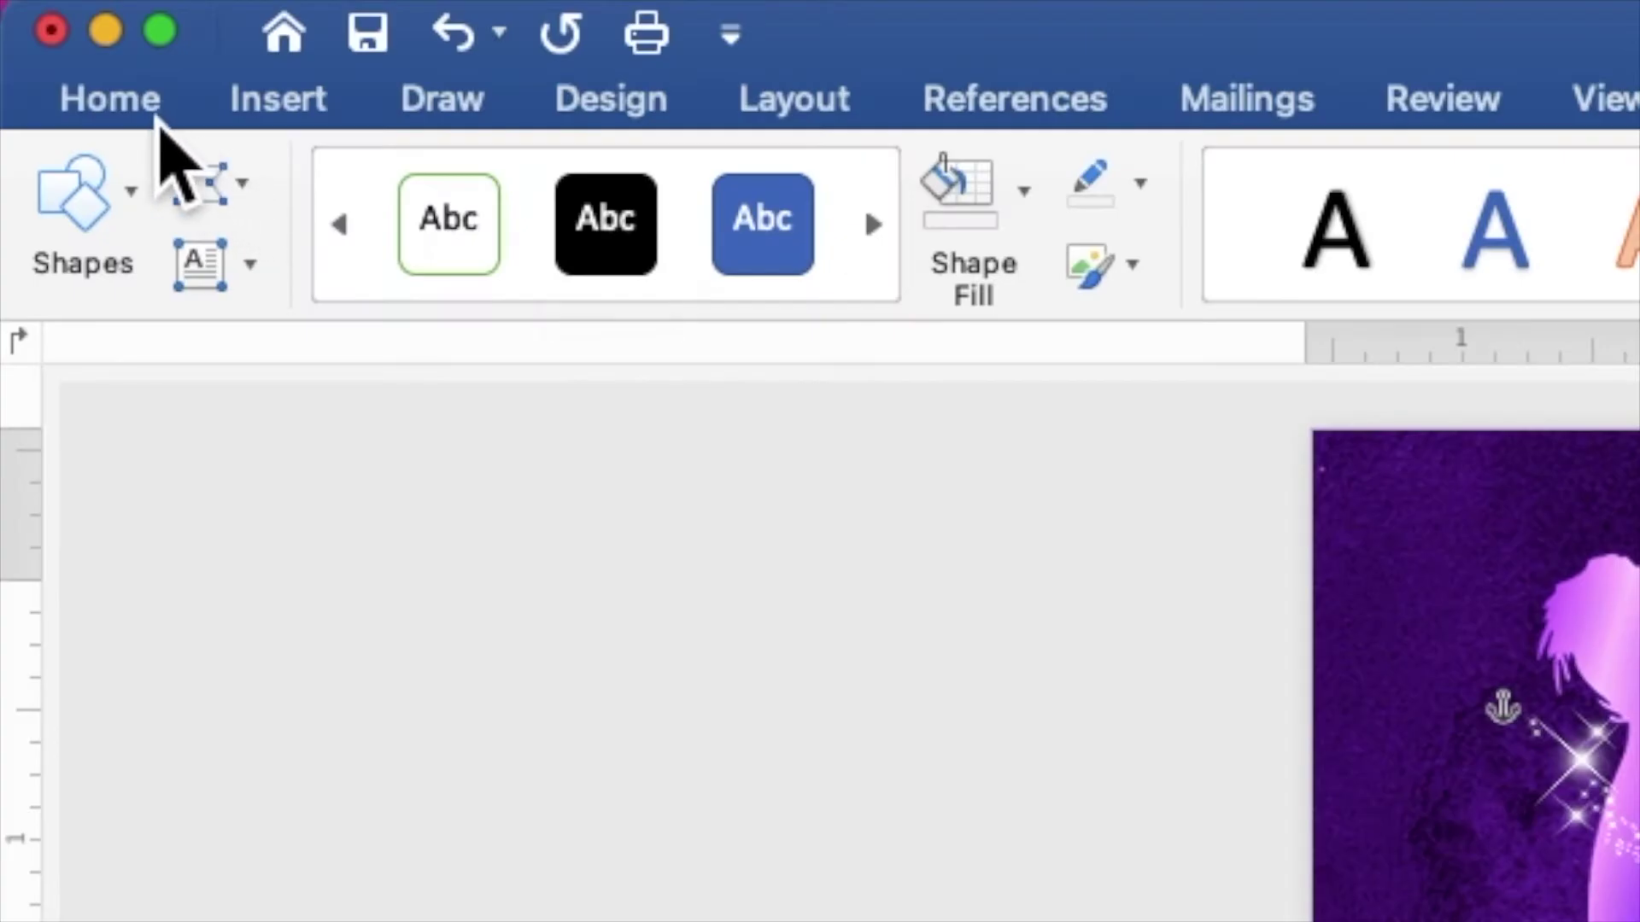
- Format 'debut' as bold 70-pt Secret Winter and move its box to the page's top-right
{"action": "left_click", "coordinate": [65, 13]}
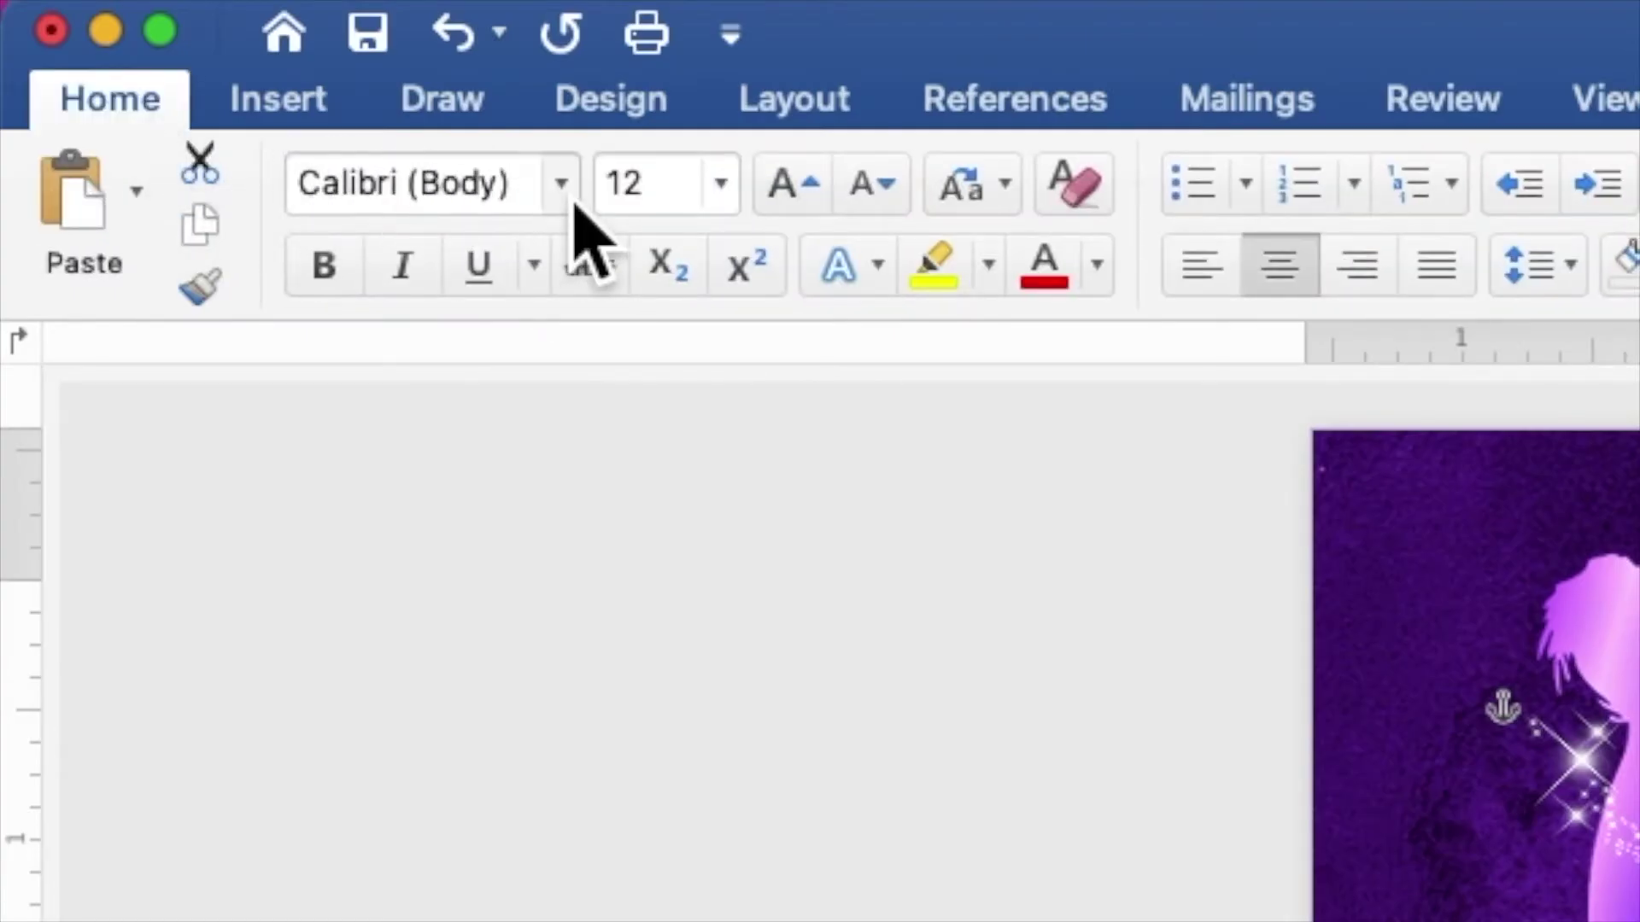
{"action": "left_click", "coordinate": [562, 194]}
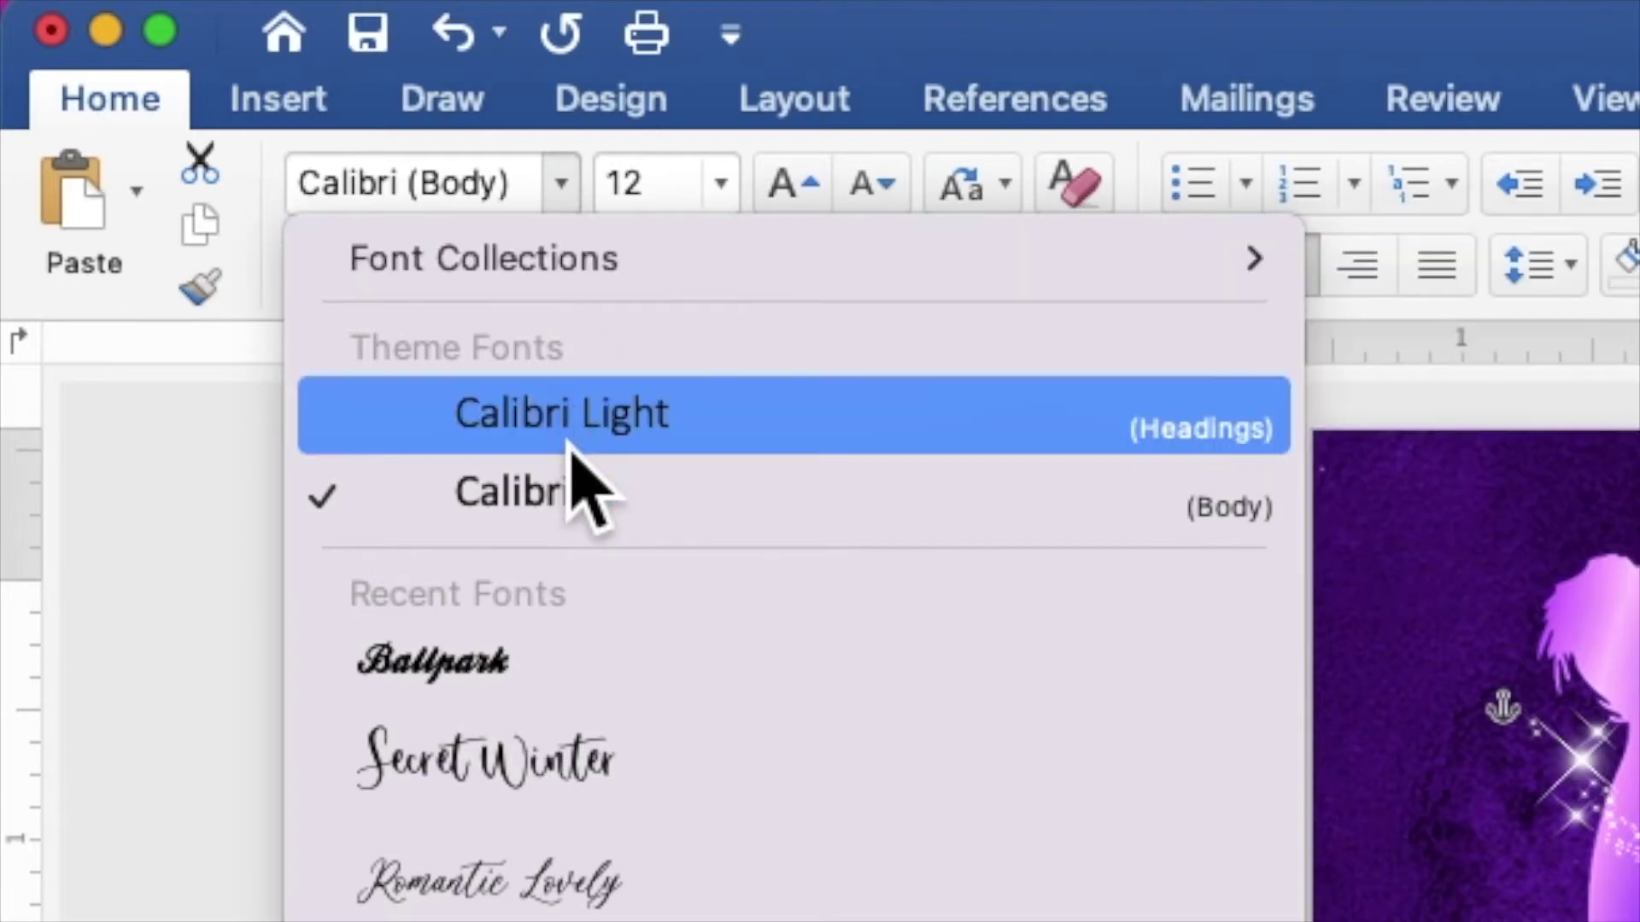
{"action": "left_click", "coordinate": [566, 790]}
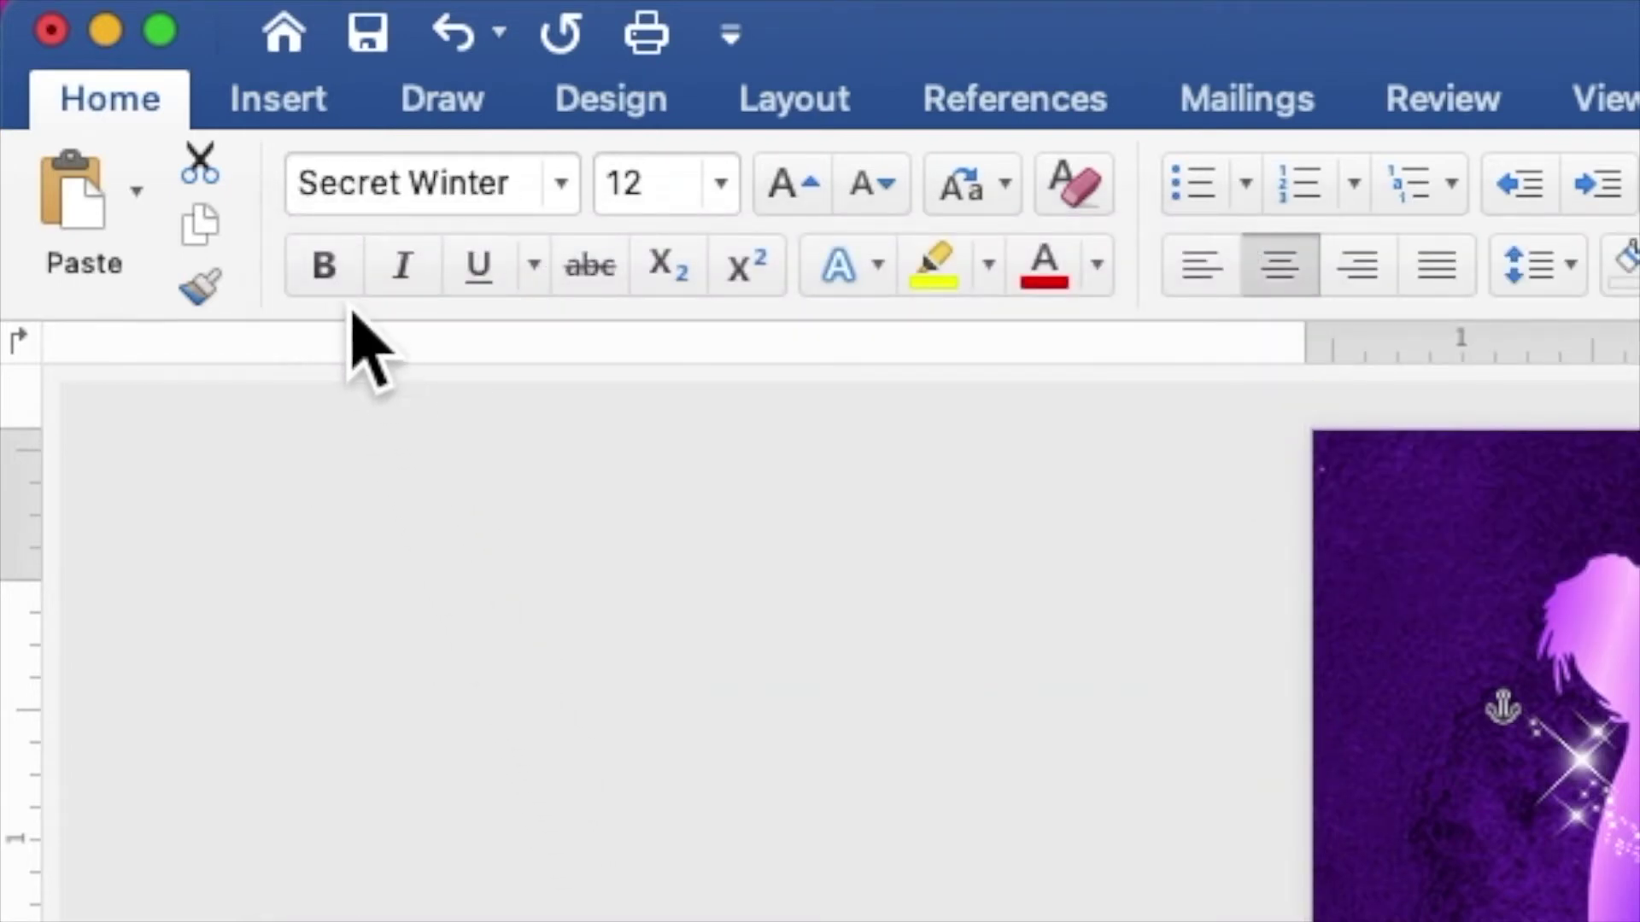
{"action": "left_click", "coordinate": [341, 275]}
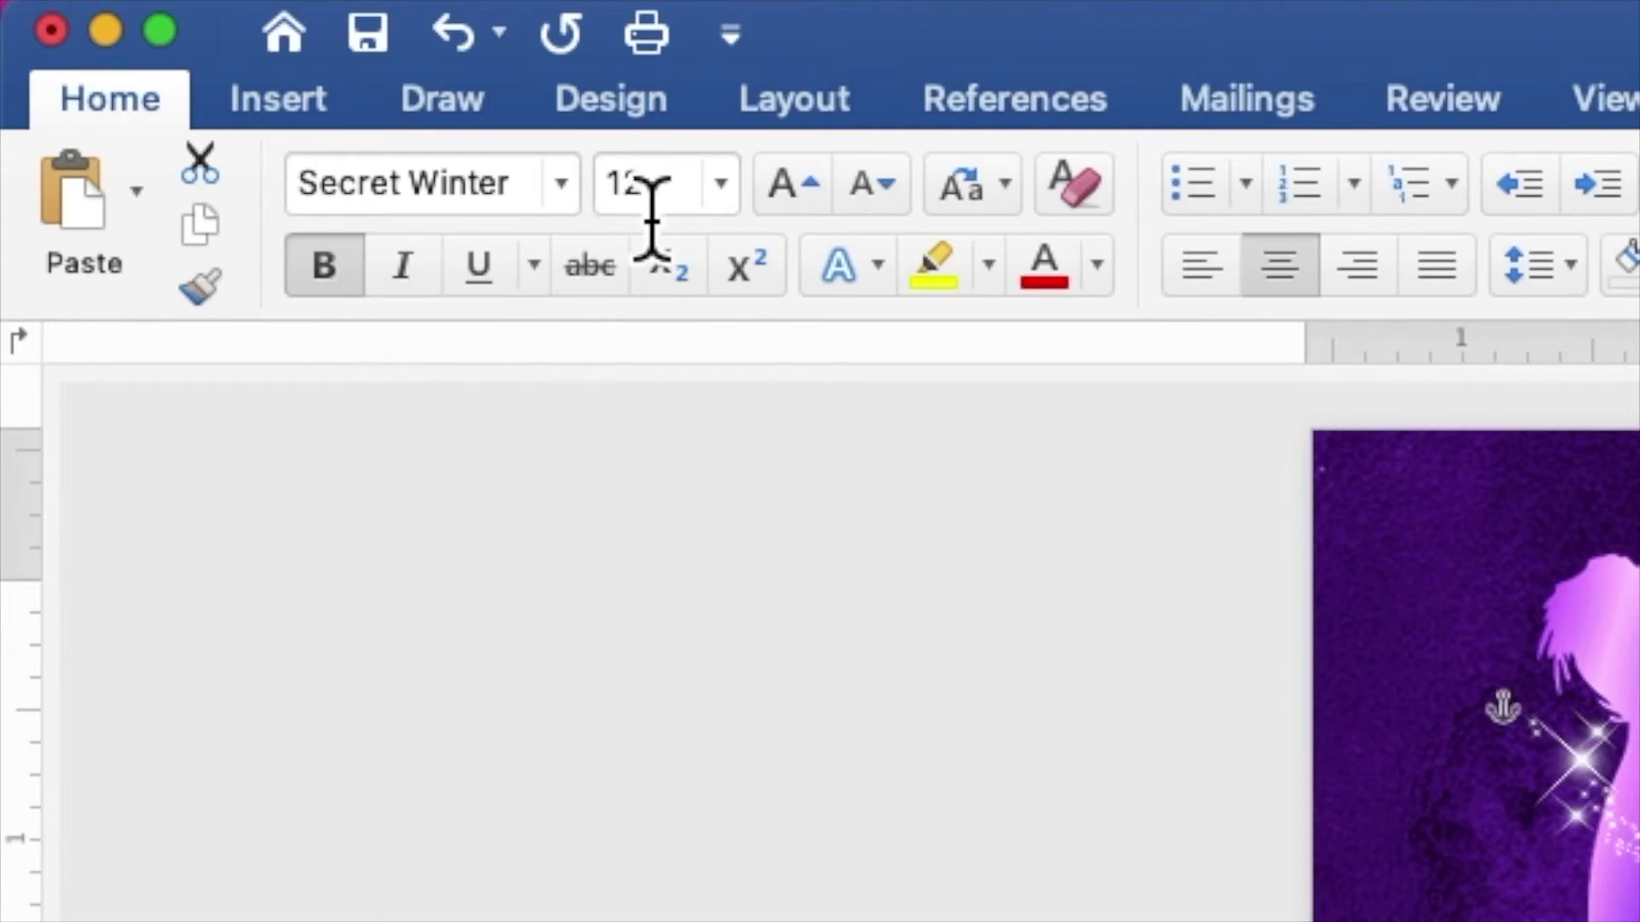
{"action": "left_click_drag", "start_coordinate": [674, 202], "coordinate": [613, 210]}
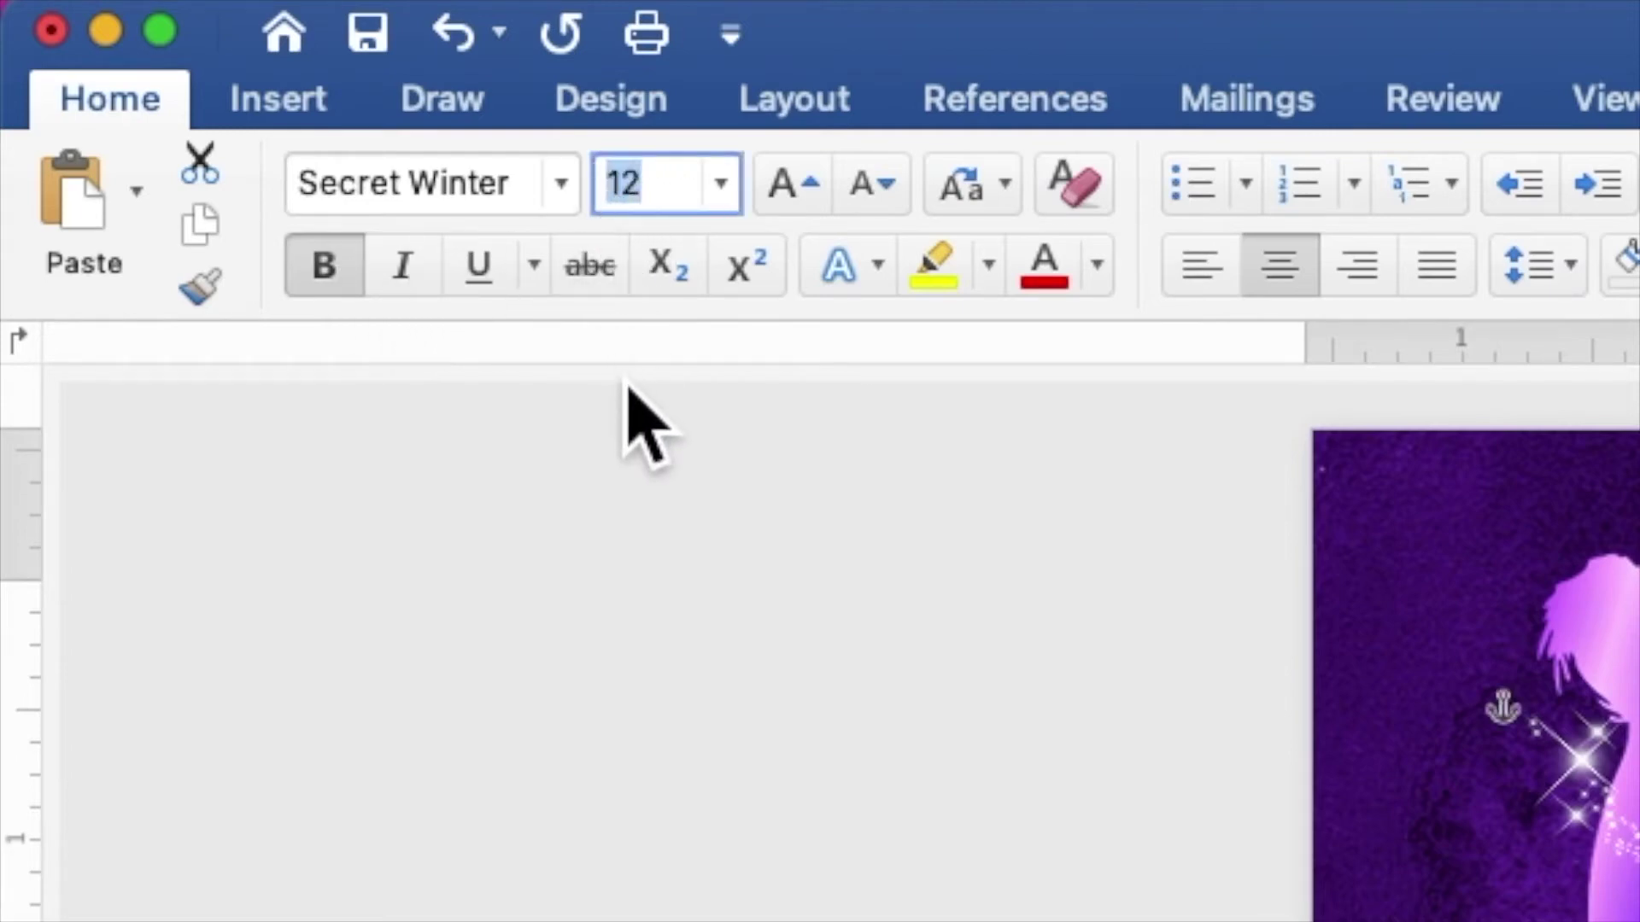
{"action": "type", "text": "70"}
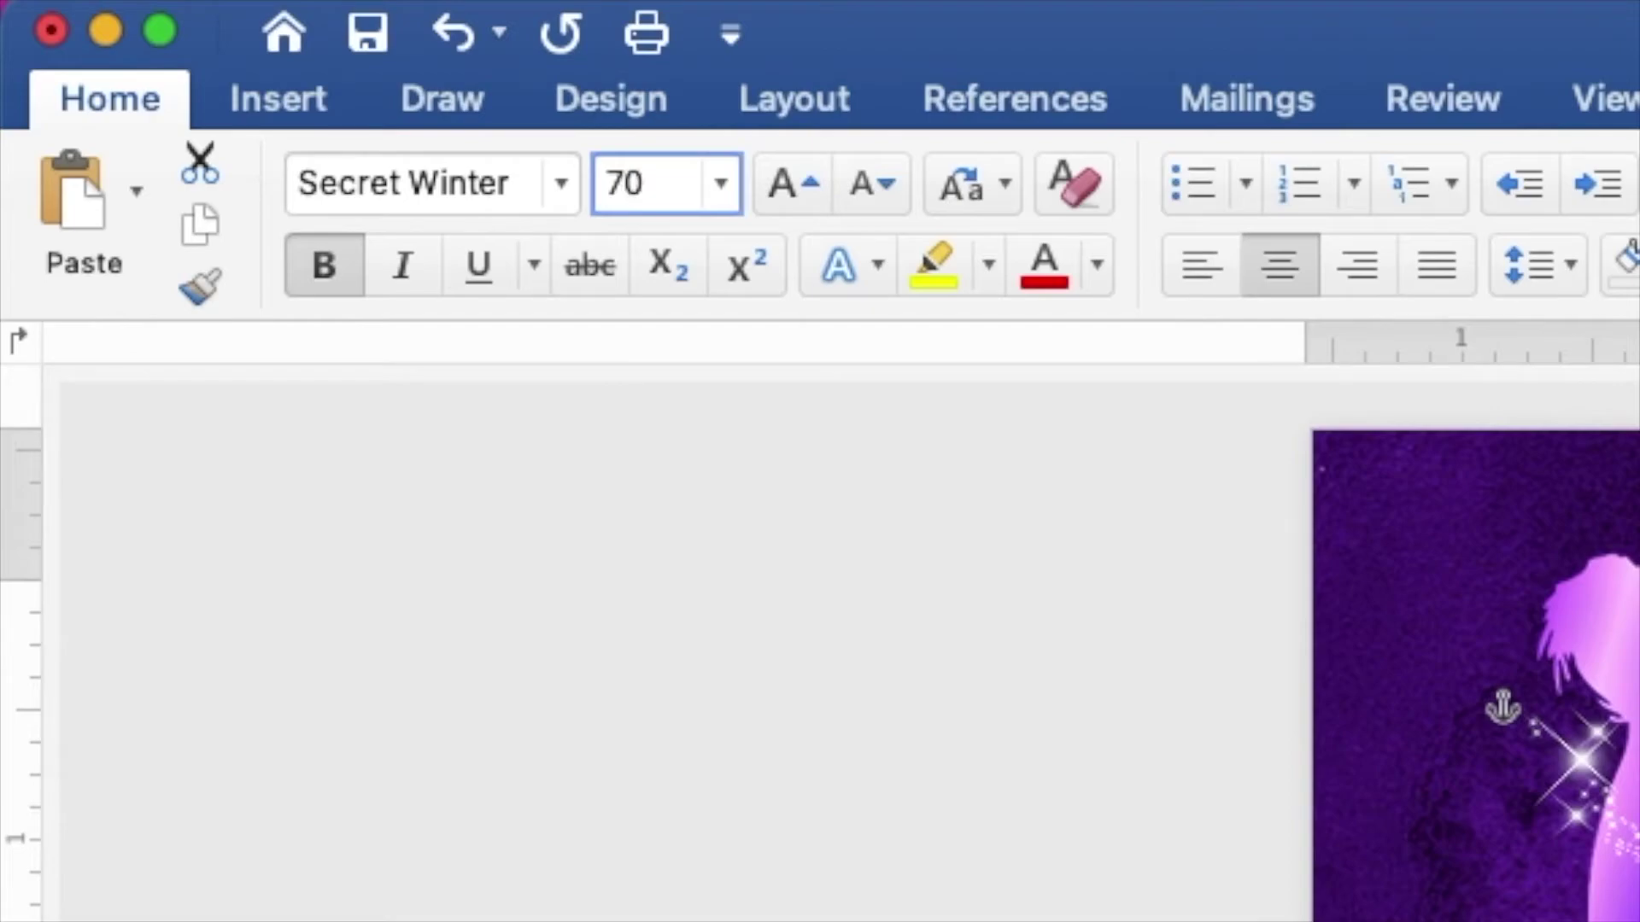
{"action": "key", "text": "Return"}
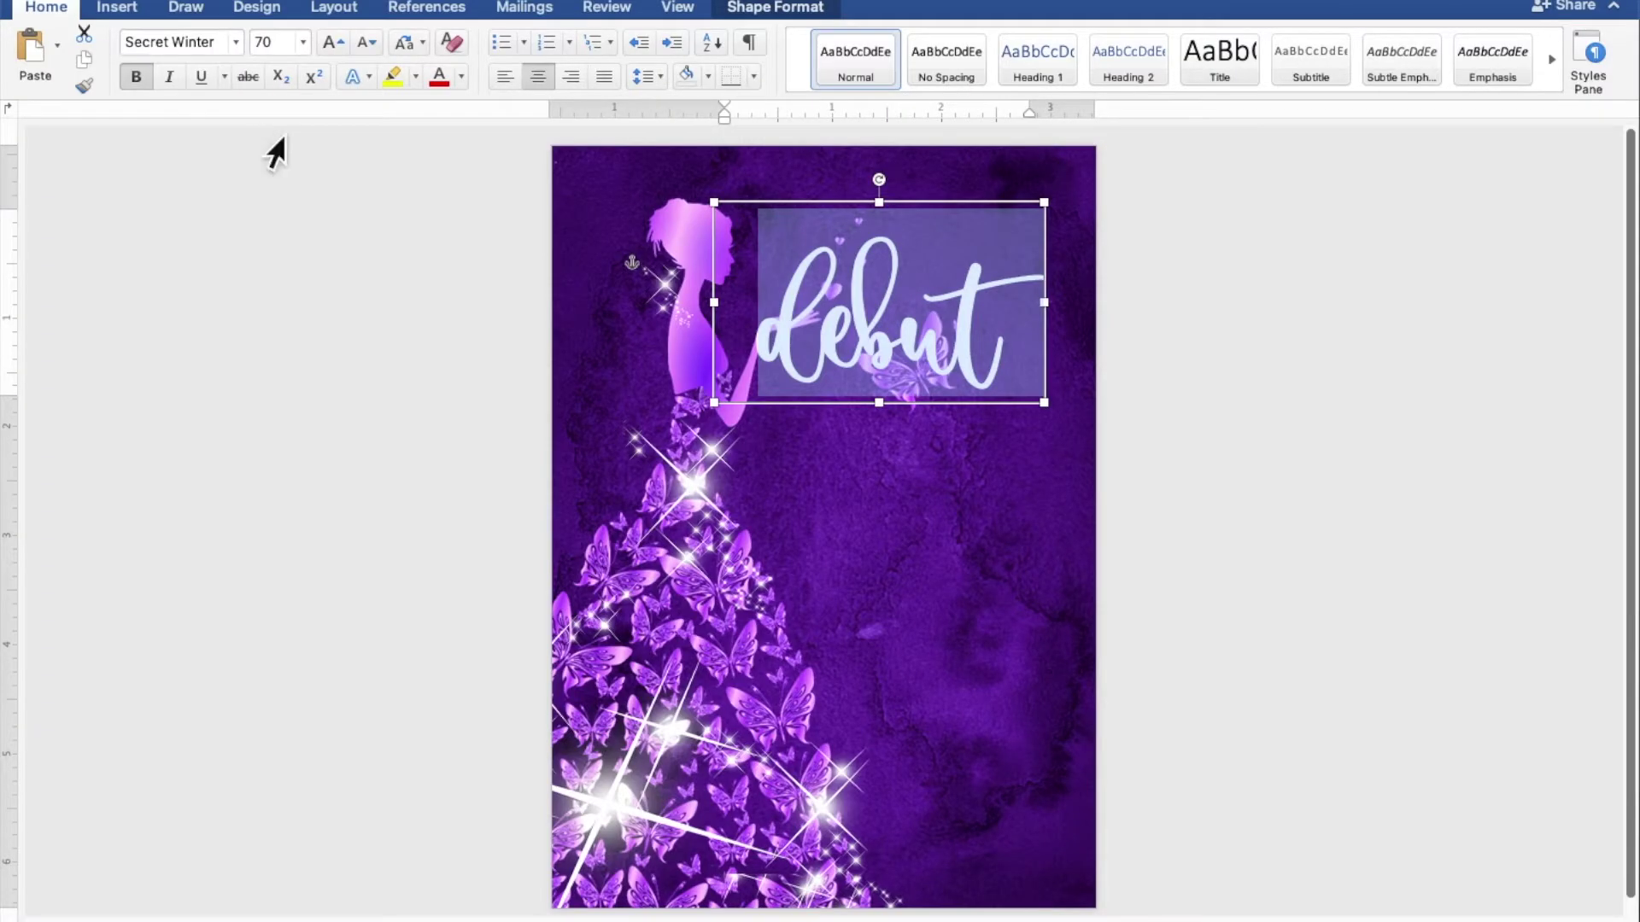
{"action": "left_click_drag", "start_coordinate": [784, 416], "coordinate": [829, 338]}
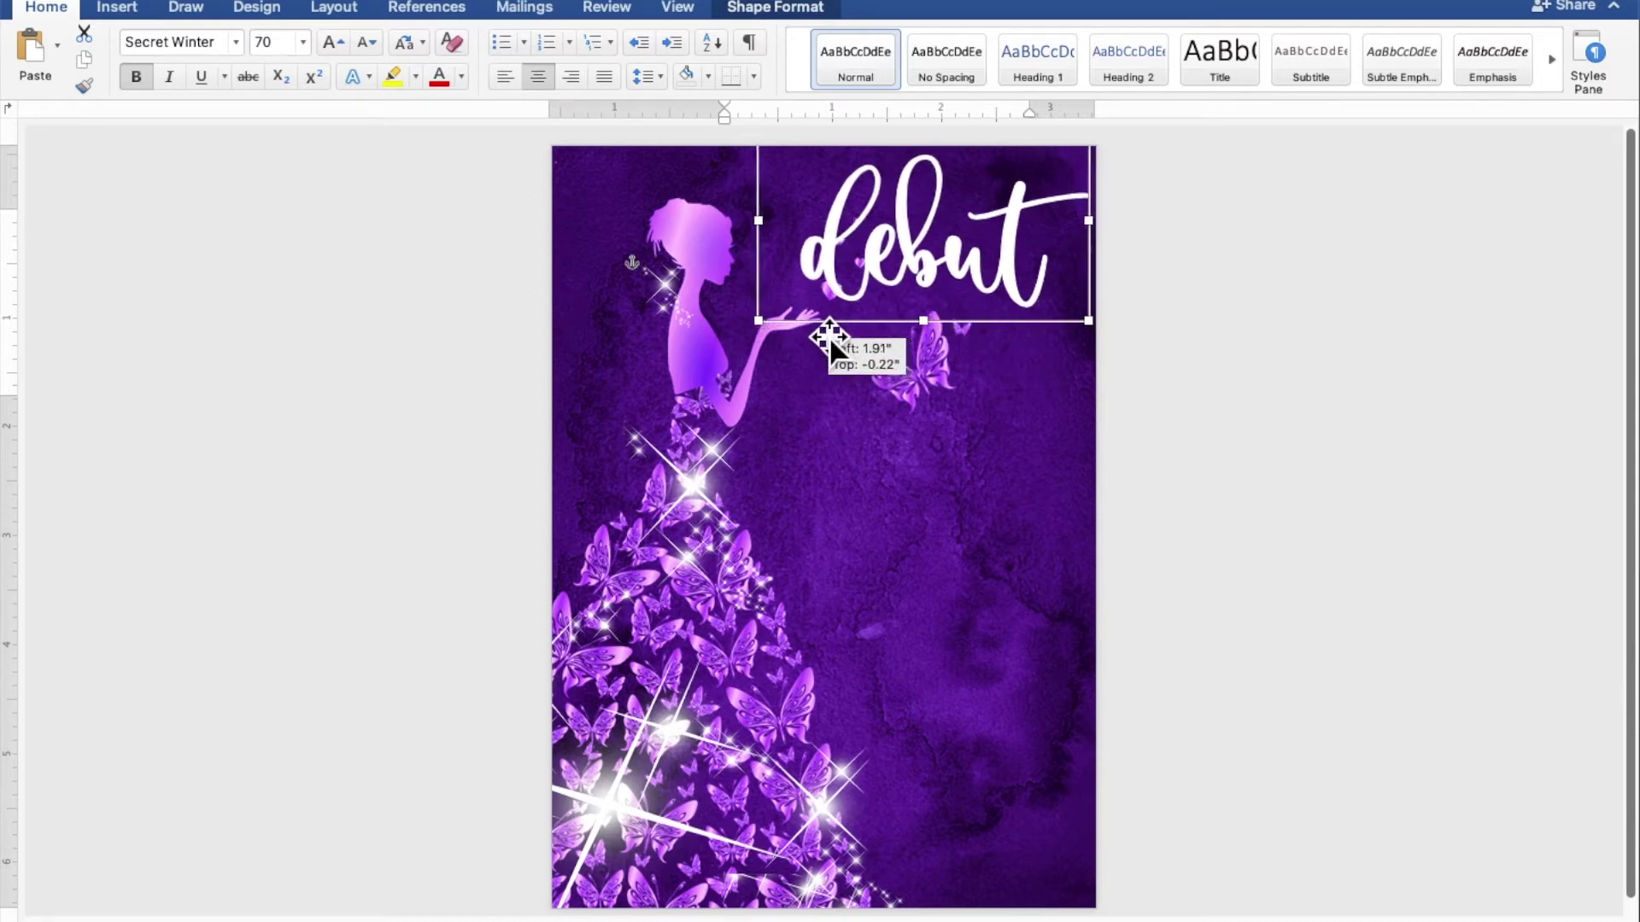
{"action": "left_click_drag", "start_coordinate": [829, 339], "coordinate": [832, 338]}
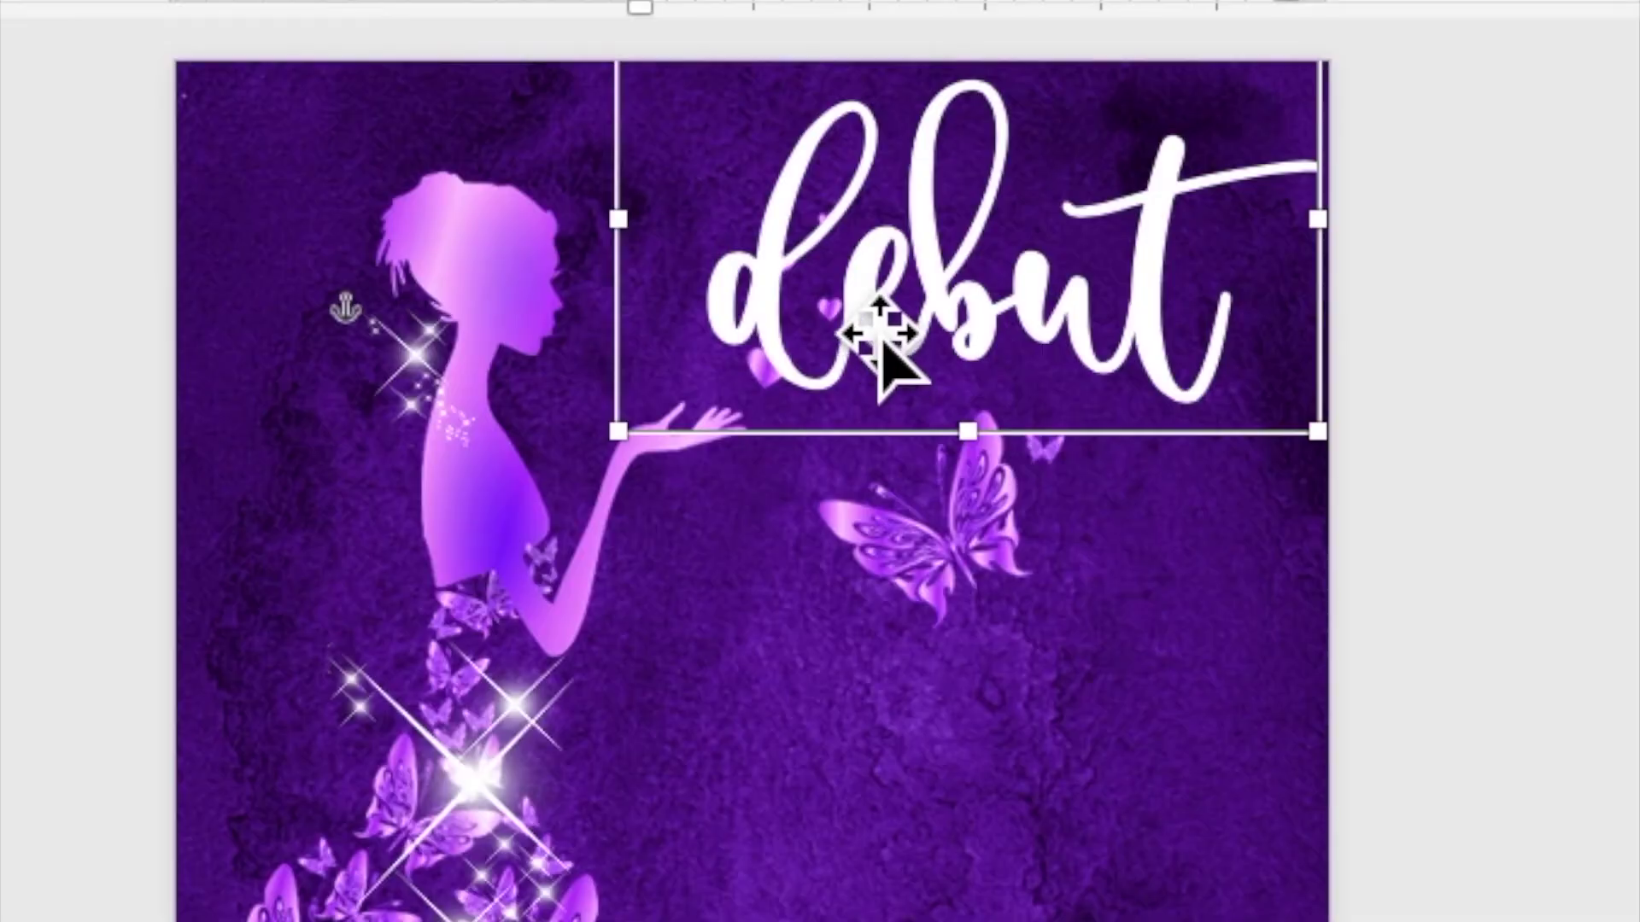
- Duplicate the 'debut' text box and move the copy down to mid-page
{"action": "right_click", "coordinate": [869, 254]}
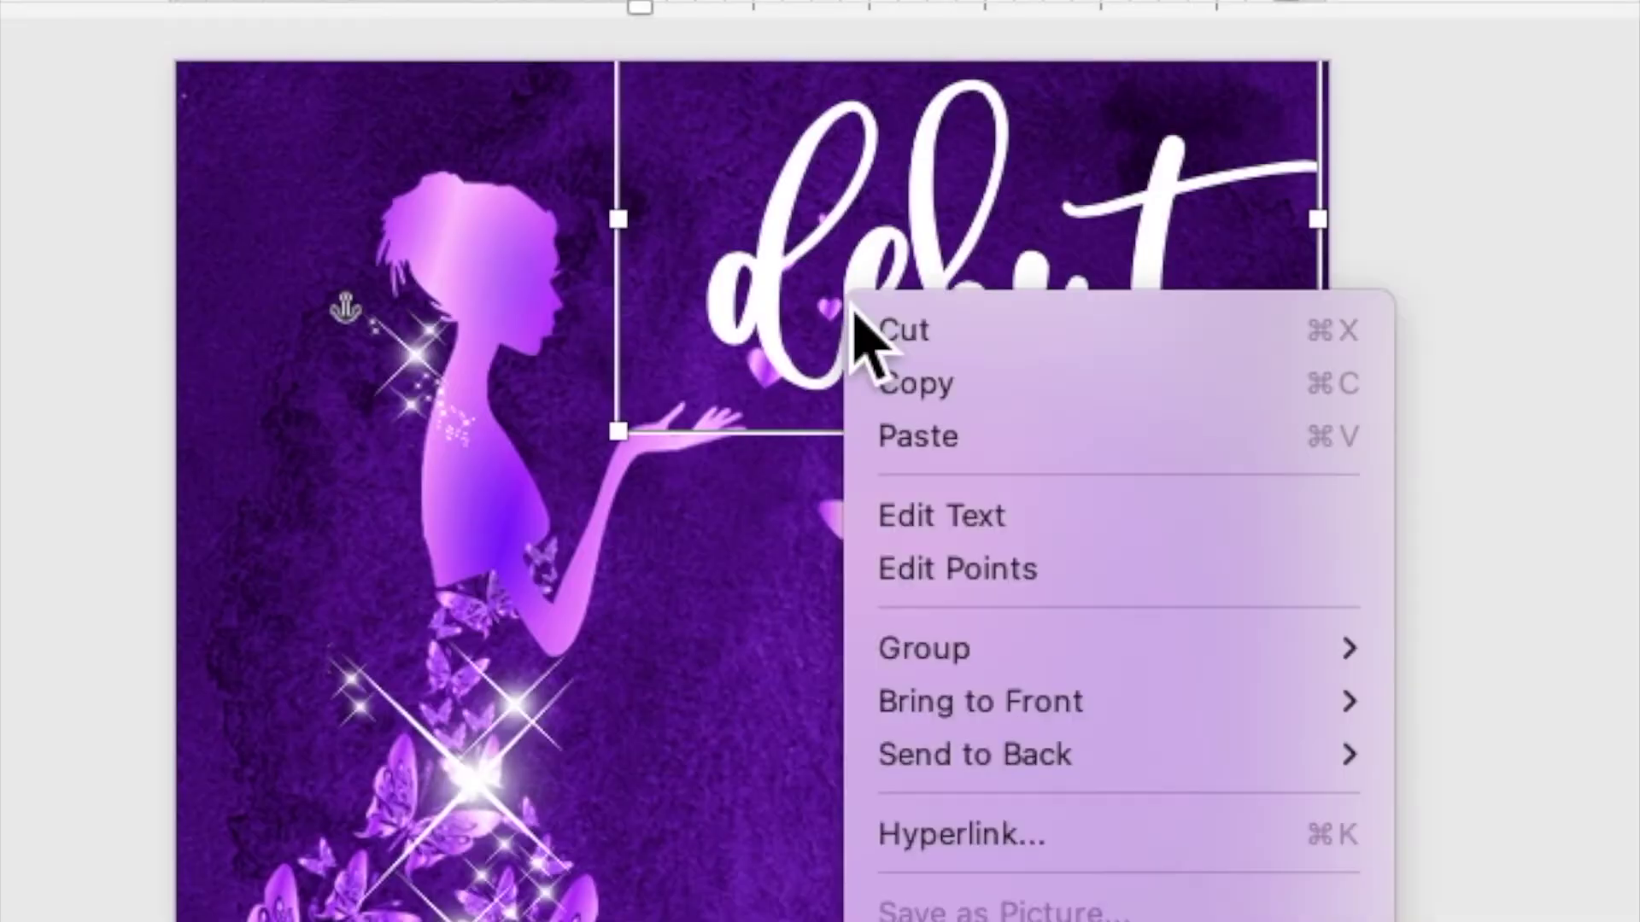
{"action": "left_click", "coordinate": [878, 391]}
{"action": "right_click", "coordinate": [879, 336]}
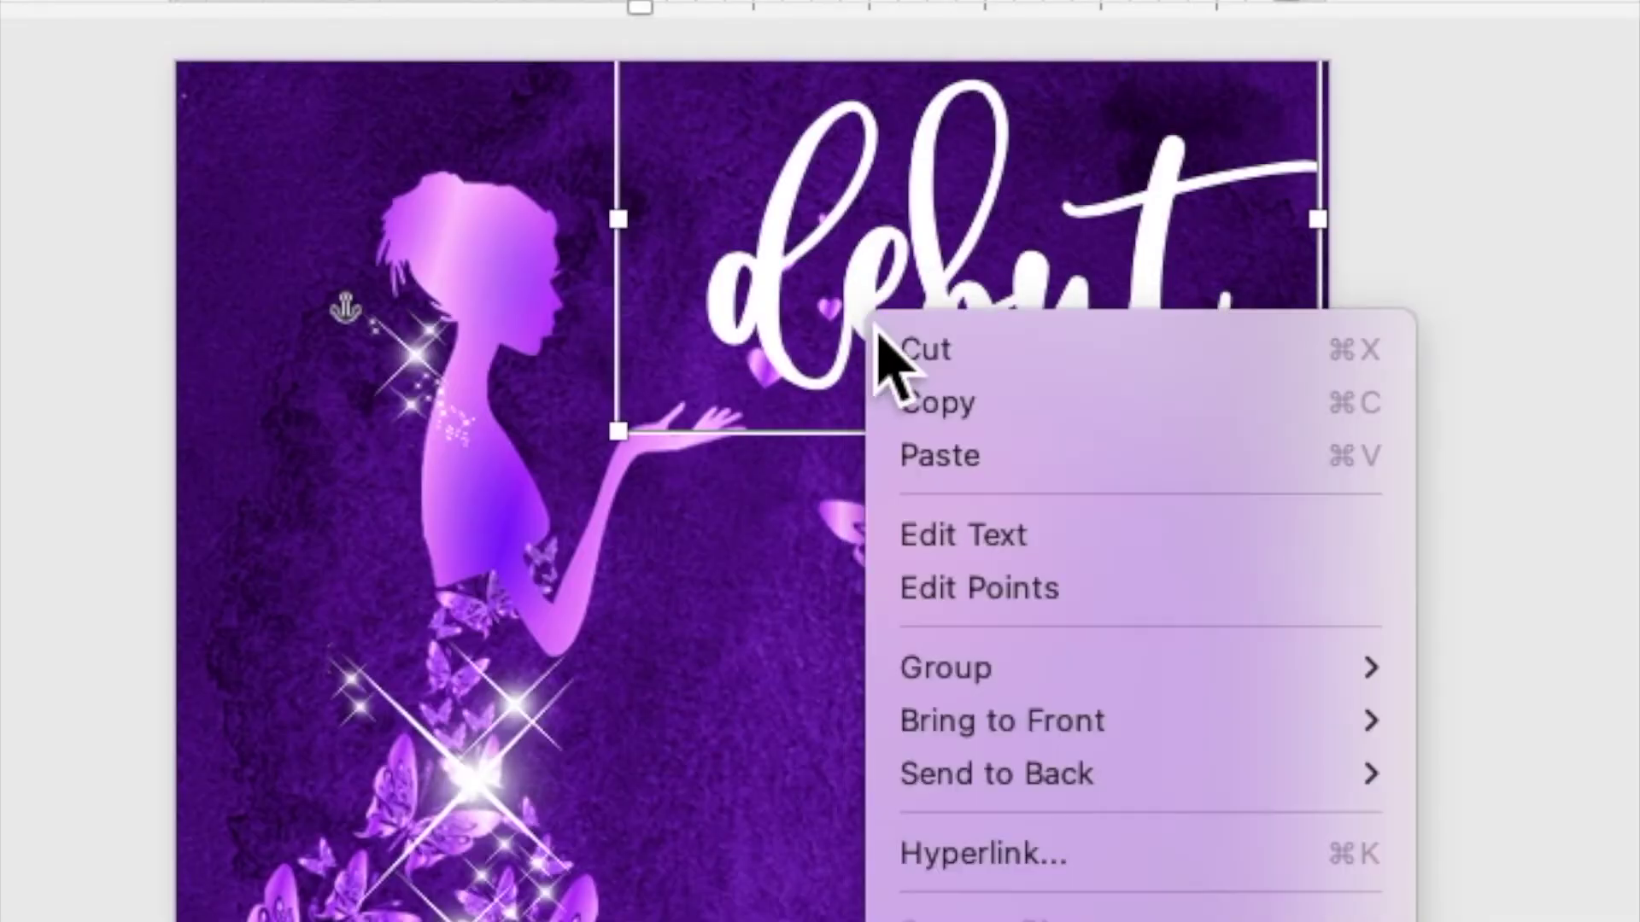
{"action": "left_click", "coordinate": [924, 455]}
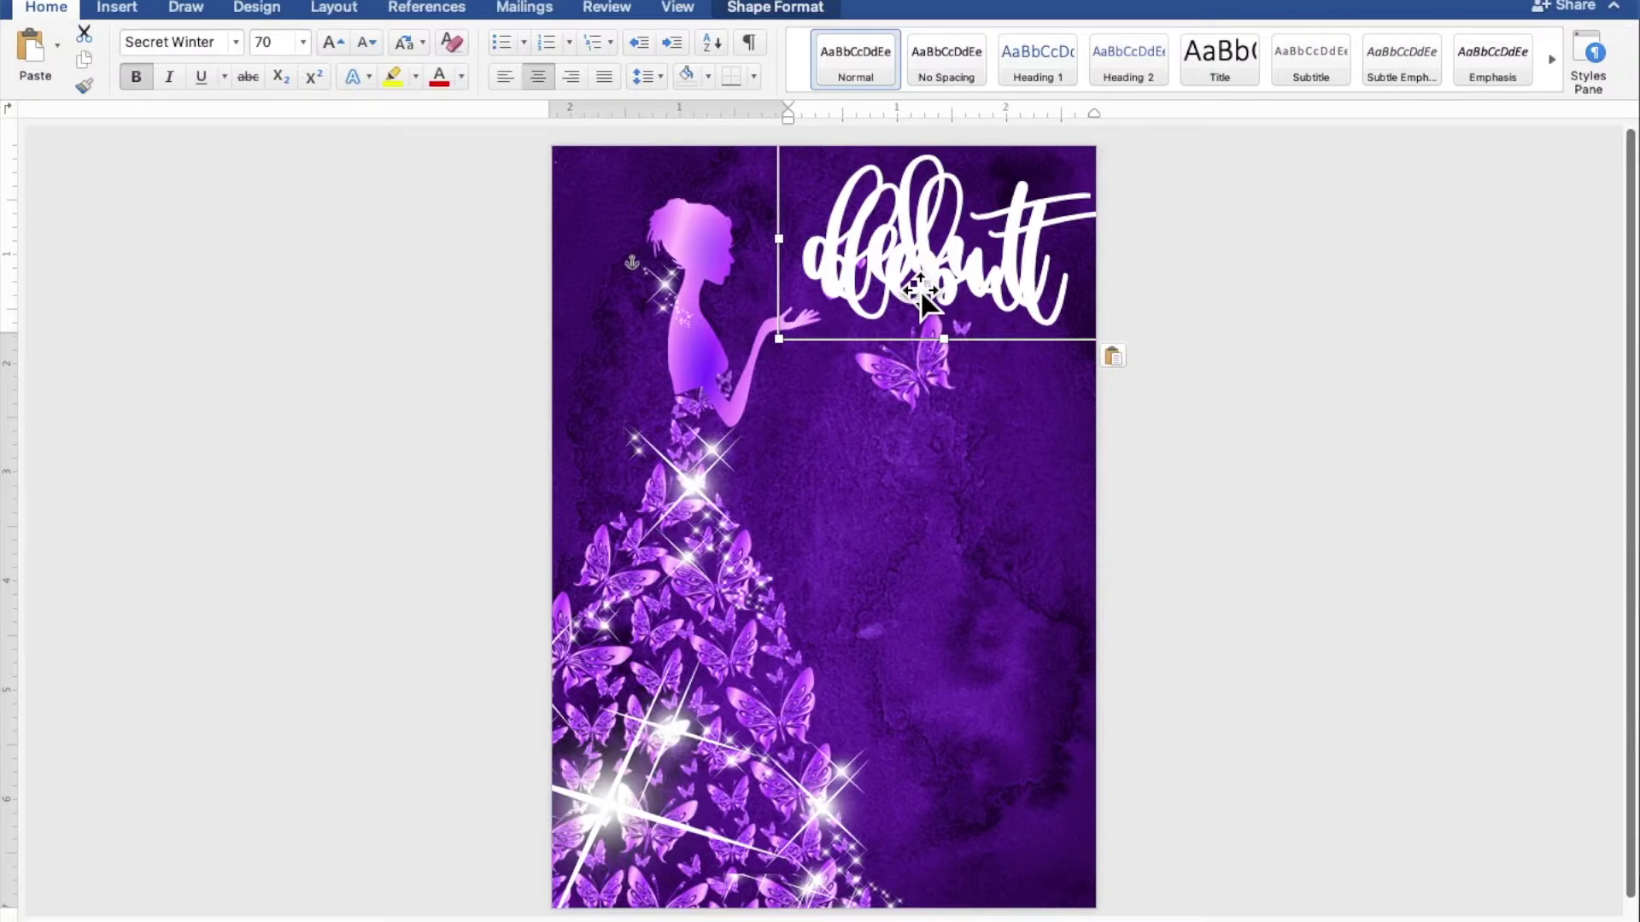
{"action": "left_click_drag", "start_coordinate": [922, 295], "coordinate": [888, 518]}
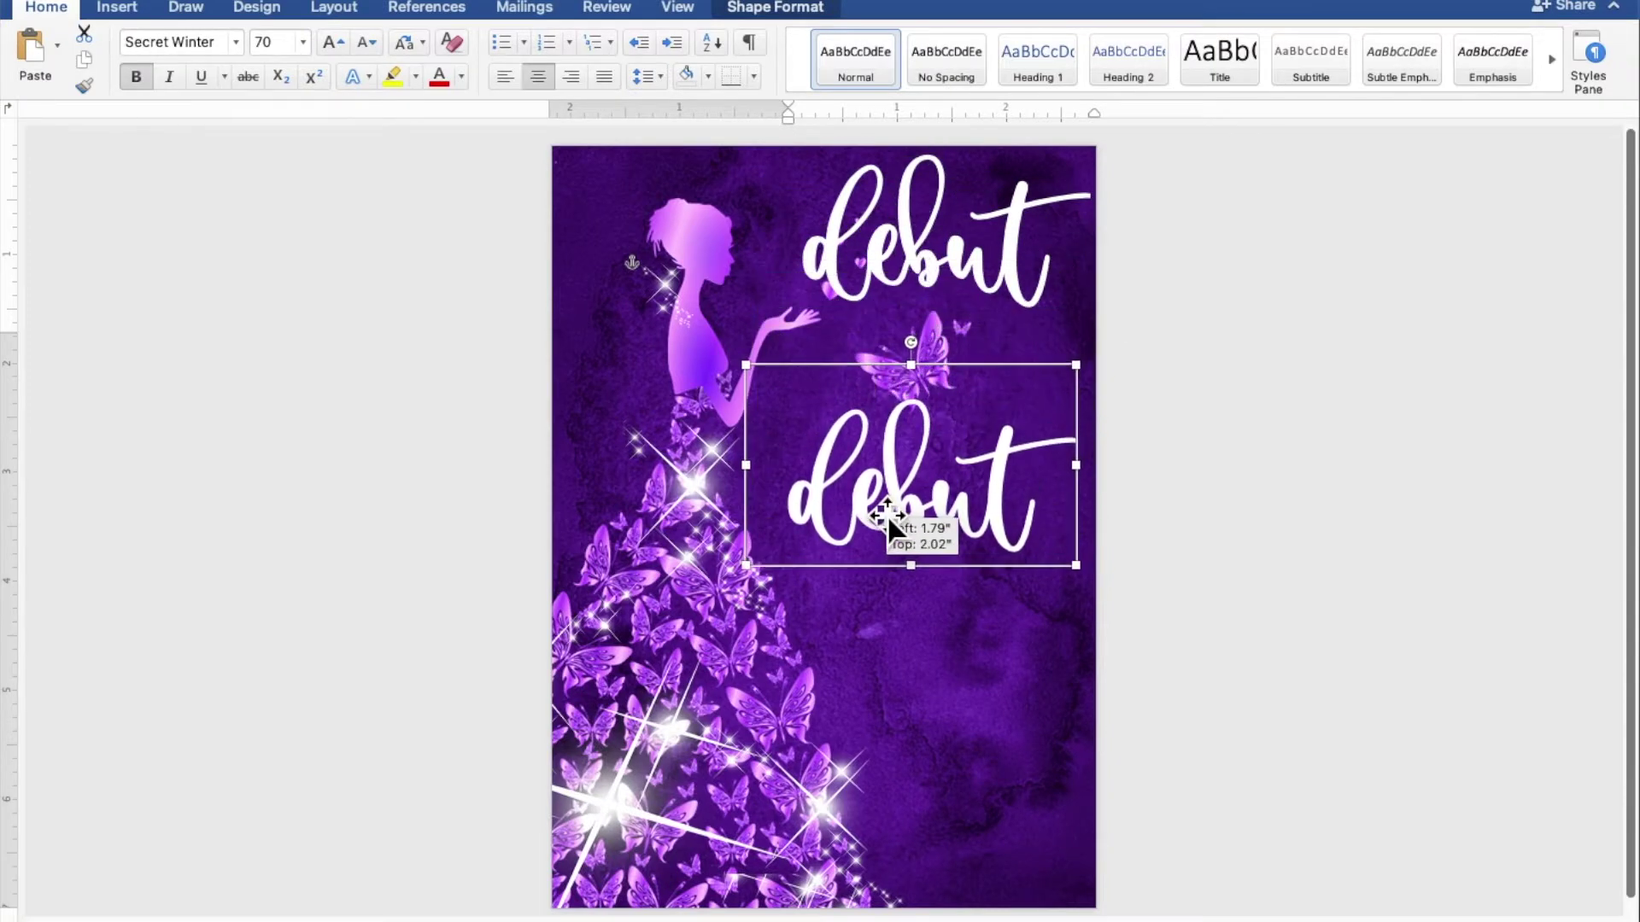
- Replace the copy's text with the celebrant's first name and enlarge the box to fit one line
{"action": "left_click_drag", "start_coordinate": [793, 516], "coordinate": [1035, 518]}
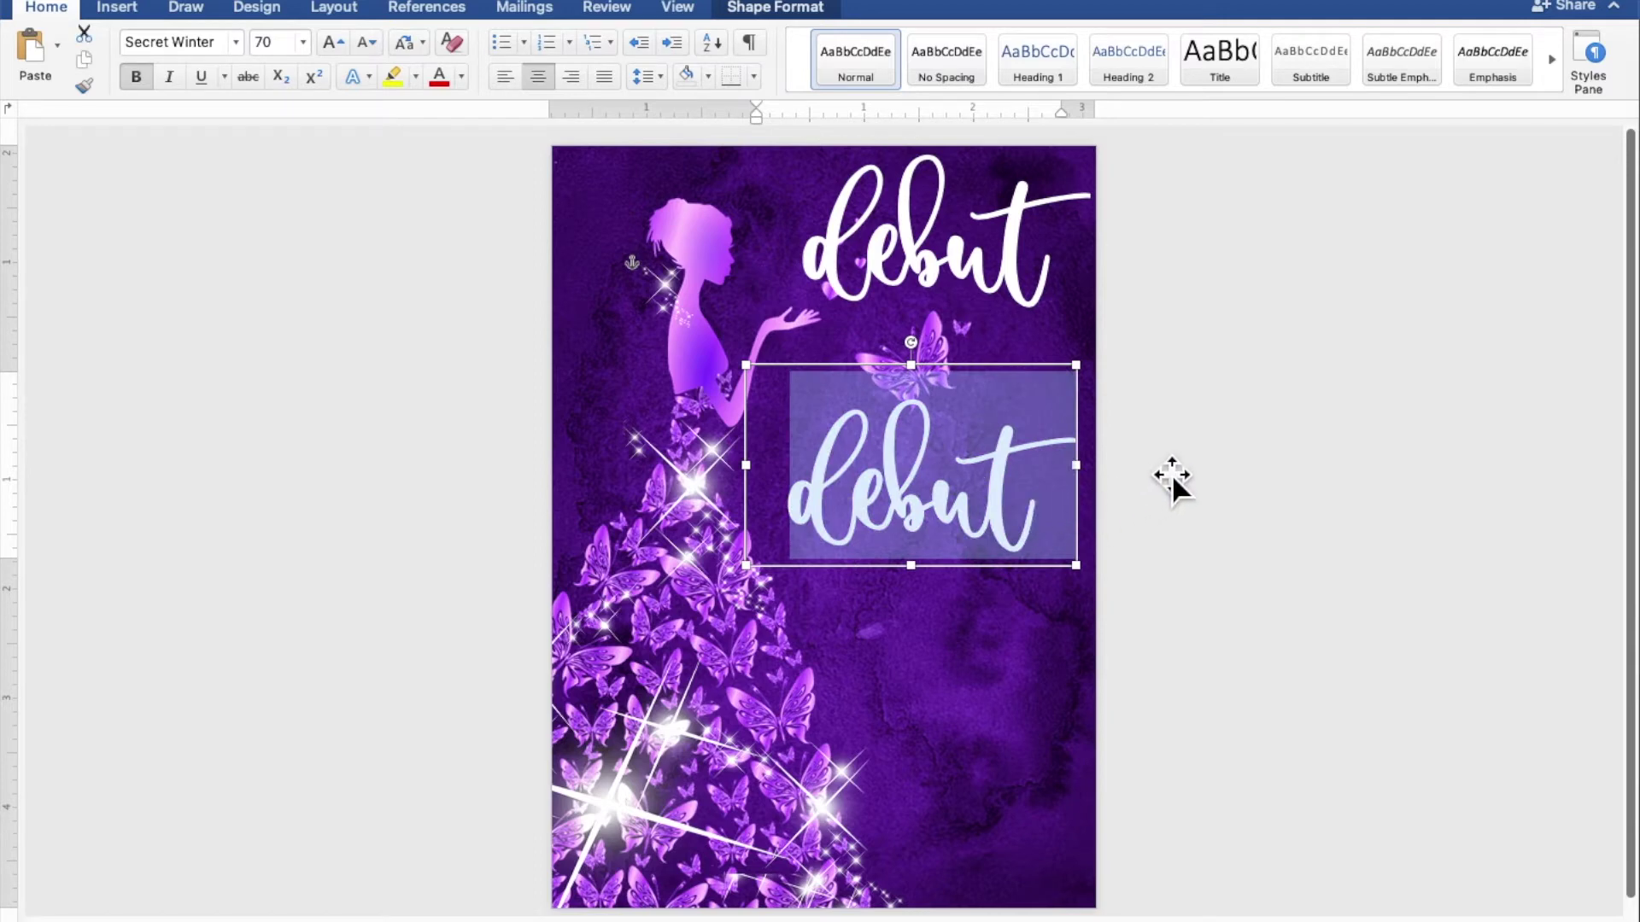
{"action": "type", "text": "Cass"}
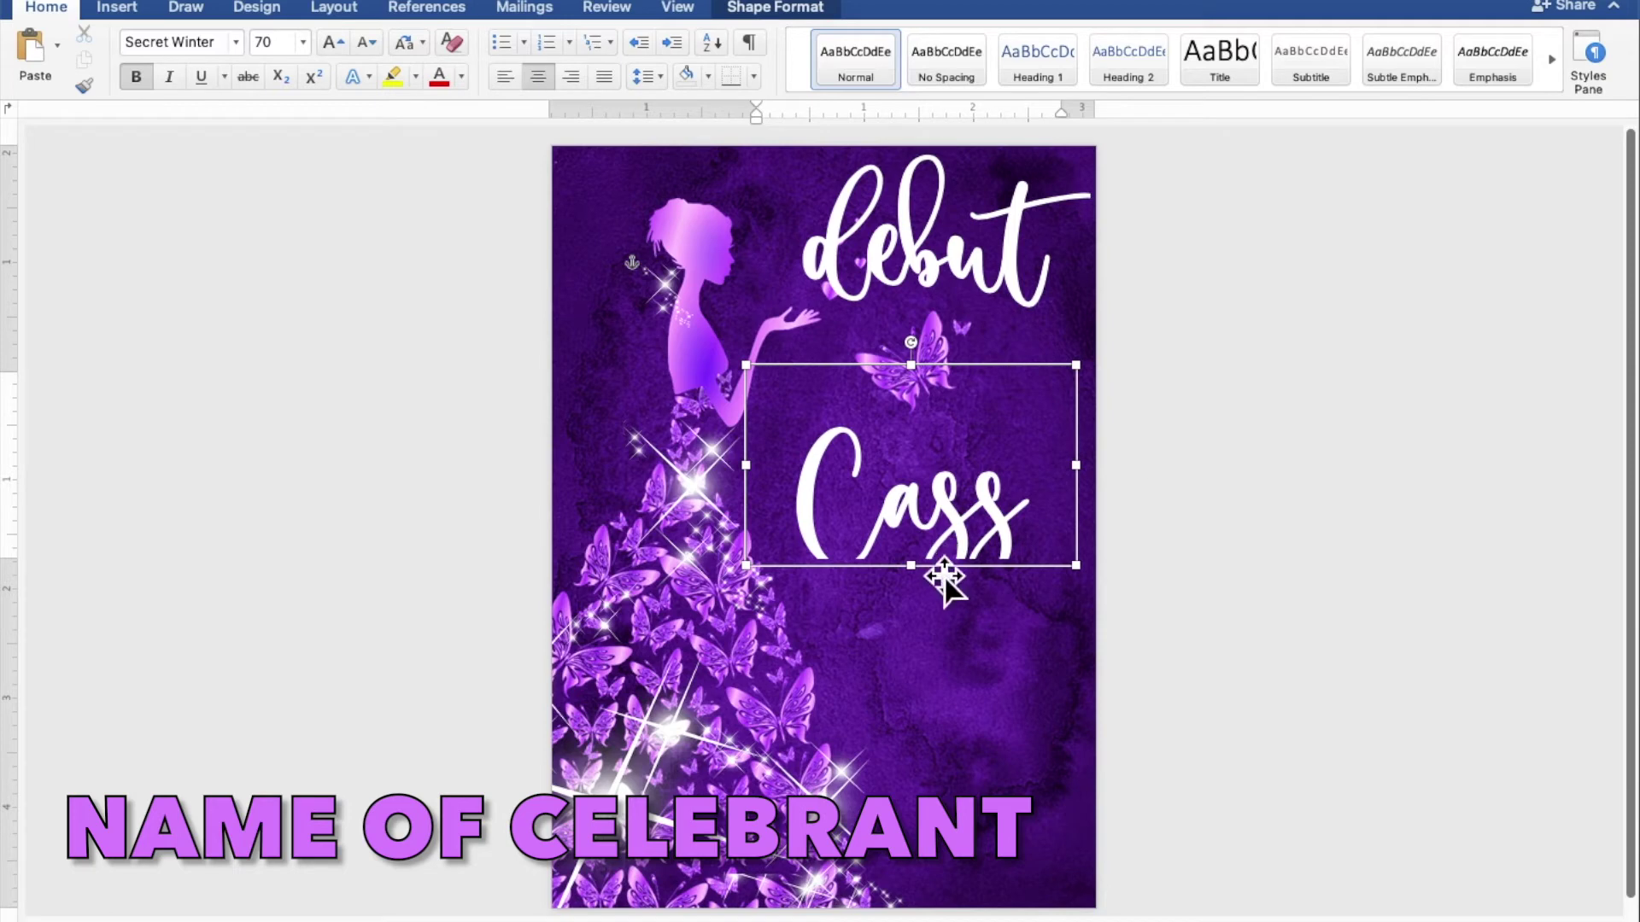
{"action": "left_click_drag", "start_coordinate": [927, 585], "coordinate": [894, 675]}
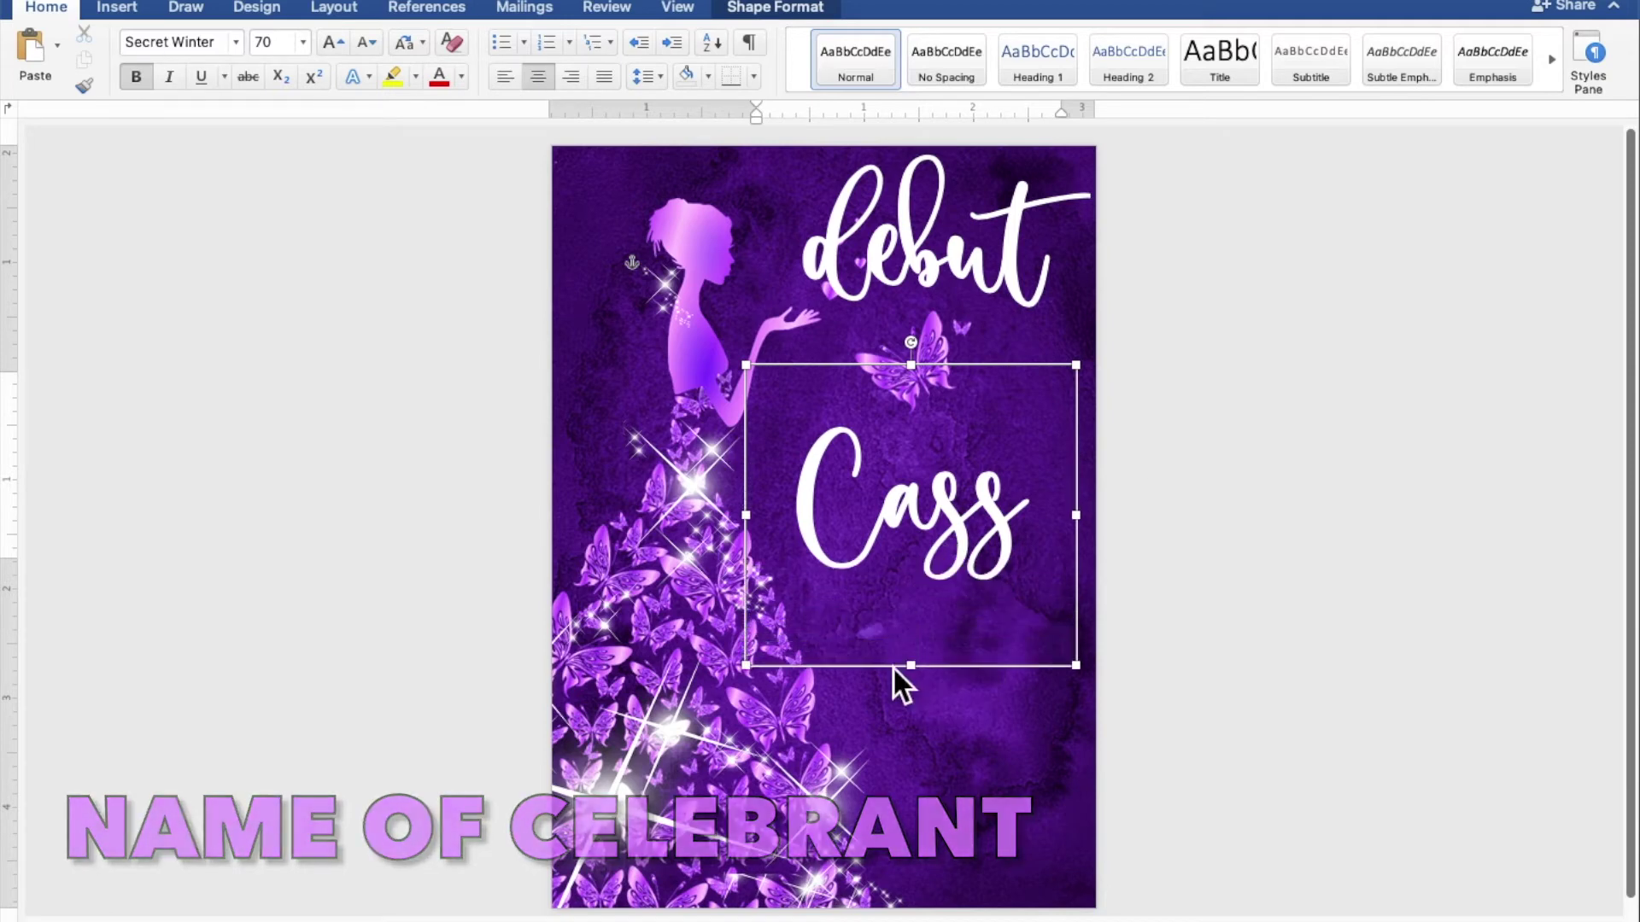
{"action": "mouse_move", "coordinate": [746, 515]}
{"action": "left_mouse_down"}
{"action": "mouse_move", "coordinate": [657, 534]}
{"action": "mouse_move", "coordinate": [1003, 533]}
{"action": "left_mouse_up"}
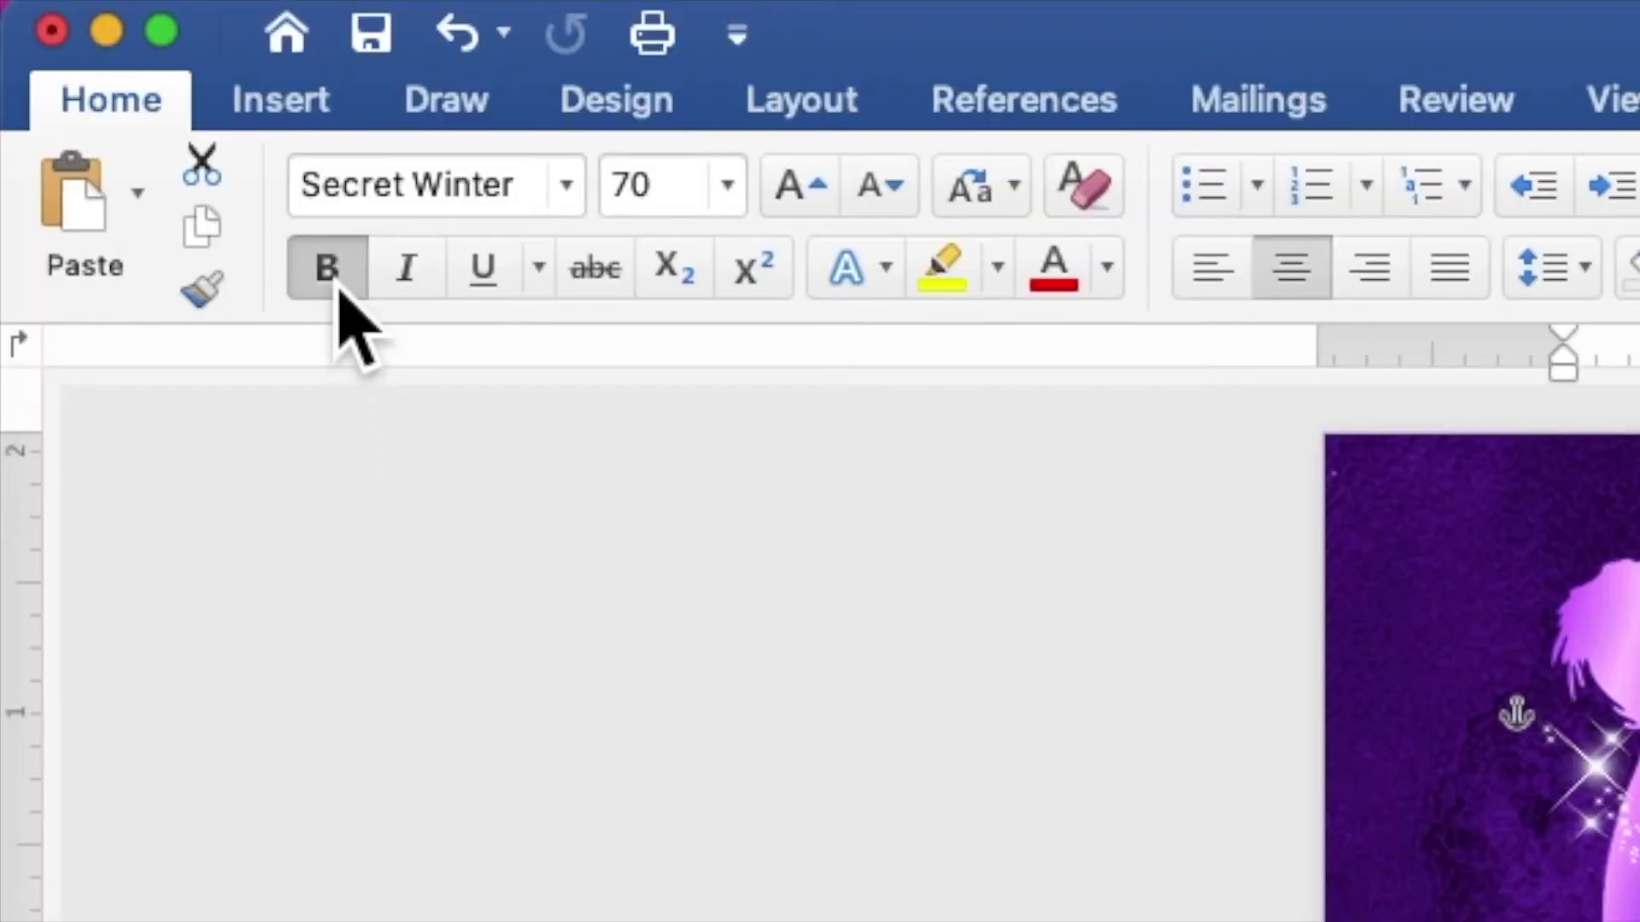
{"action": "left_click", "coordinate": [140, 81]}
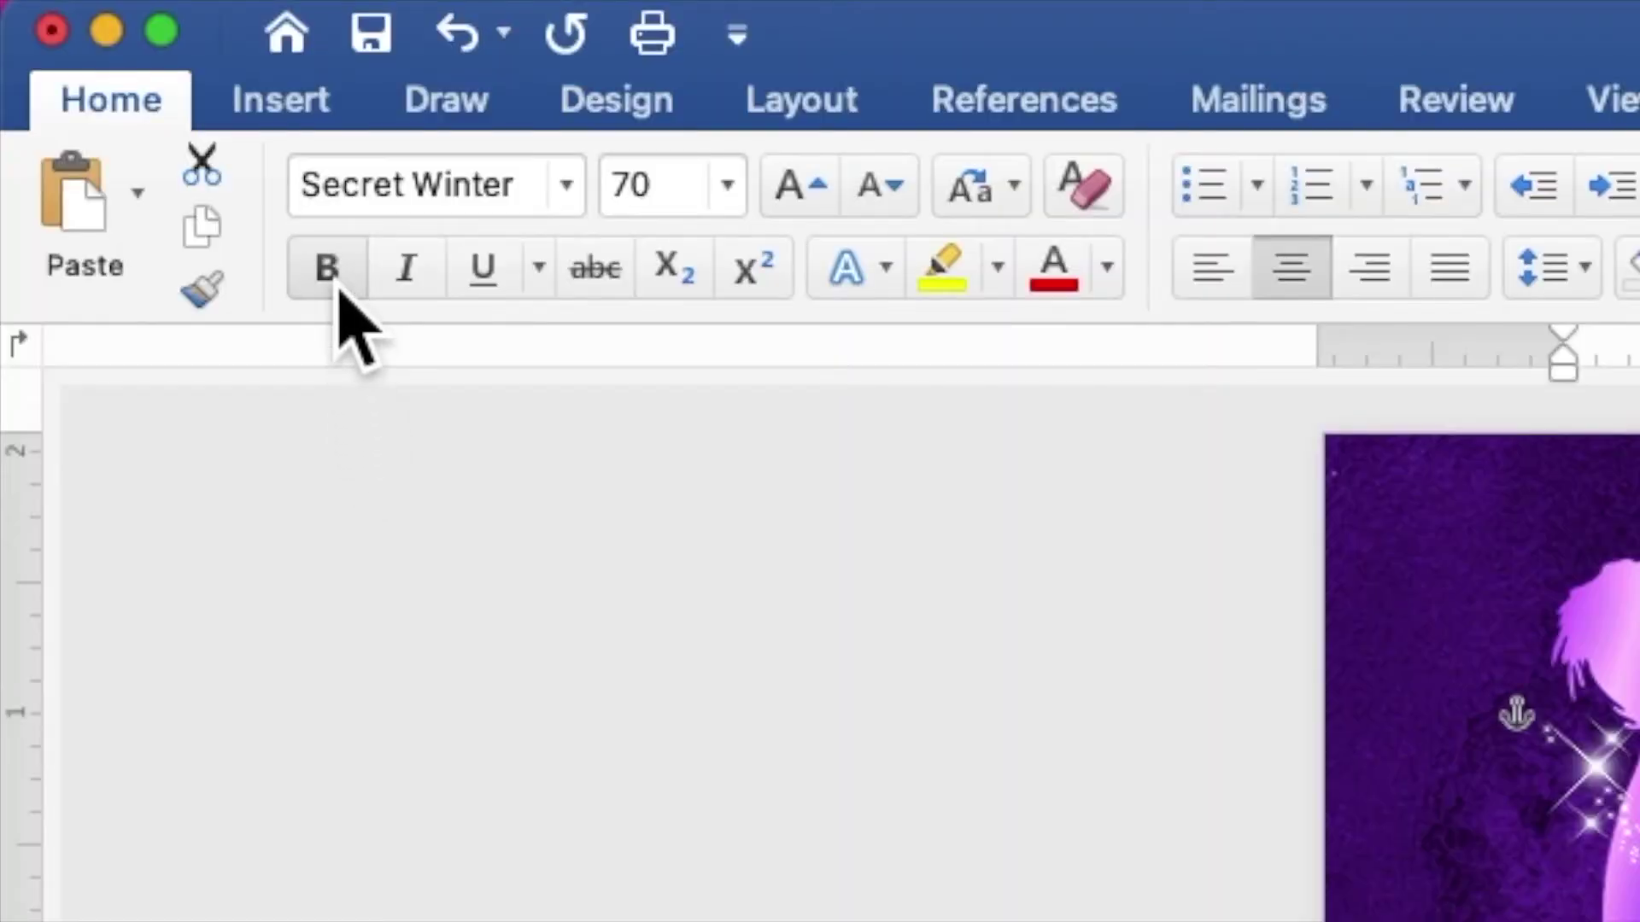
- Set the name to 40-pt Ballpark, append the celebrant's surname, and shrink its box to fit
{"action": "left_click", "coordinate": [575, 200]}
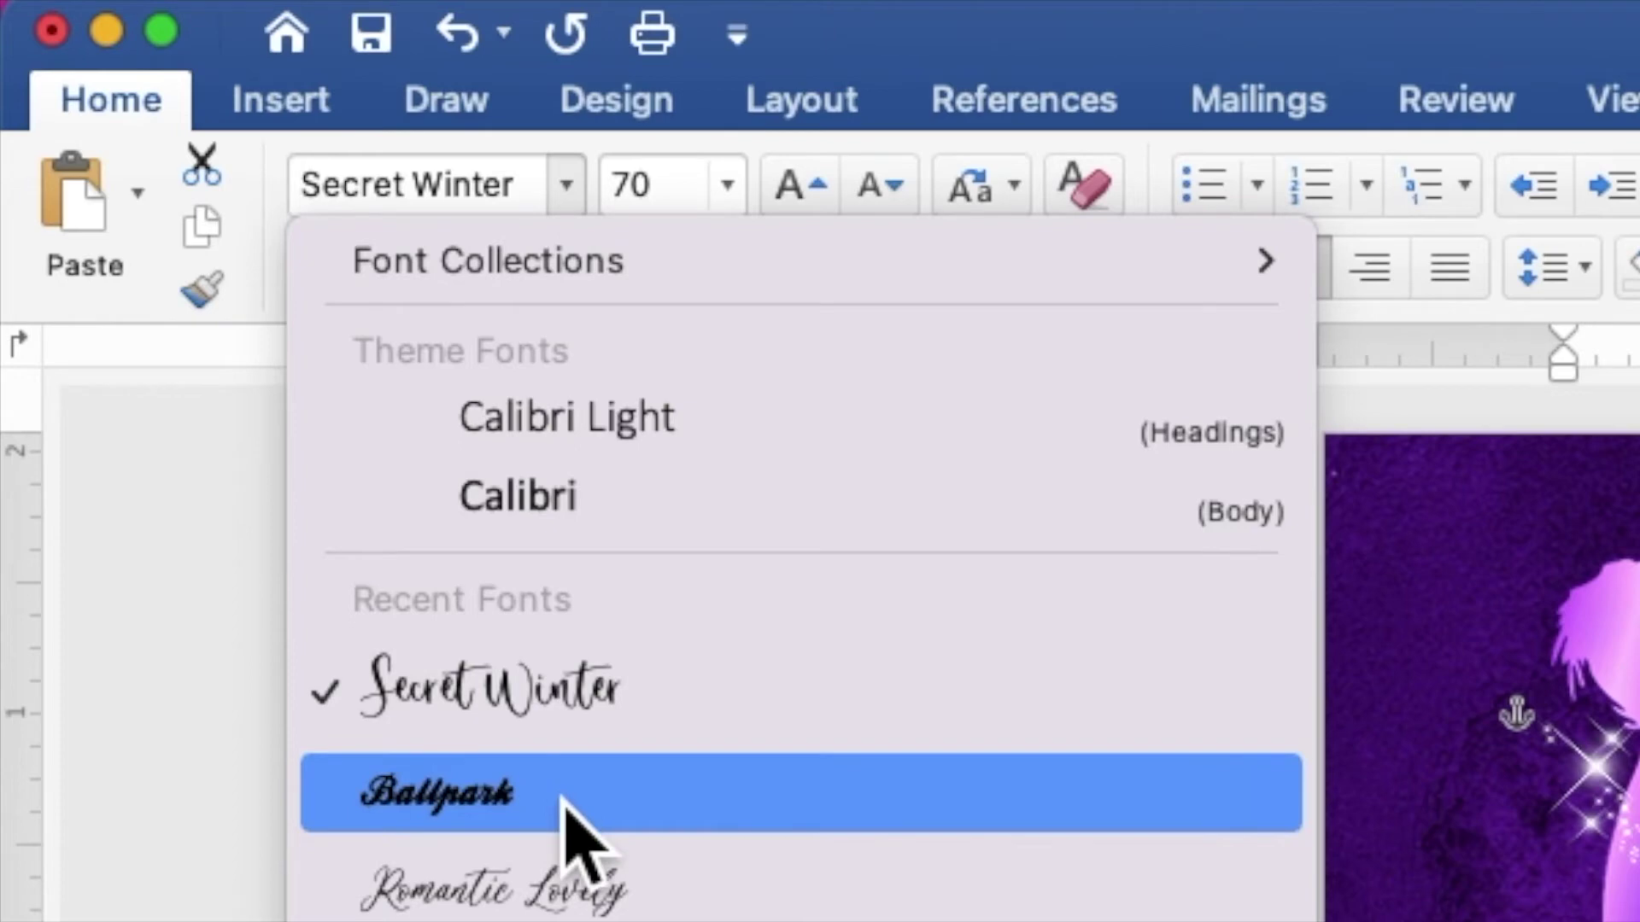
{"action": "left_click", "coordinate": [564, 799]}
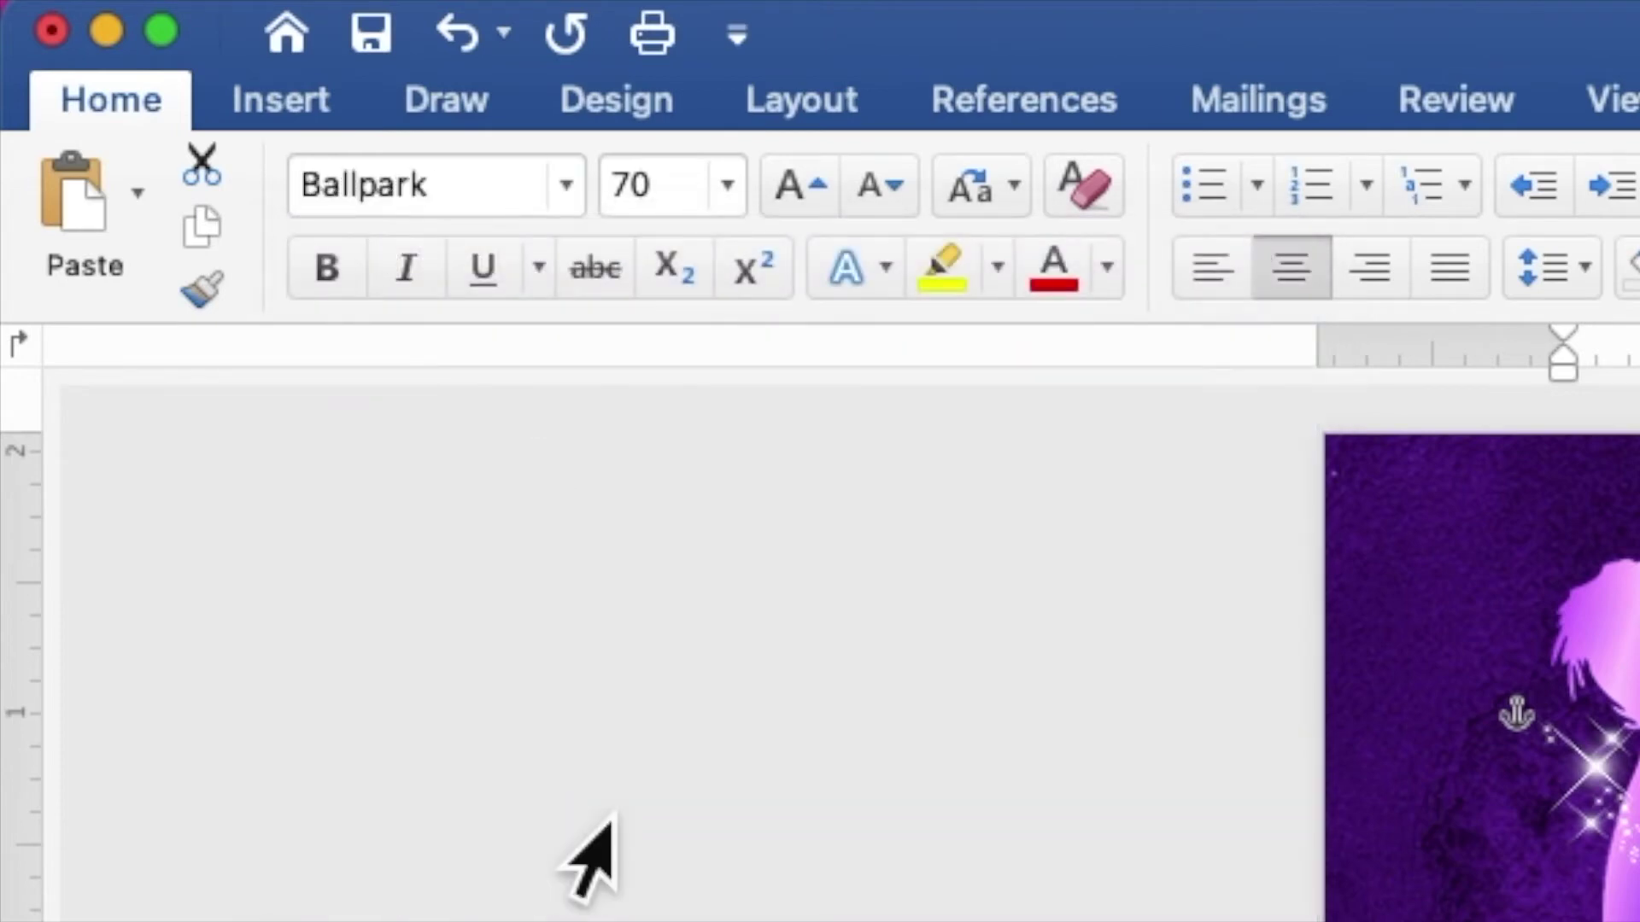
{"action": "left_click", "coordinate": [670, 184]}
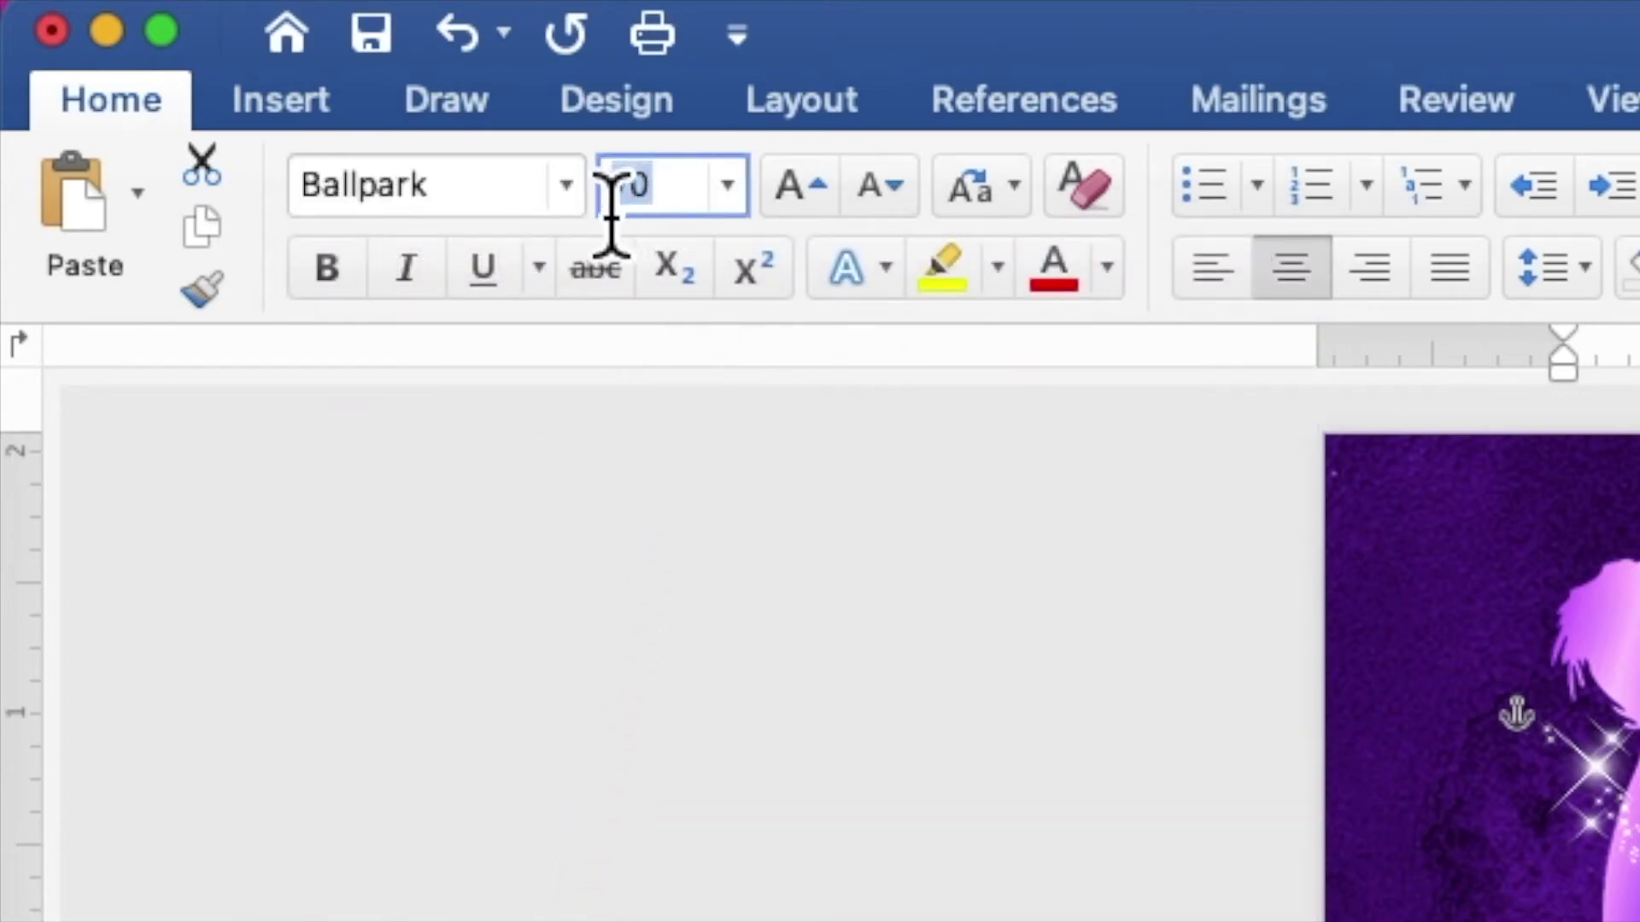
{"action": "type", "text": "40"}
{"action": "key", "text": "Return"}
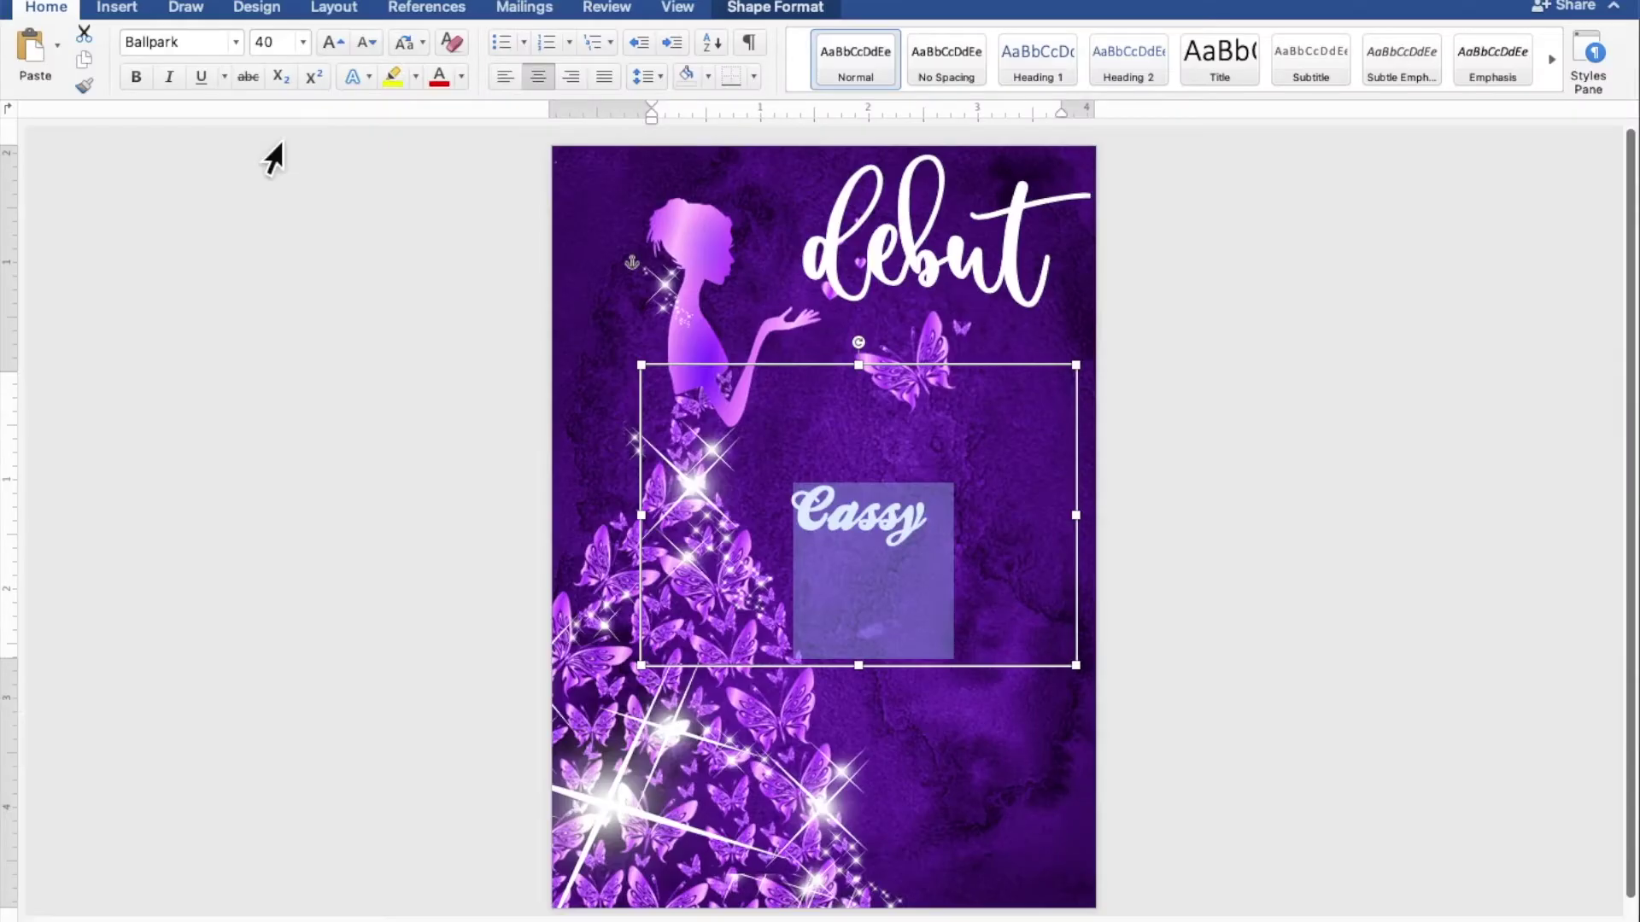
{"action": "left_click", "coordinate": [1006, 532]}
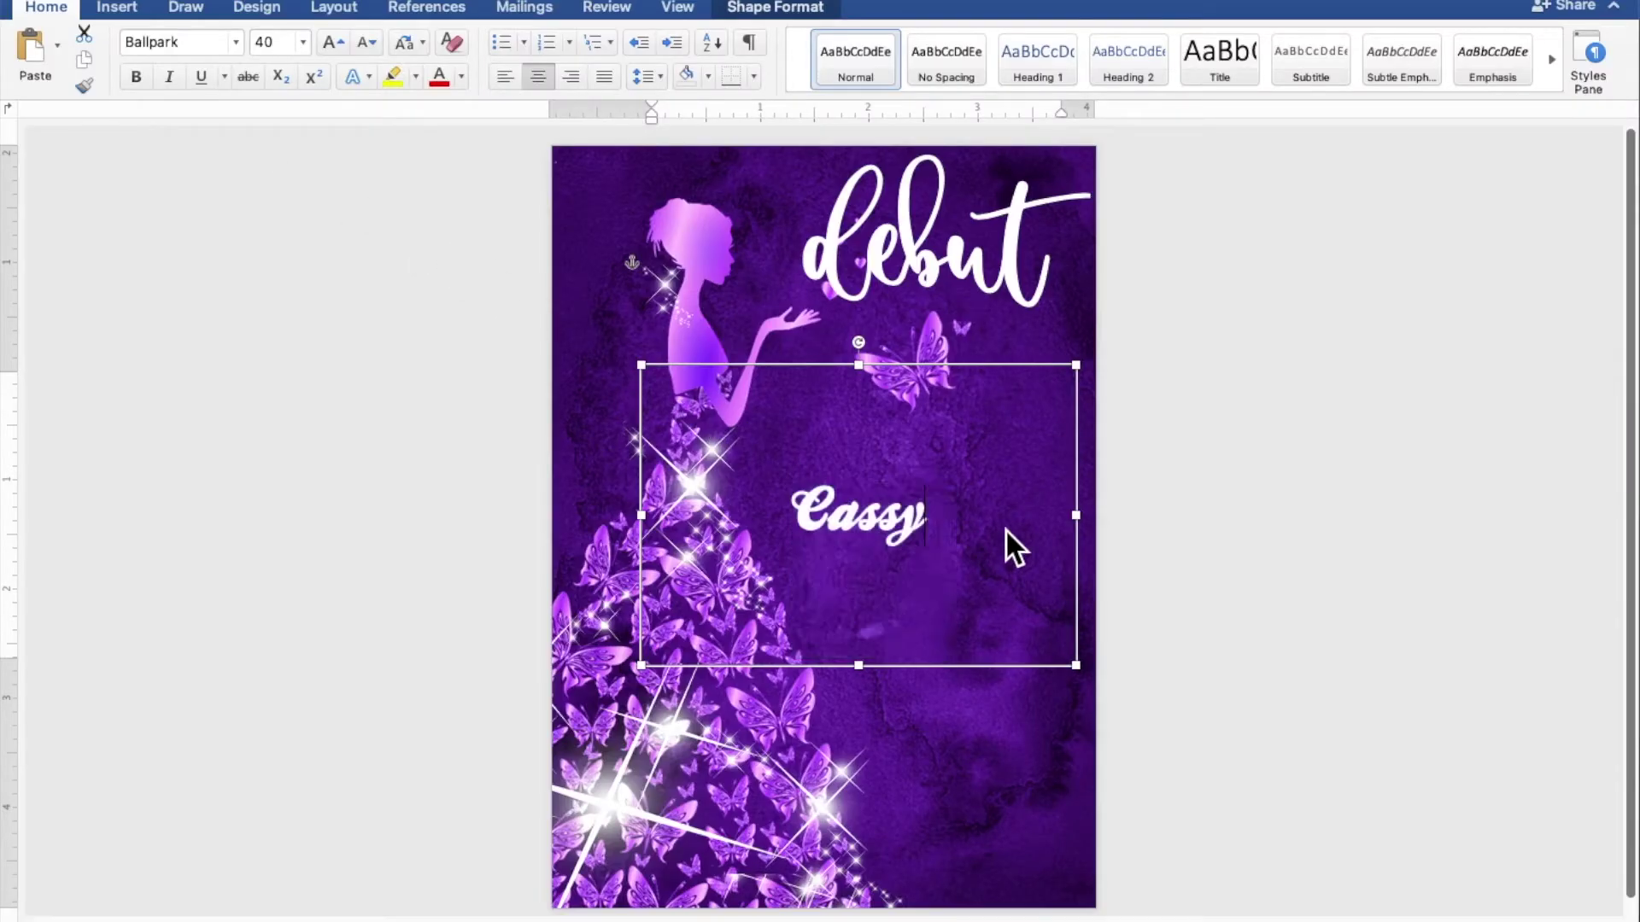
{"action": "type", "text": "Soriano"}
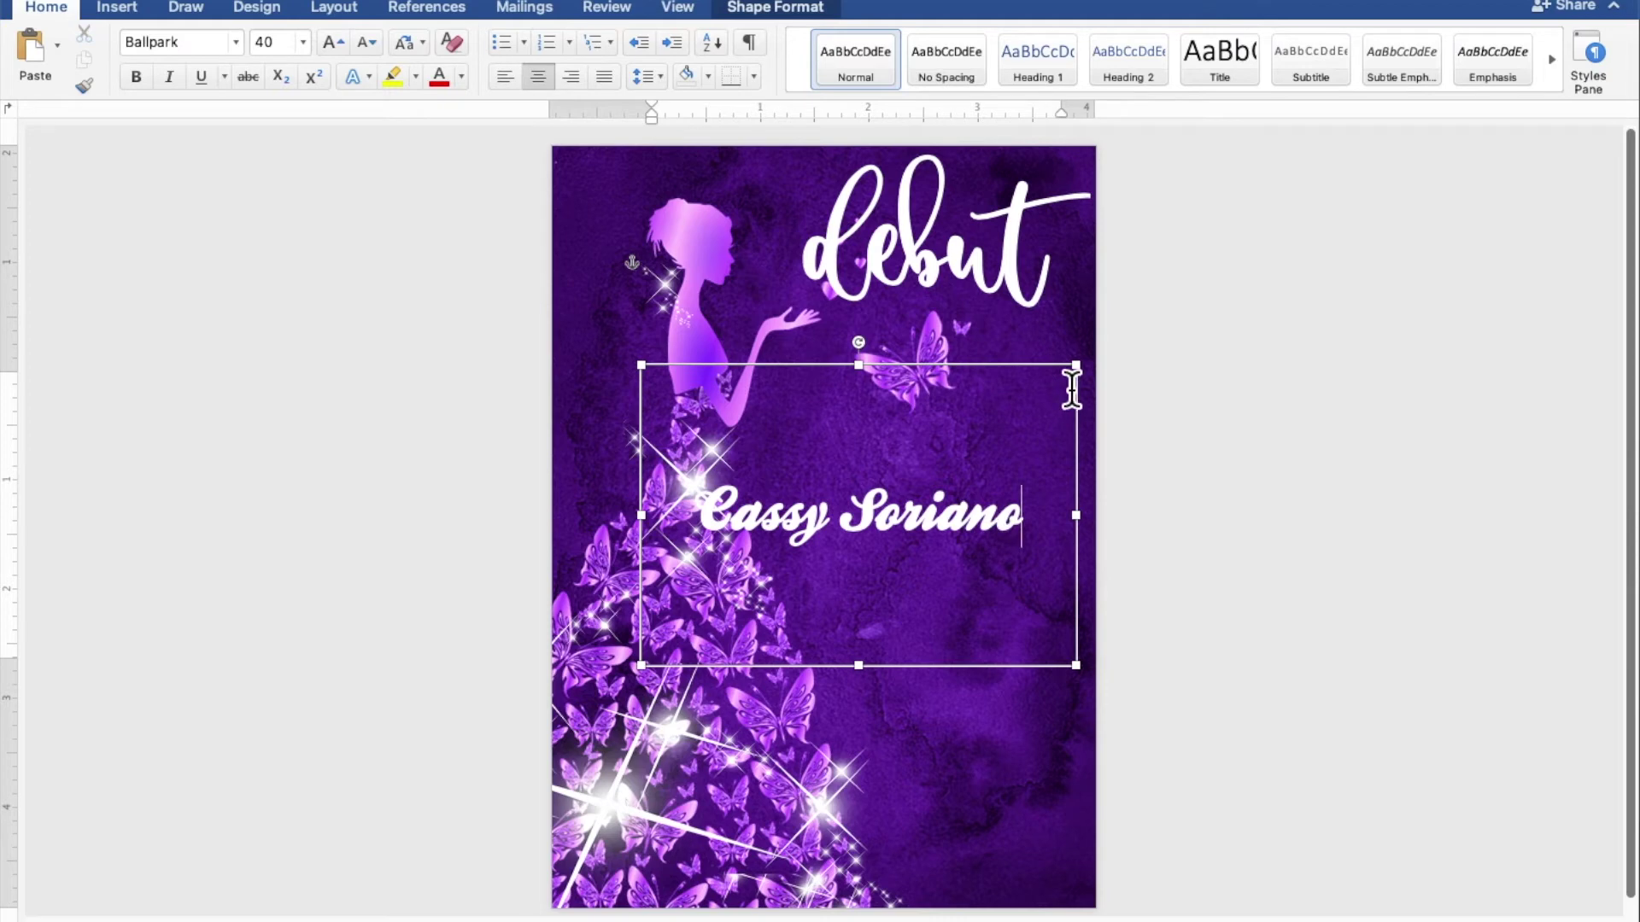
{"action": "mouse_move", "coordinate": [1089, 388]}
{"action": "left_mouse_down"}
{"action": "mouse_move", "coordinate": [1049, 556]}
{"action": "mouse_move", "coordinate": [1035, 531]}
{"action": "mouse_move", "coordinate": [1066, 473]}
{"action": "left_mouse_up"}
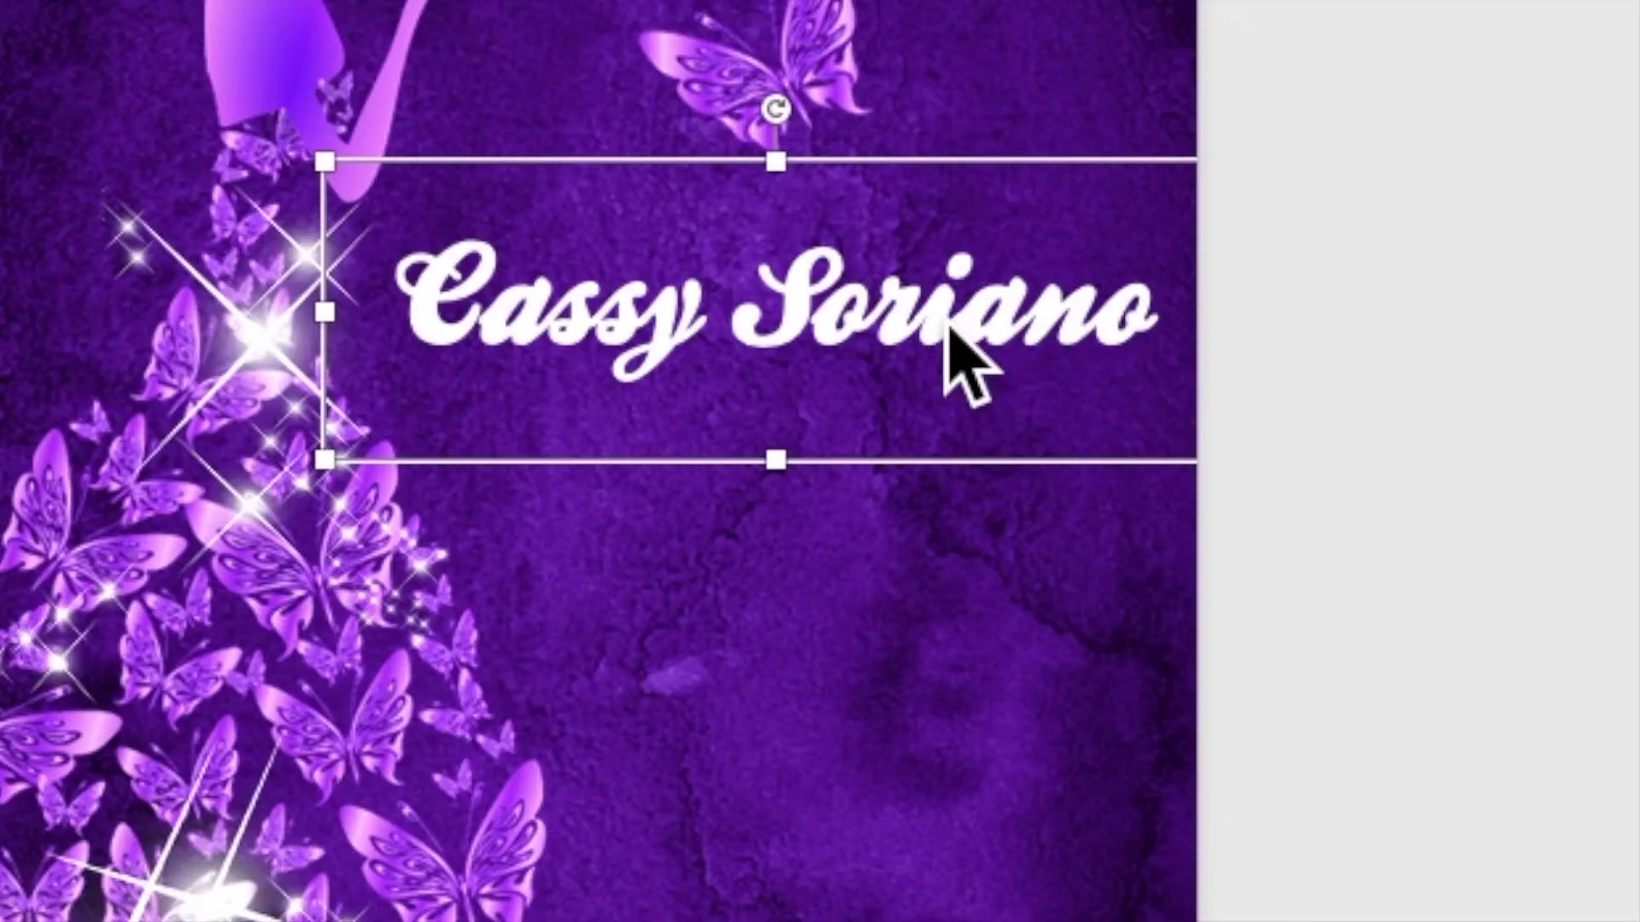
- Duplicate the name box below the original and replace its text with '18'
{"action": "right_click", "coordinate": [947, 321]}
{"action": "left_click", "coordinate": [981, 445]}
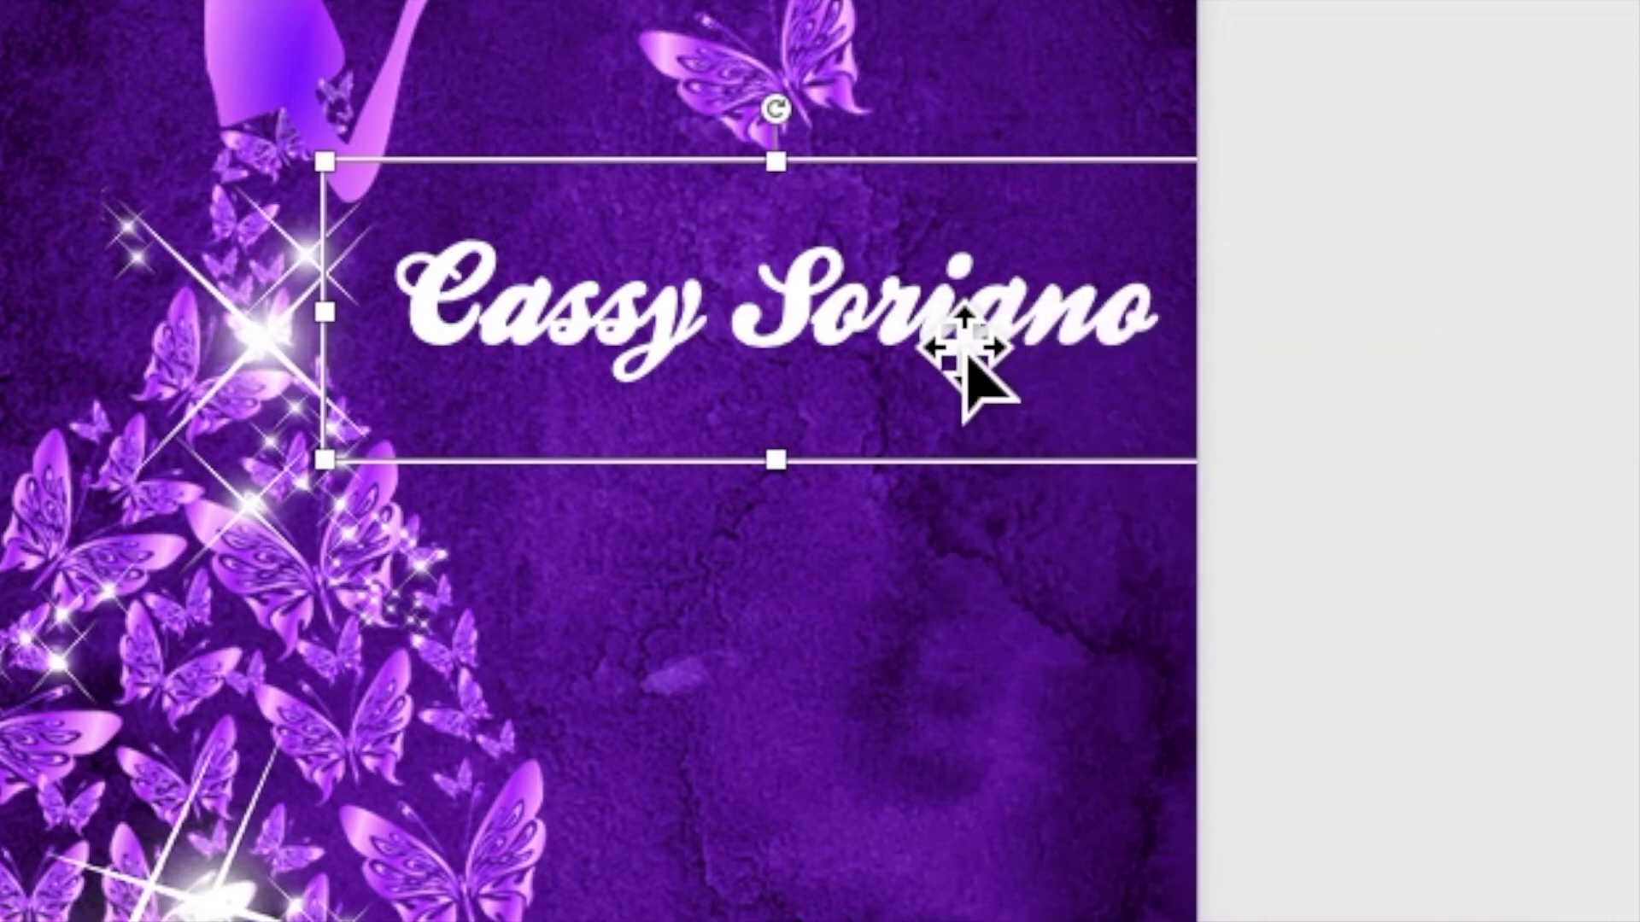
{"action": "right_click", "coordinate": [963, 351]}
{"action": "left_click", "coordinate": [963, 461]}
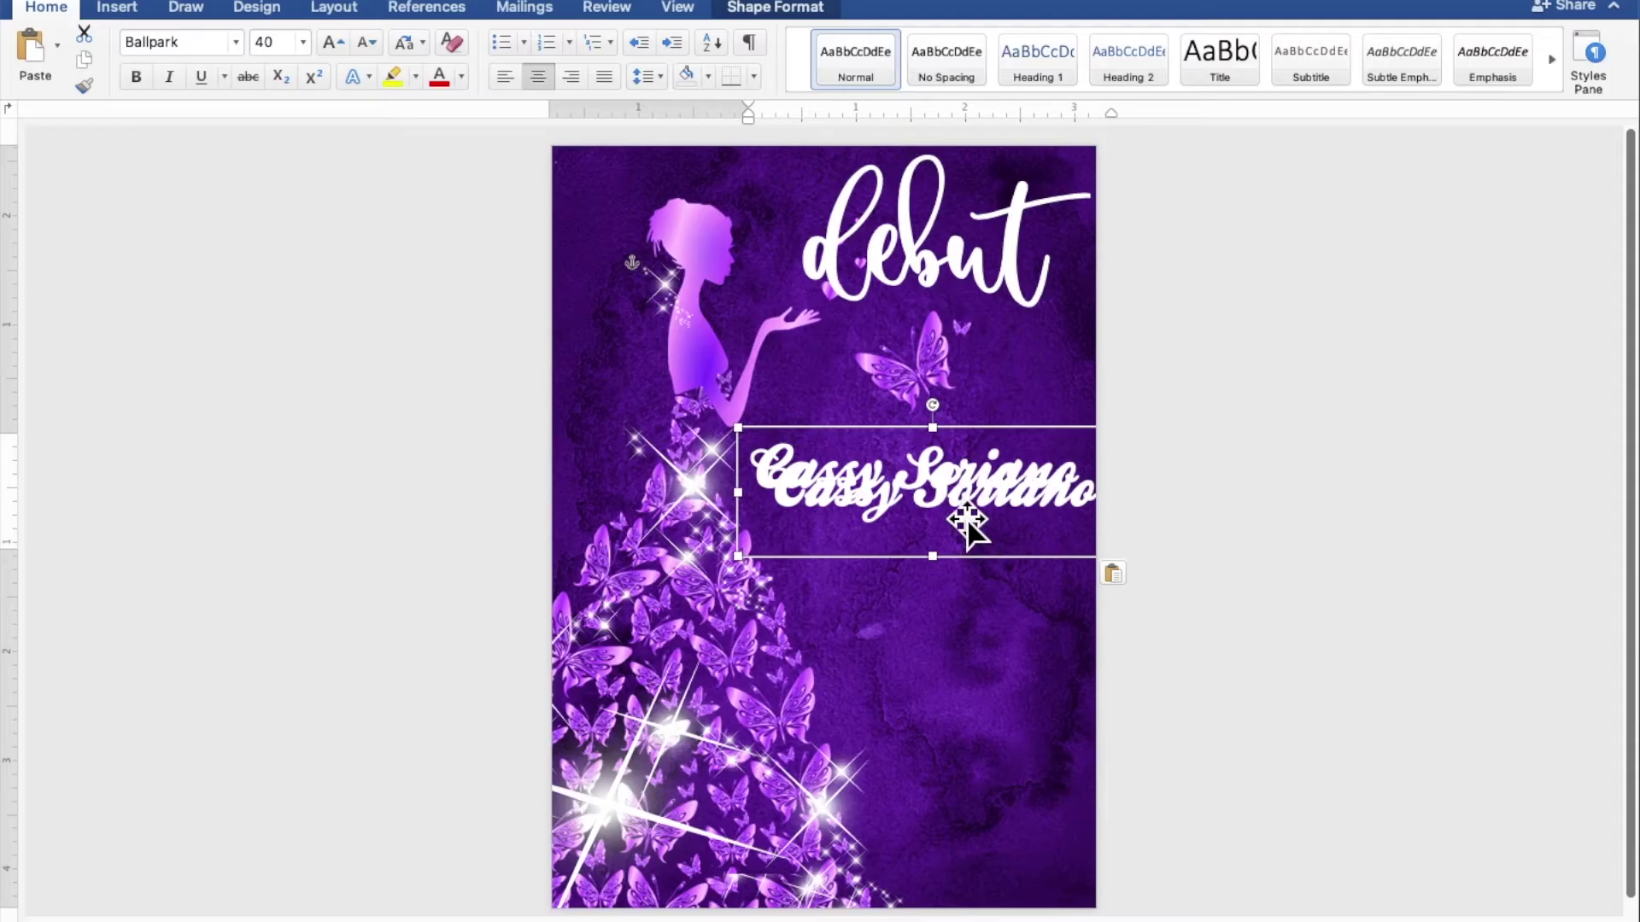
{"action": "left_click_drag", "start_coordinate": [968, 519], "coordinate": [948, 593]}
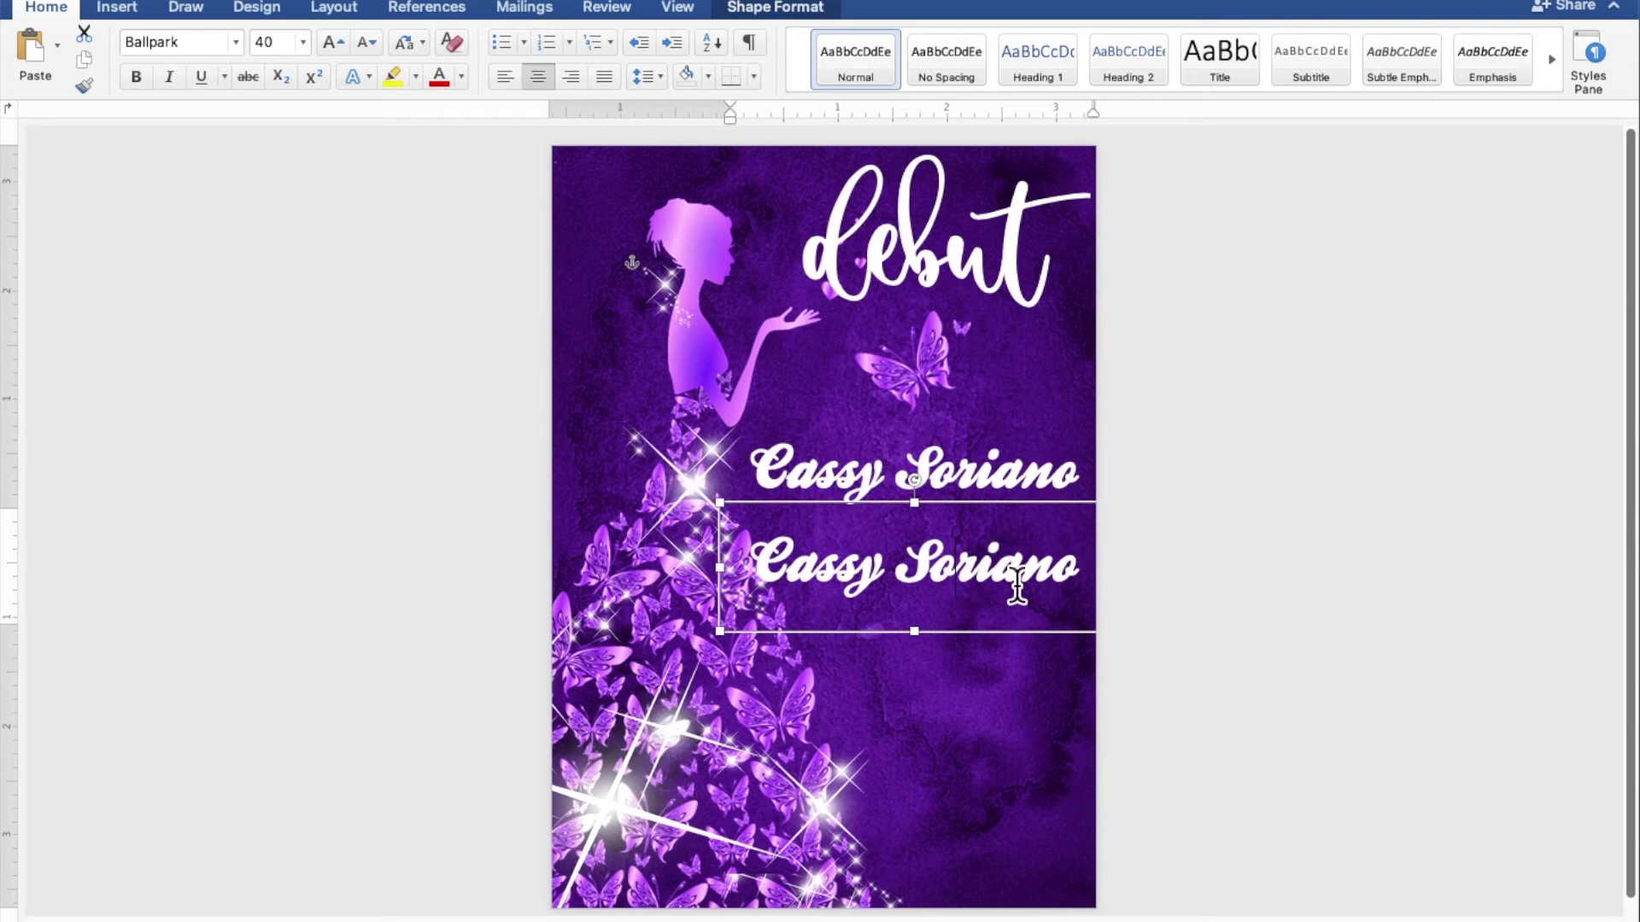
{"action": "left_click_drag", "start_coordinate": [1077, 569], "coordinate": [782, 586]}
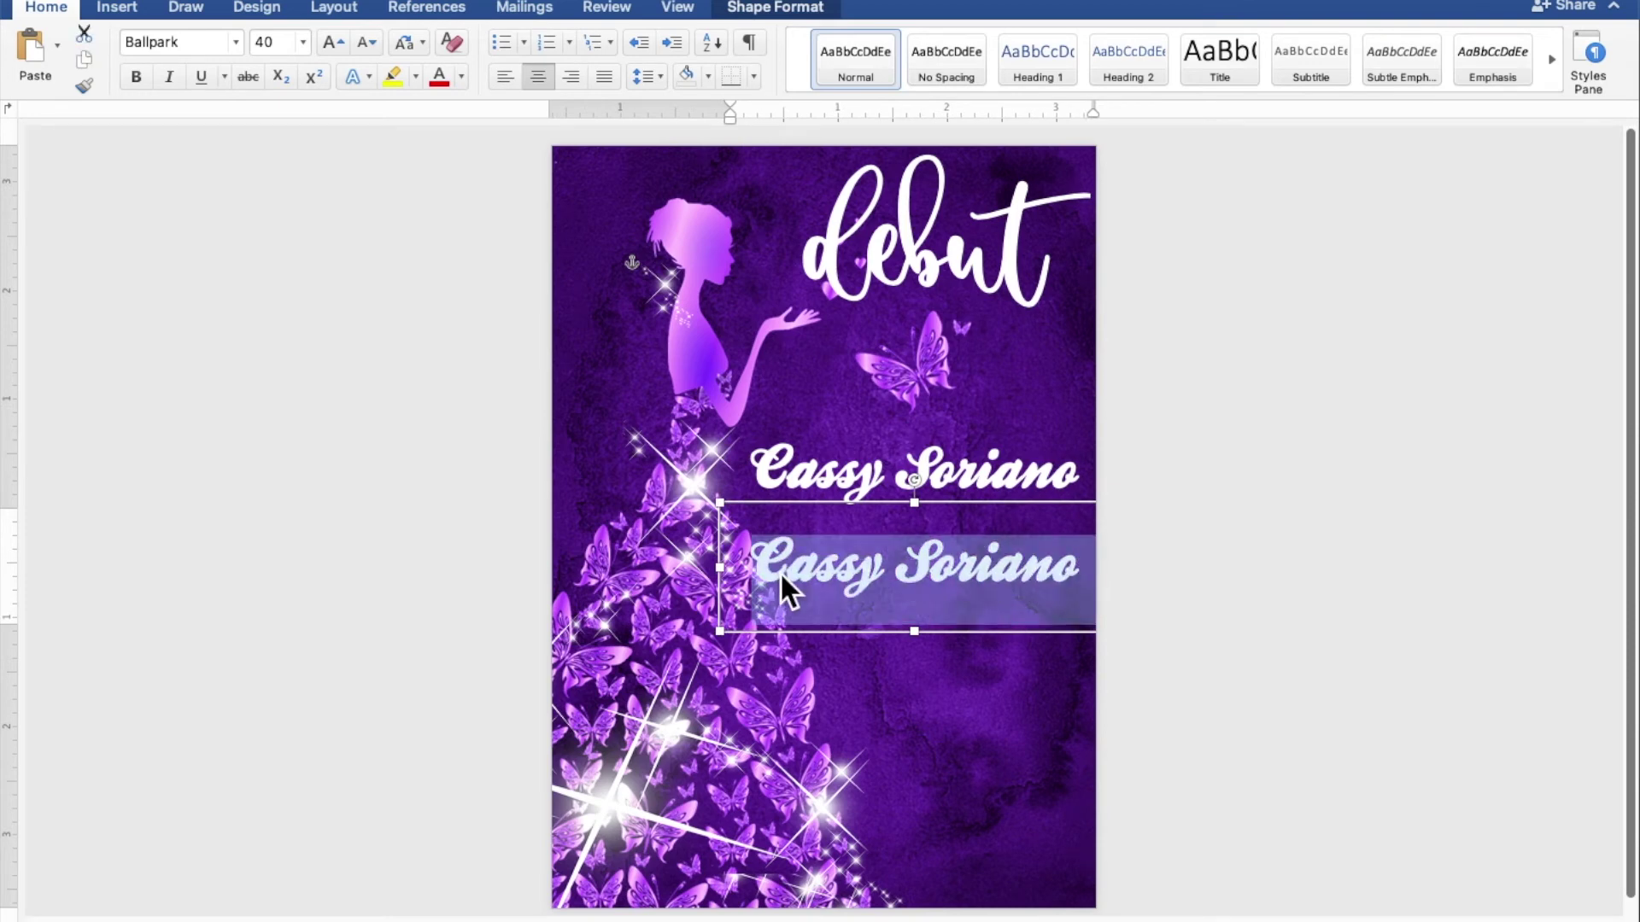
{"action": "type", "text": "18"}
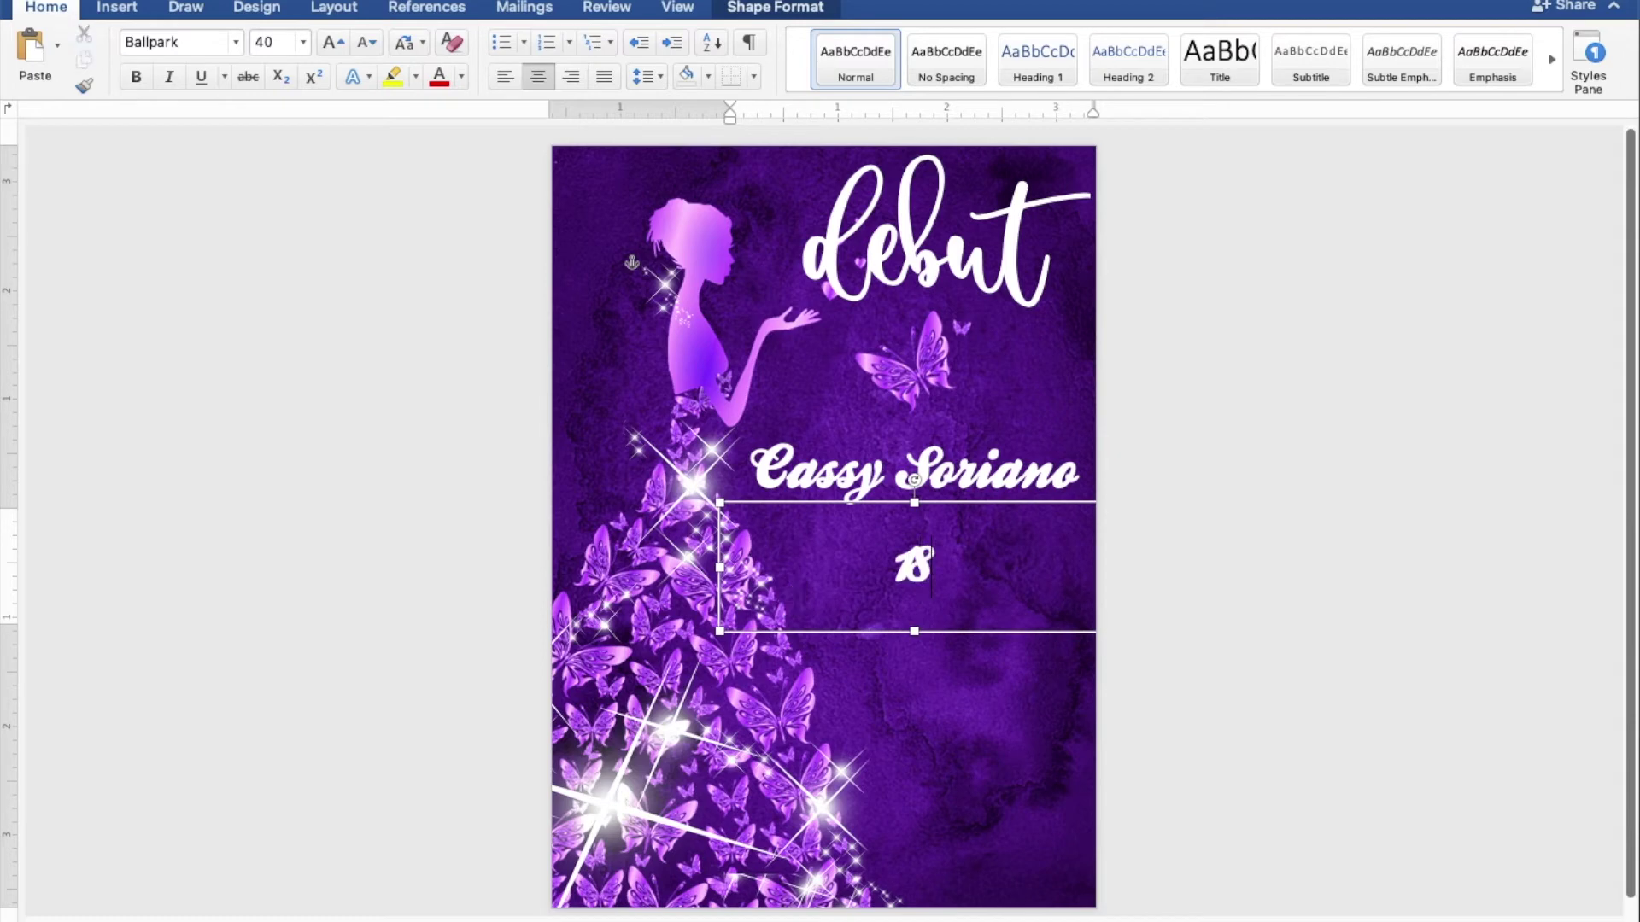
- Format the '18' as bold 120-pt Times New Roman
{"action": "left_click_drag", "start_coordinate": [957, 578], "coordinate": [886, 579]}
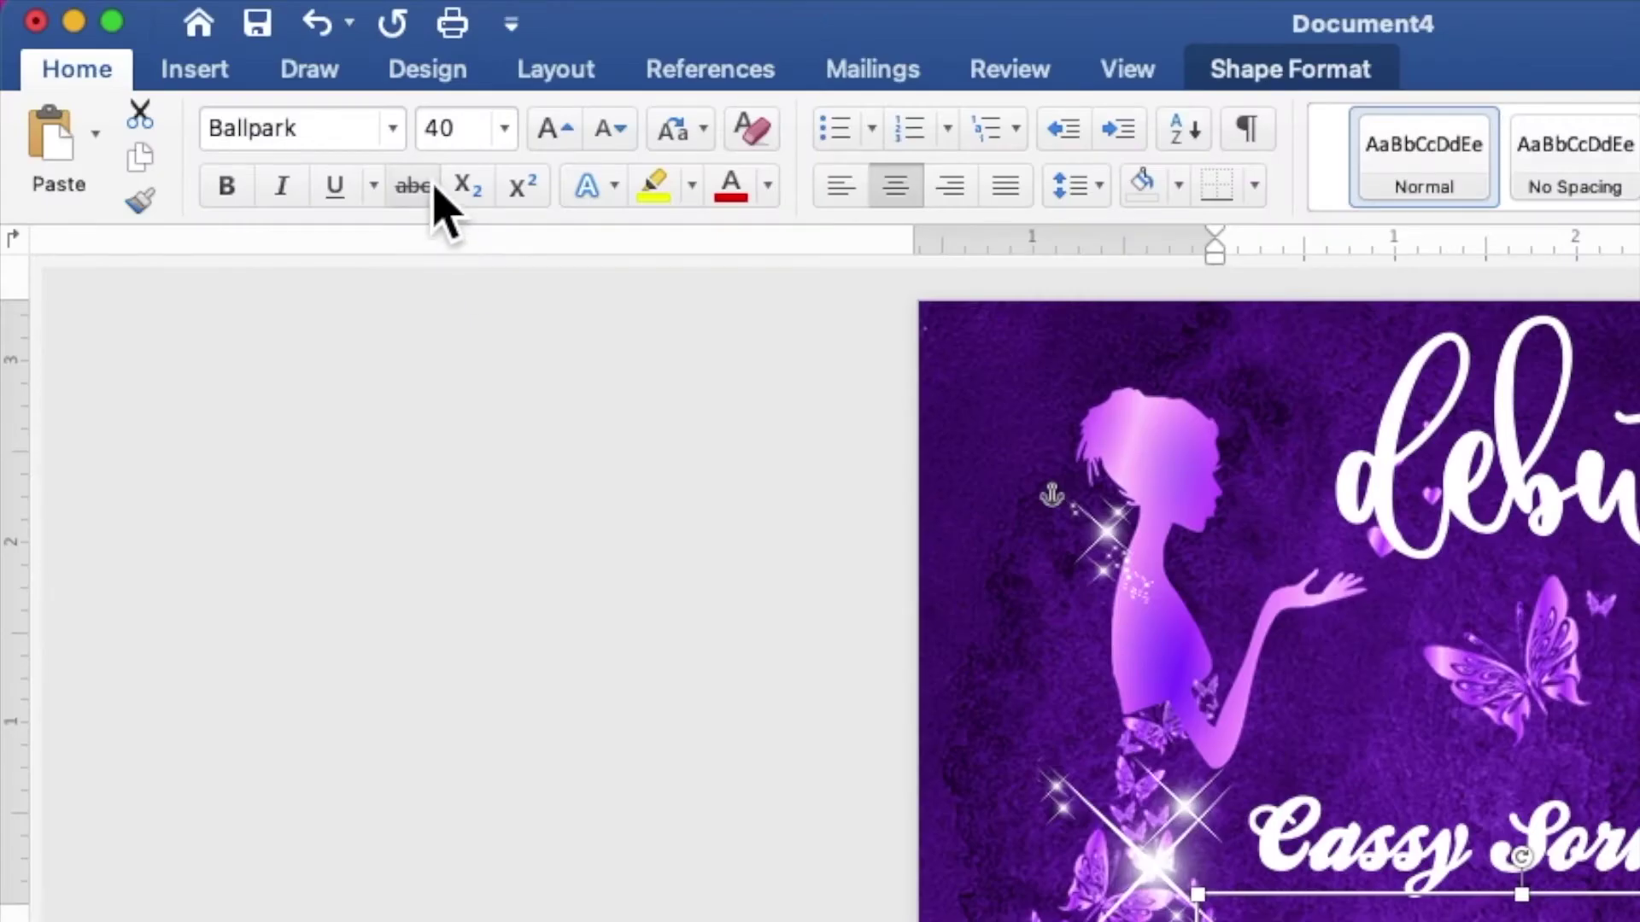
{"action": "left_click", "coordinate": [398, 134]}
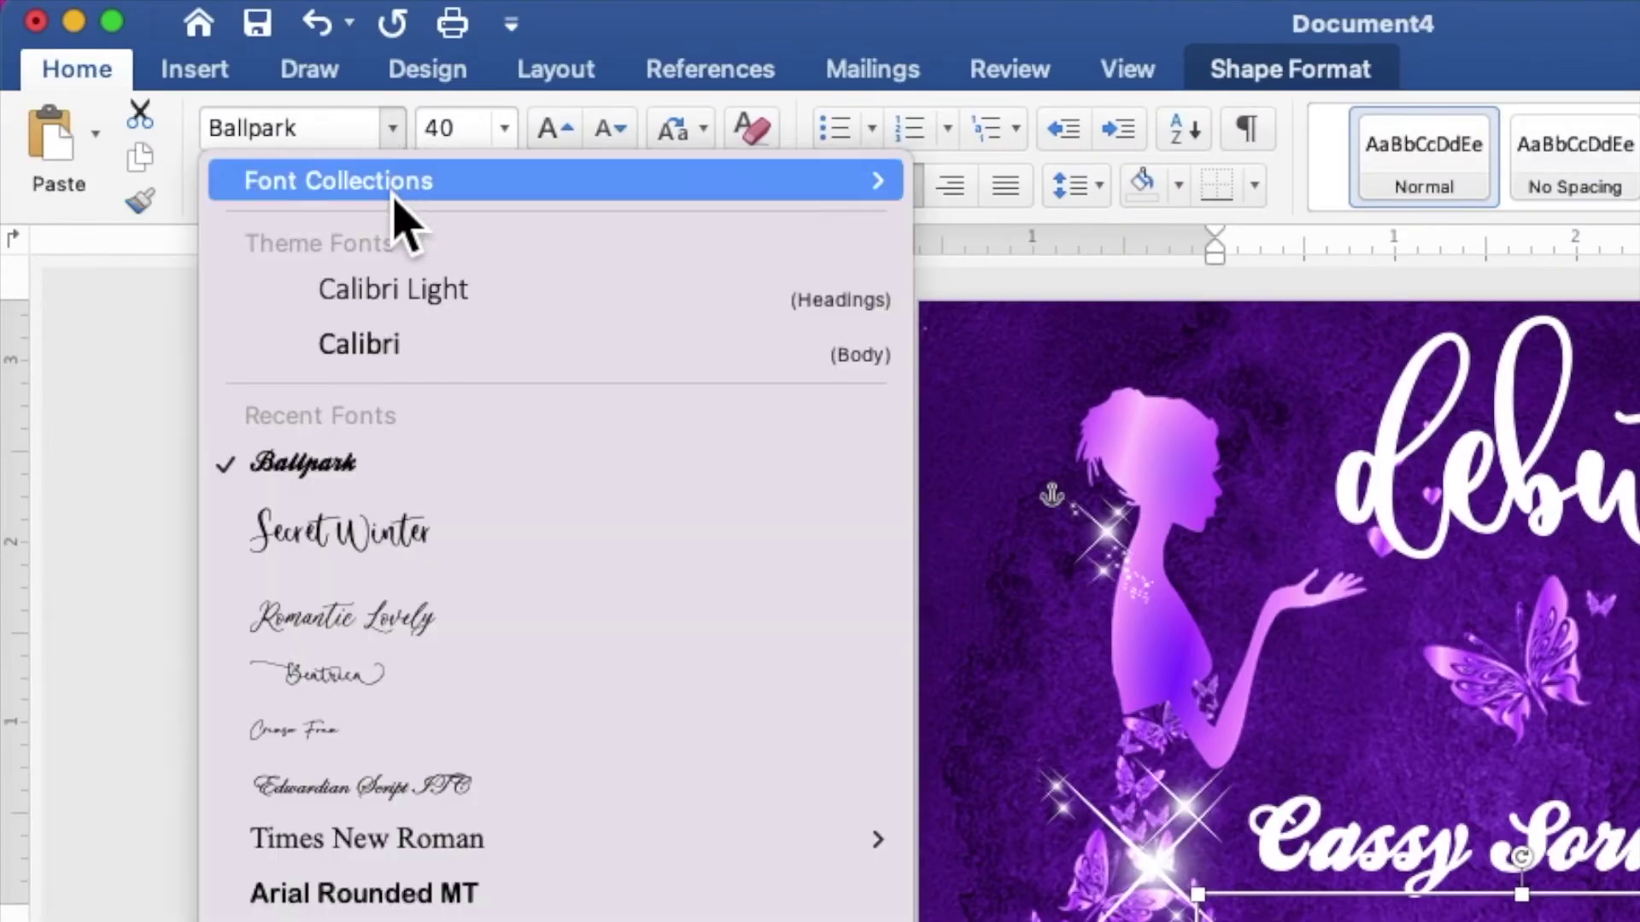
{"action": "mouse_move", "coordinate": [366, 839]}
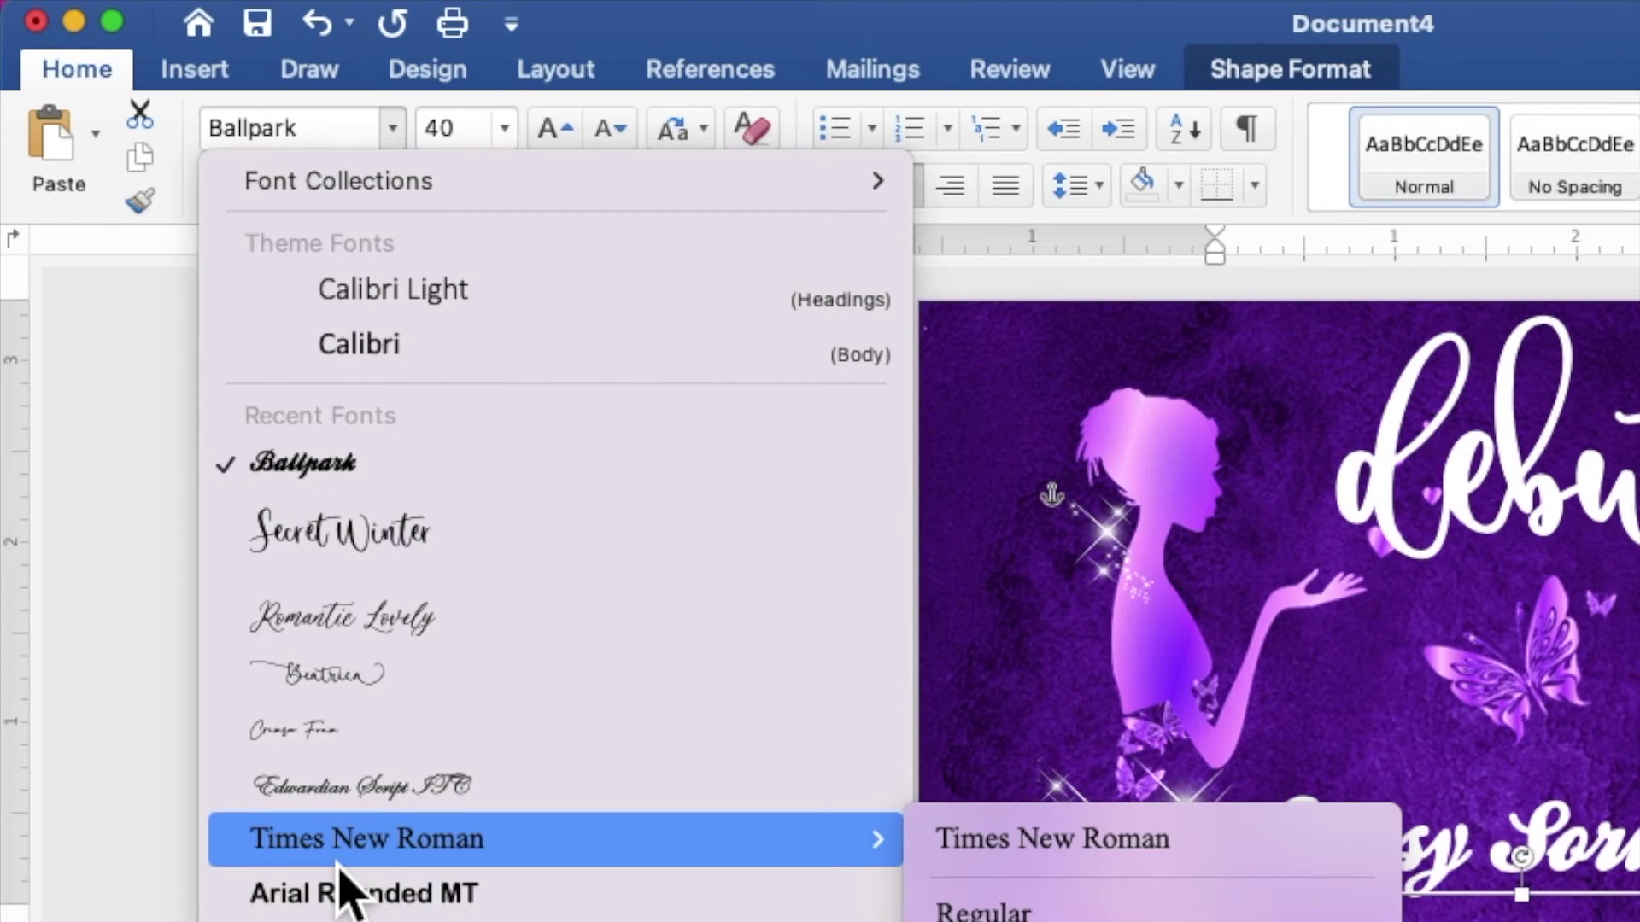
{"action": "left_click", "coordinate": [339, 859]}
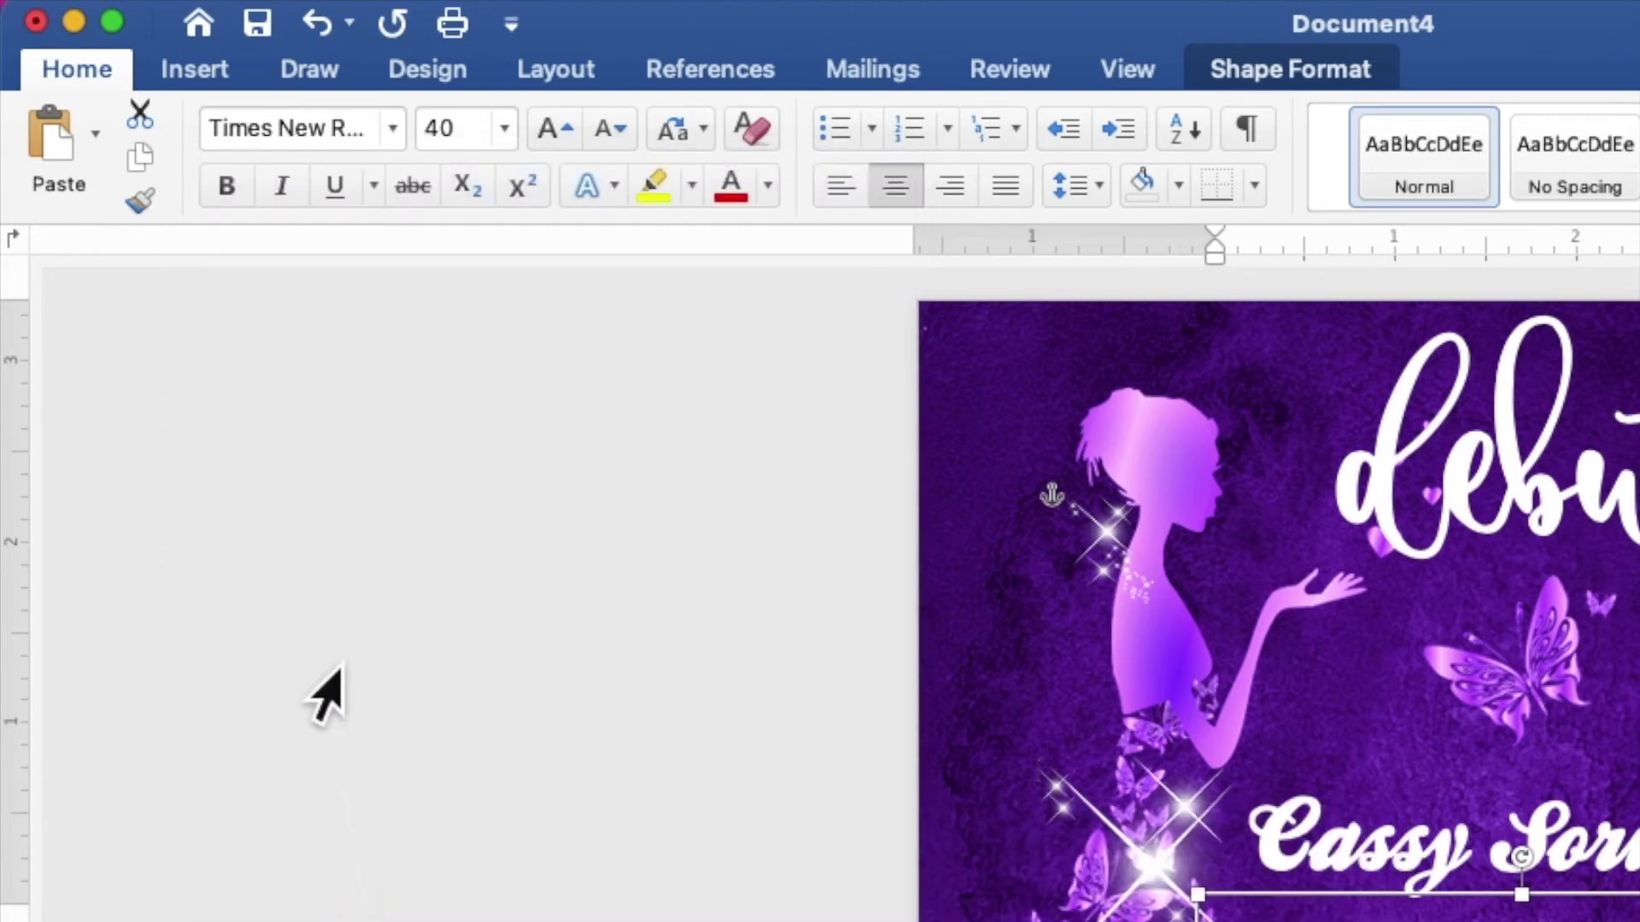
{"action": "left_click", "coordinate": [241, 201]}
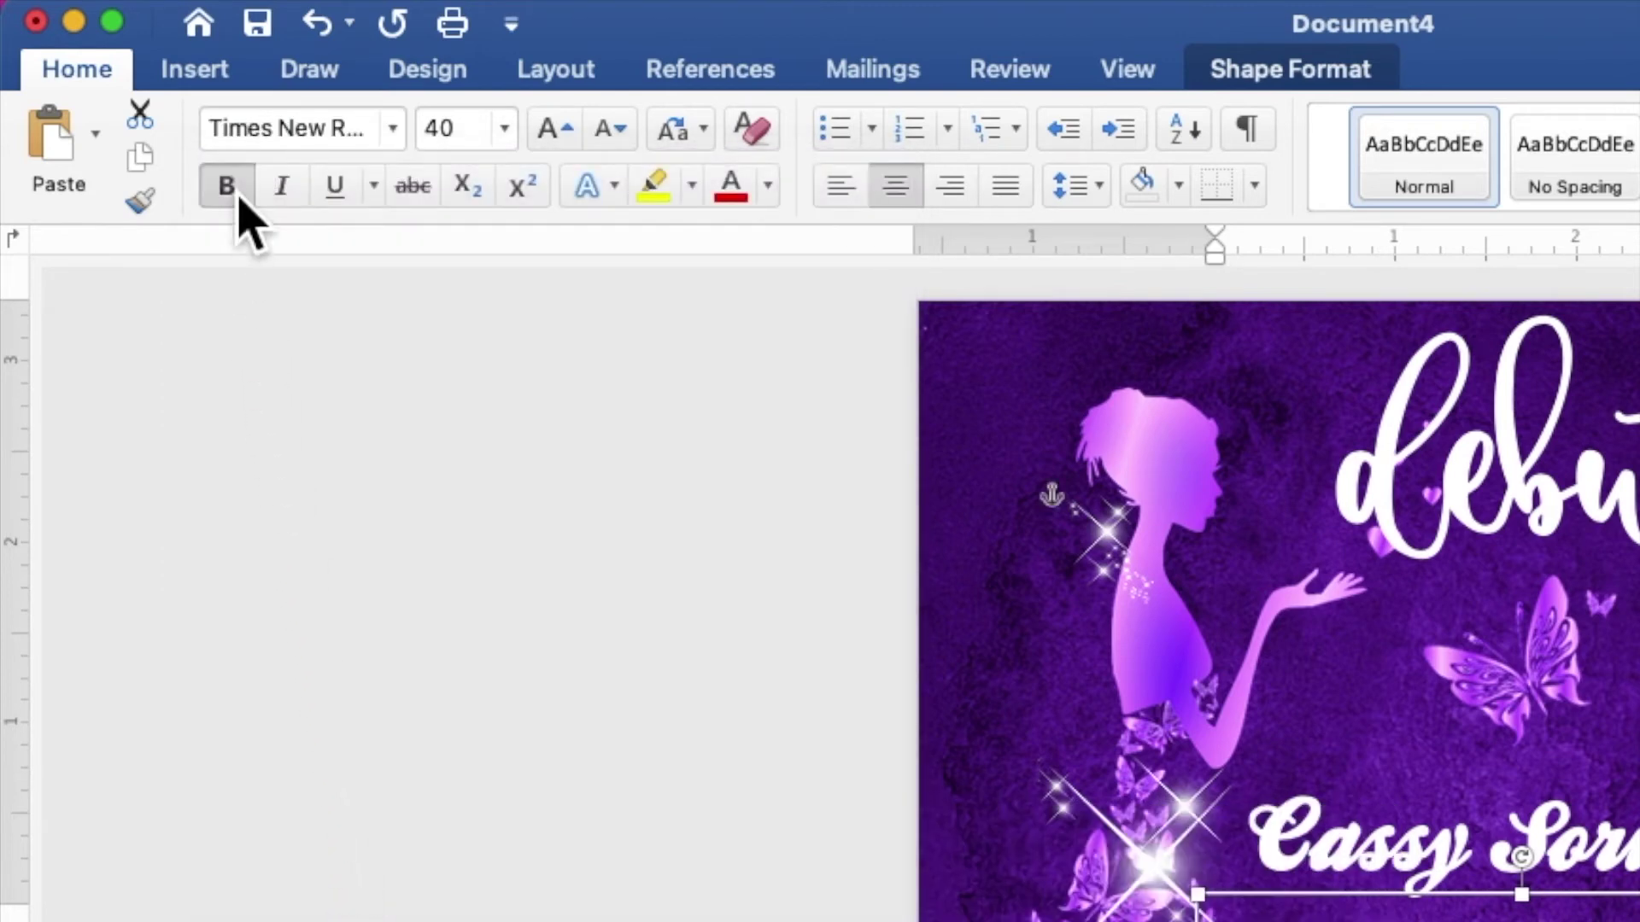
{"action": "left_click", "coordinate": [468, 137]}
{"action": "double_click", "coordinate": [468, 137]}
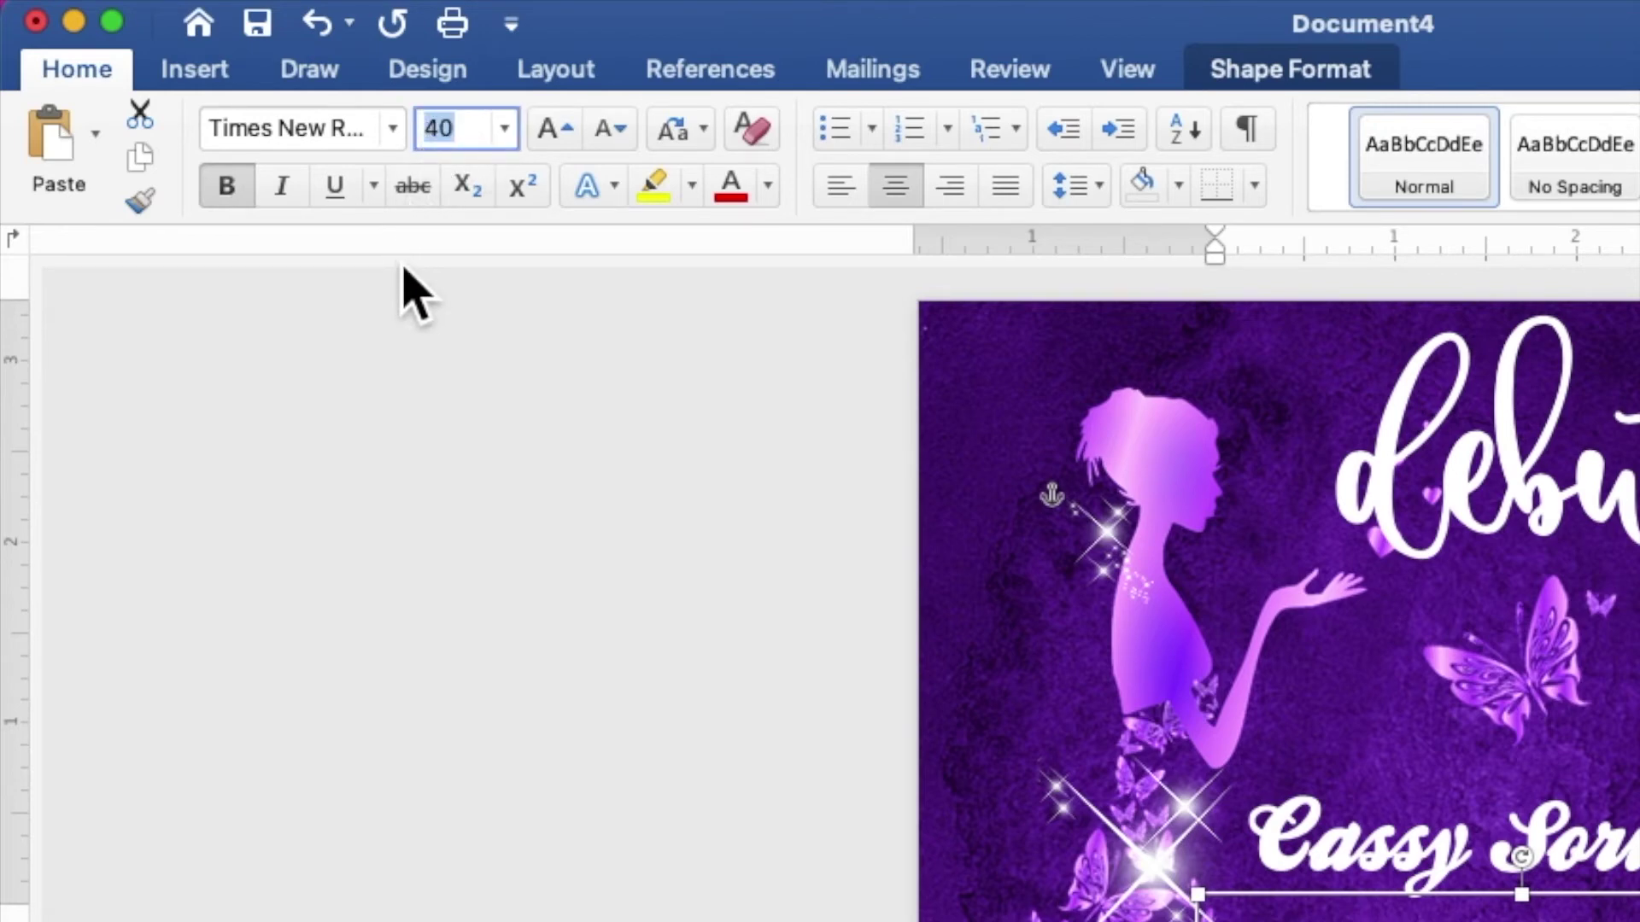
{"action": "type", "text": "120"}
{"action": "key", "text": "Return"}
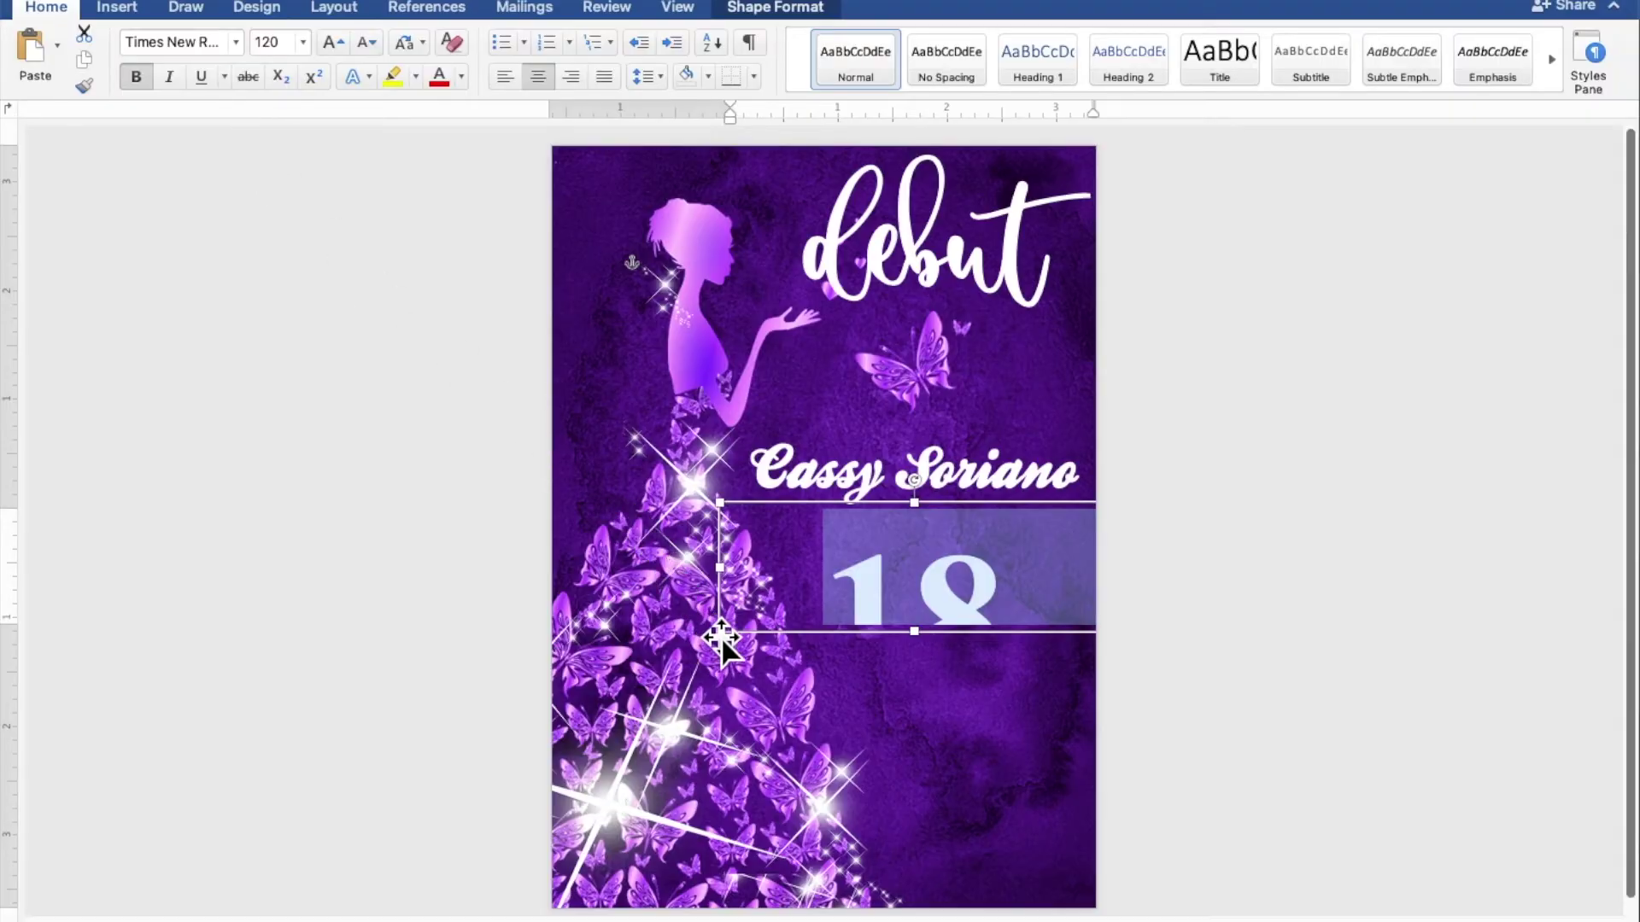
- Resize the '18' box around the number and place it beneath the name
{"action": "left_click_drag", "start_coordinate": [736, 651], "coordinate": [732, 732]}
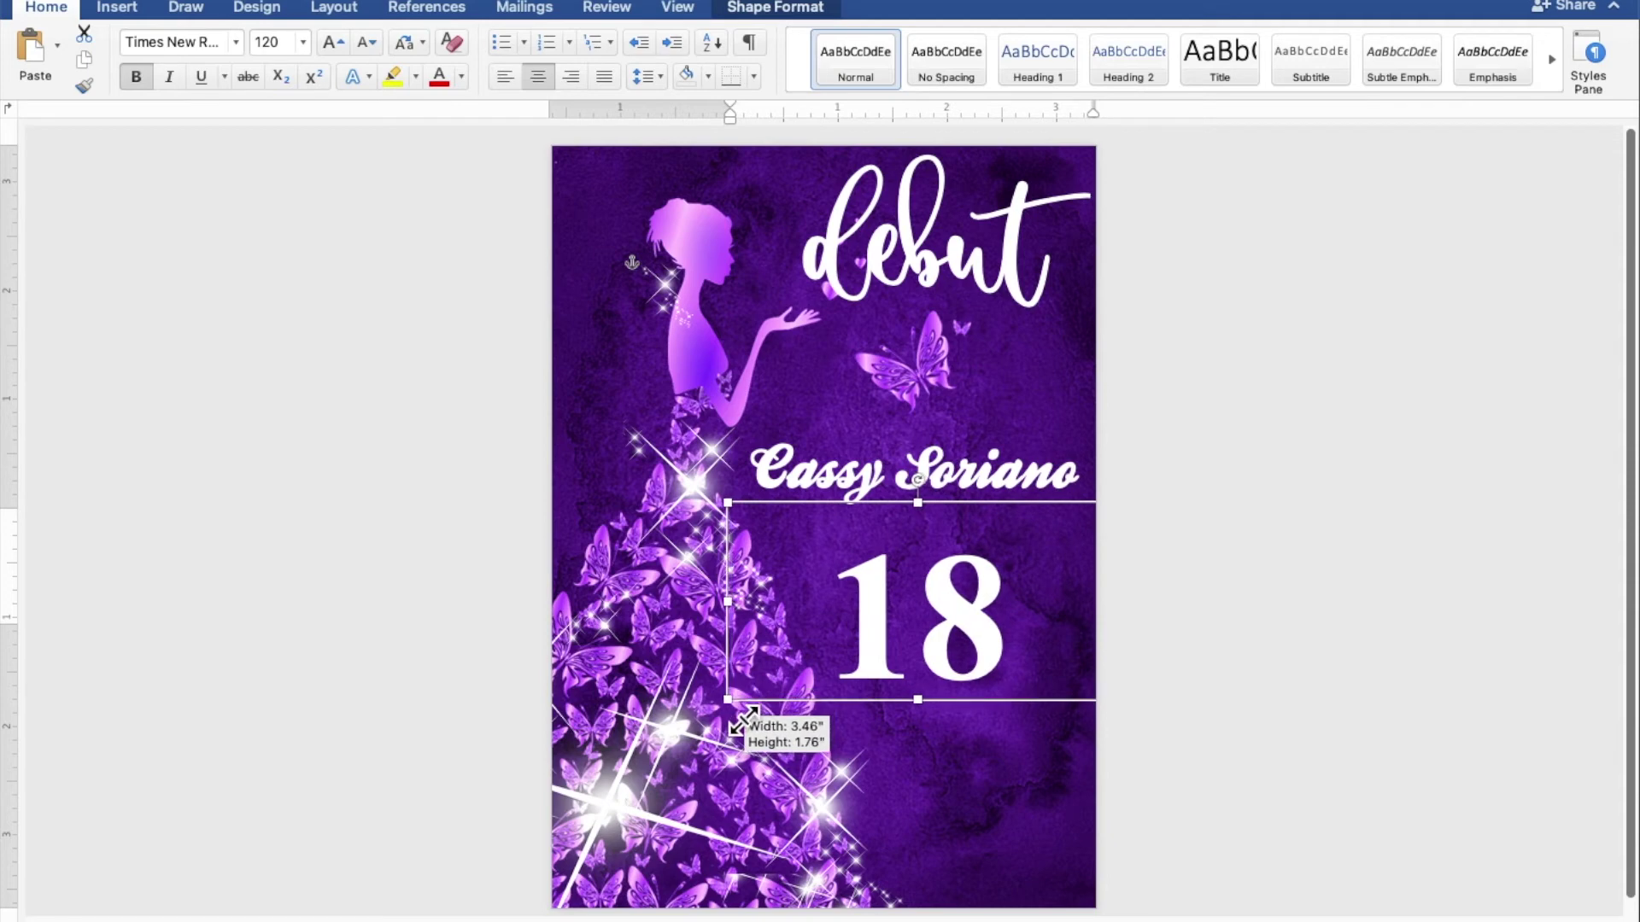
{"action": "mouse_move", "coordinate": [804, 688]}
{"action": "left_mouse_down"}
{"action": "mouse_move", "coordinate": [770, 695]}
{"action": "mouse_move", "coordinate": [873, 731]}
{"action": "left_mouse_up"}
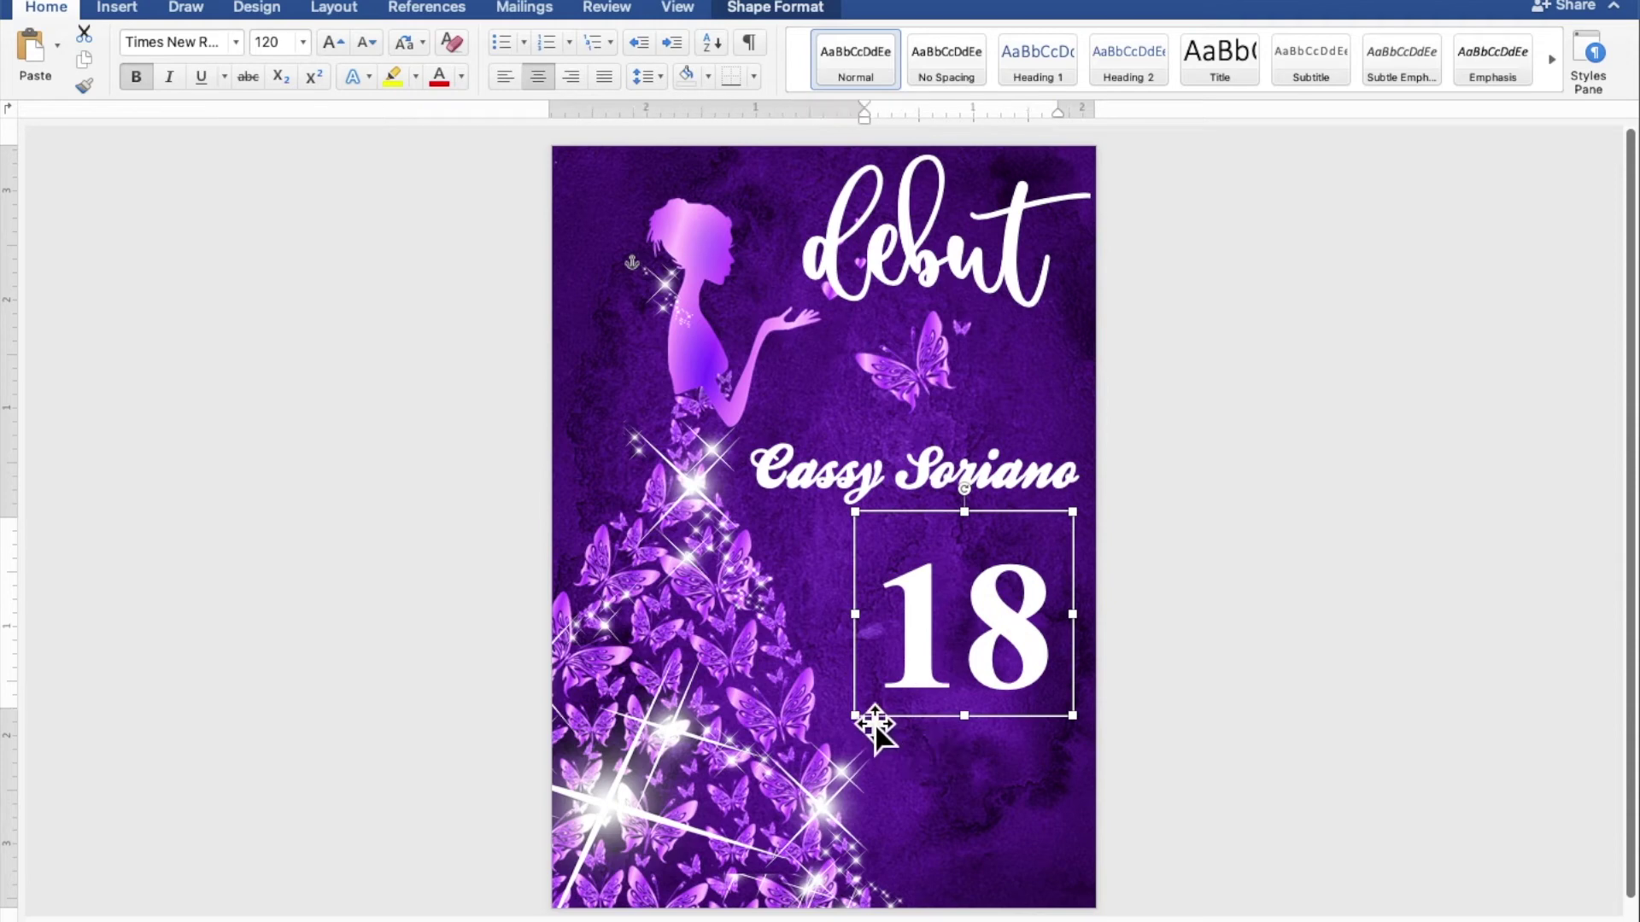
{"action": "left_click_drag", "start_coordinate": [927, 668], "coordinate": [955, 623]}
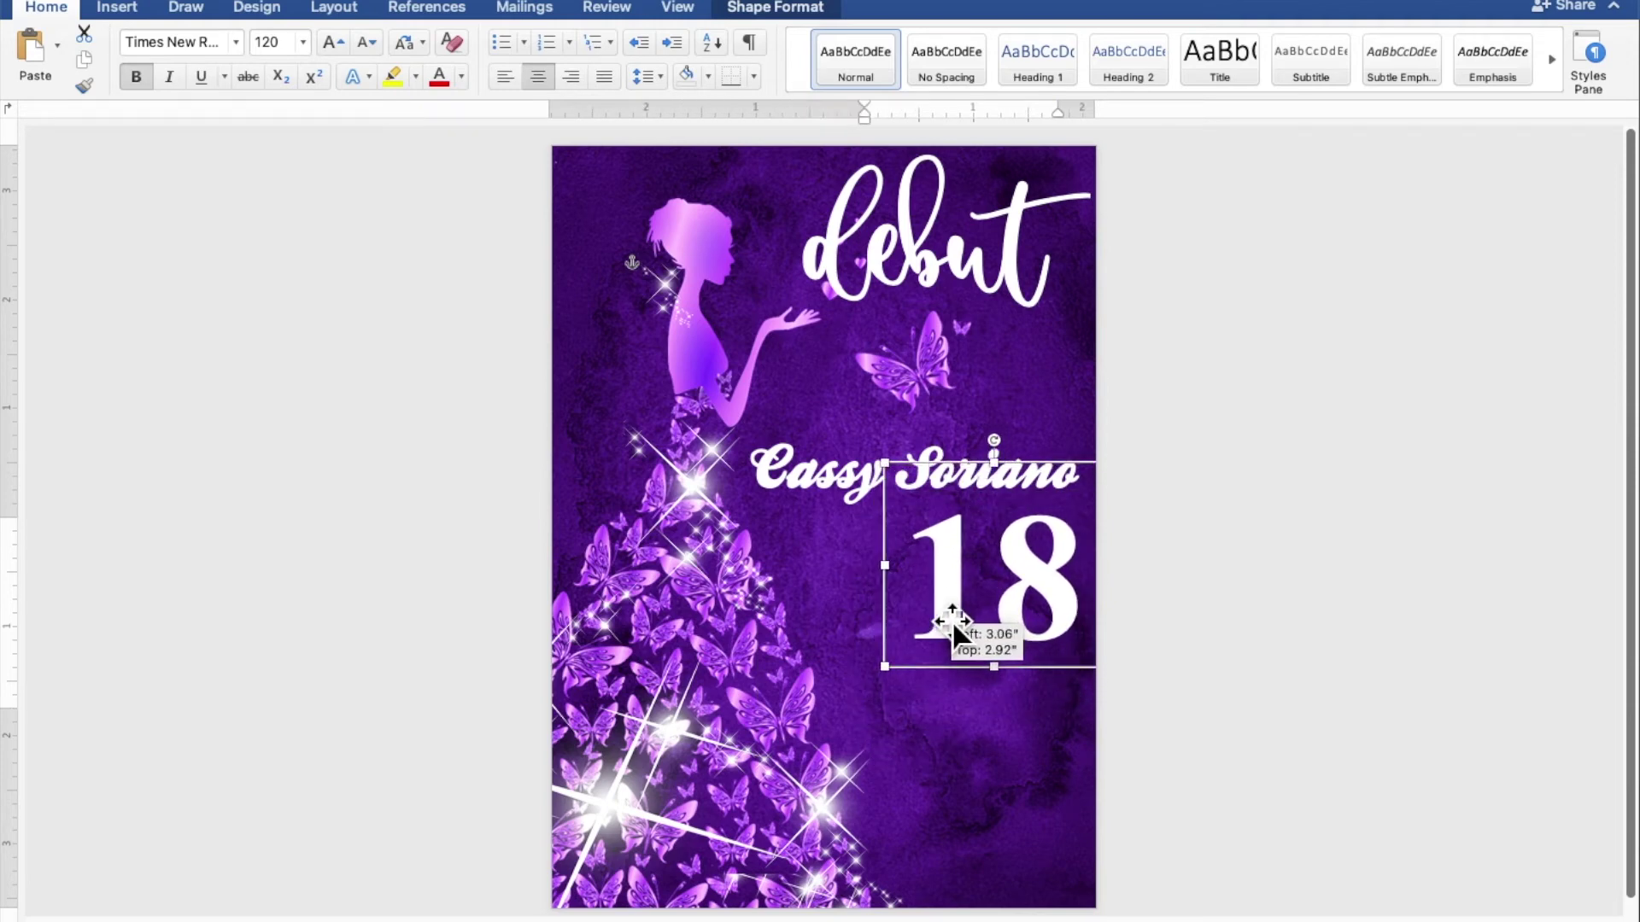
{"action": "left_click_drag", "start_coordinate": [955, 623], "coordinate": [951, 620]}
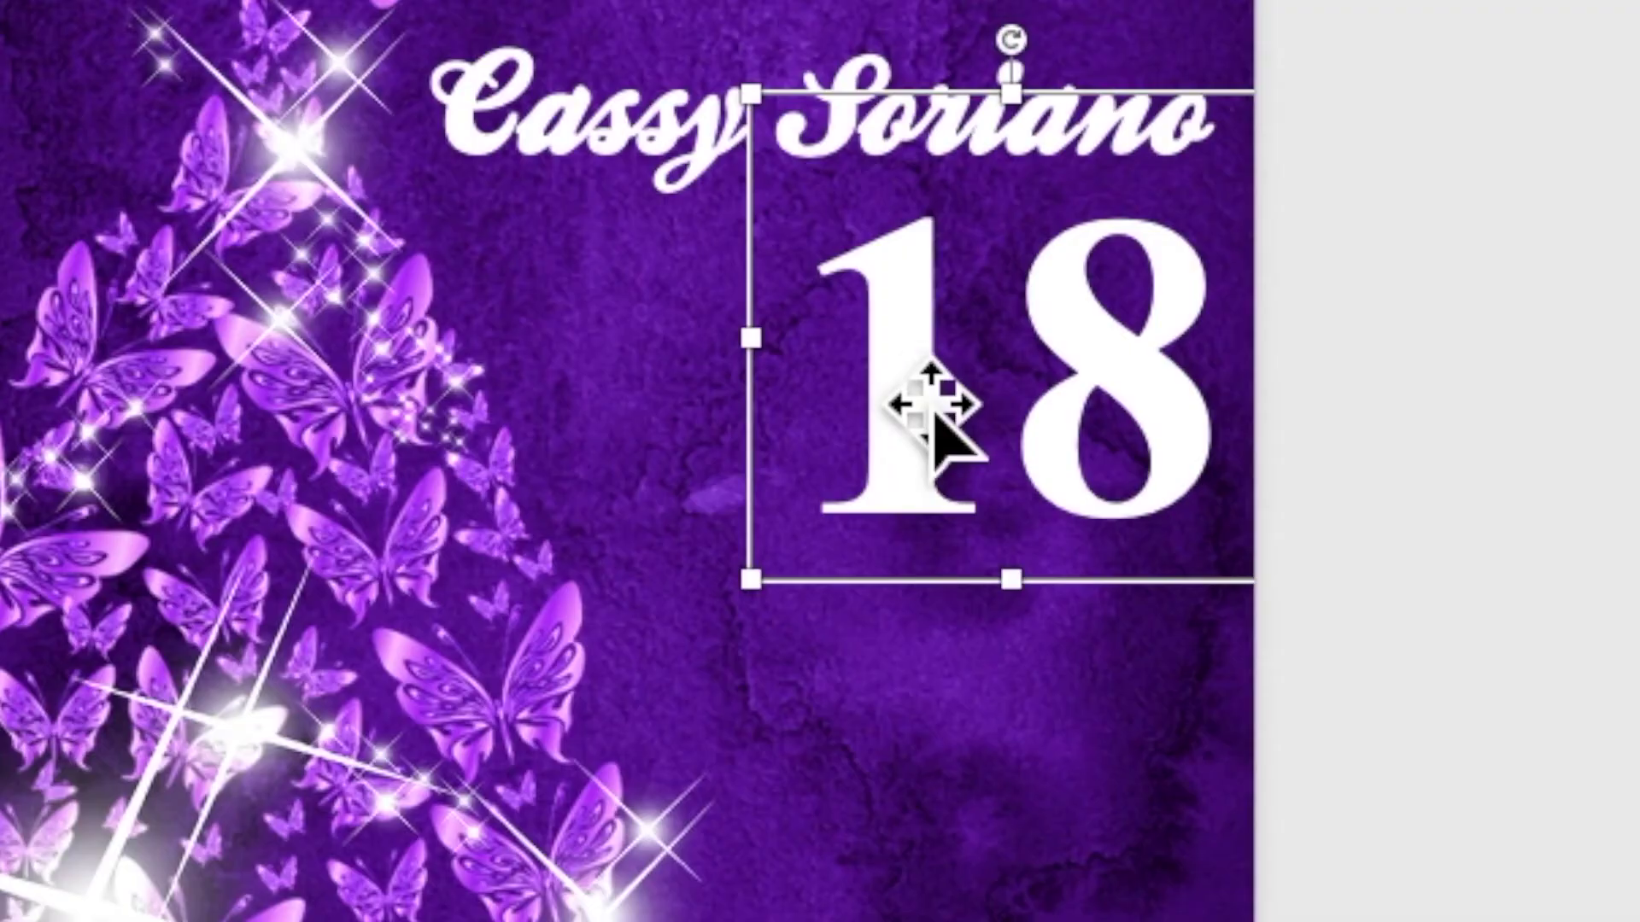
- Duplicate the '18' text box and move the copy left beside the original
{"action": "right_click", "coordinate": [948, 575]}
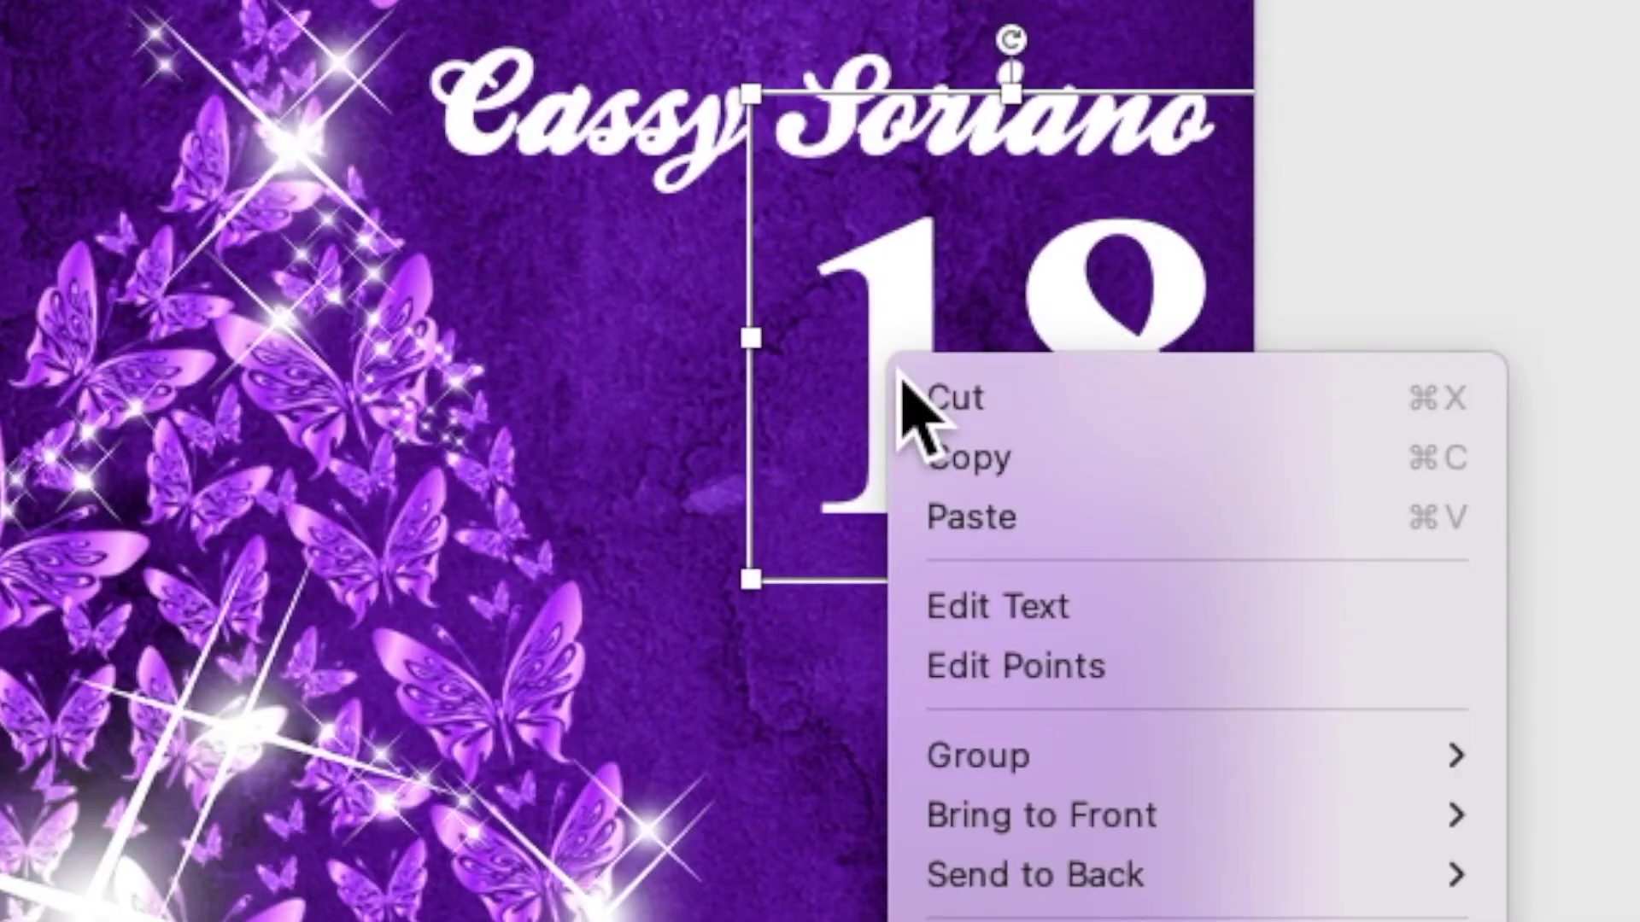
{"action": "left_click", "coordinate": [954, 622]}
{"action": "right_click", "coordinate": [903, 330]}
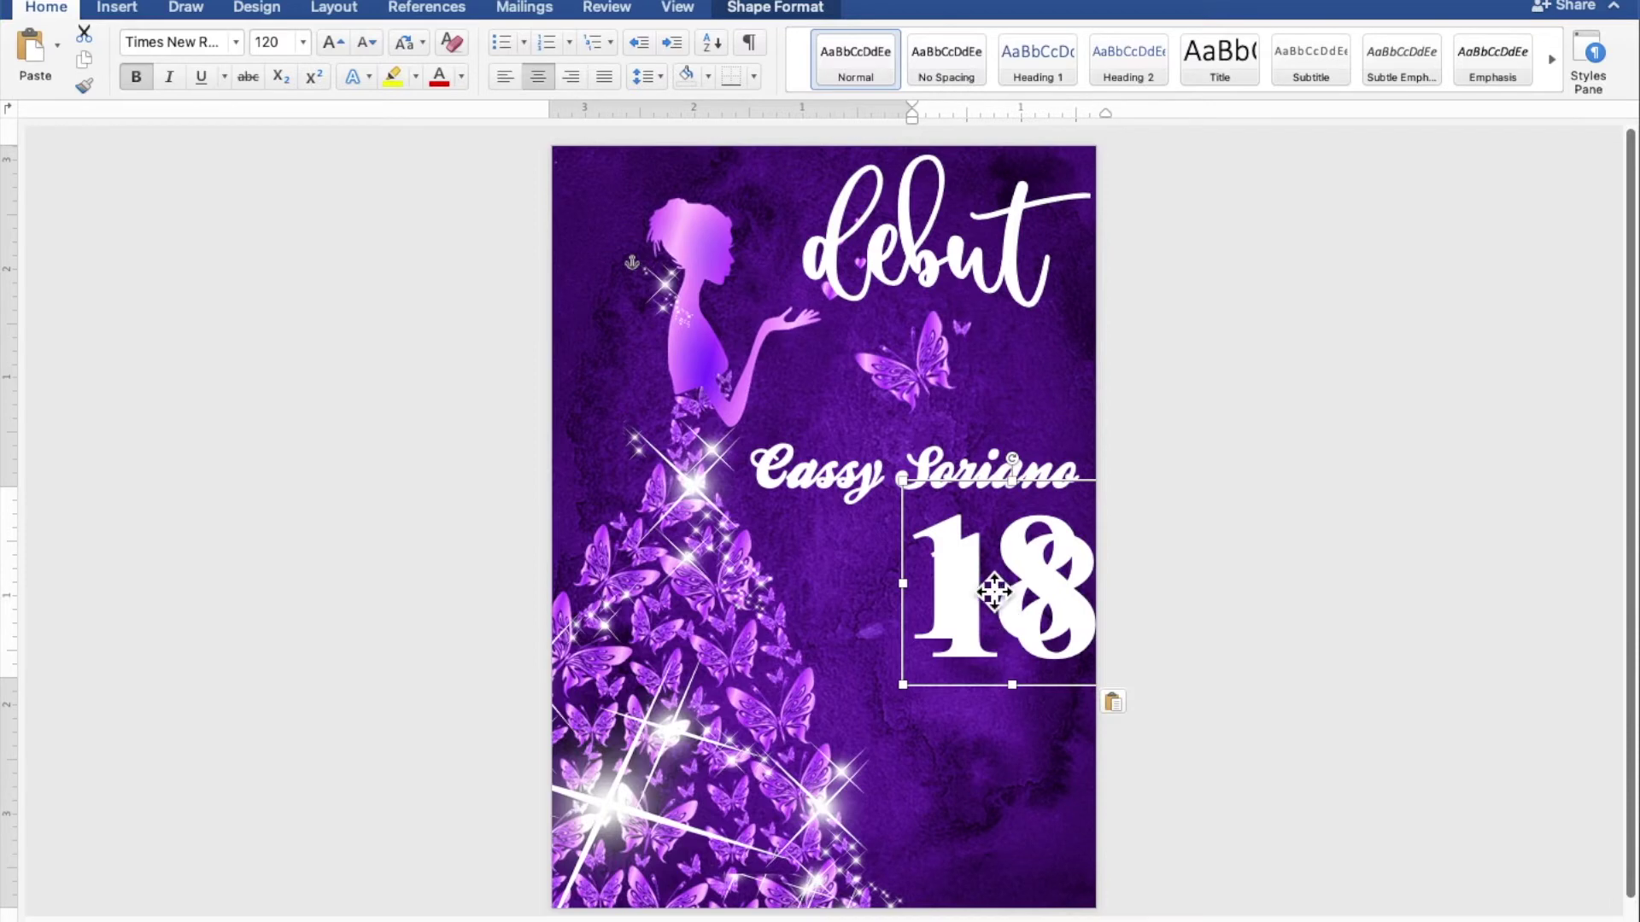
{"action": "left_click_drag", "start_coordinate": [990, 628], "coordinate": [789, 589]}
{"action": "left_click", "coordinate": [777, 580]}
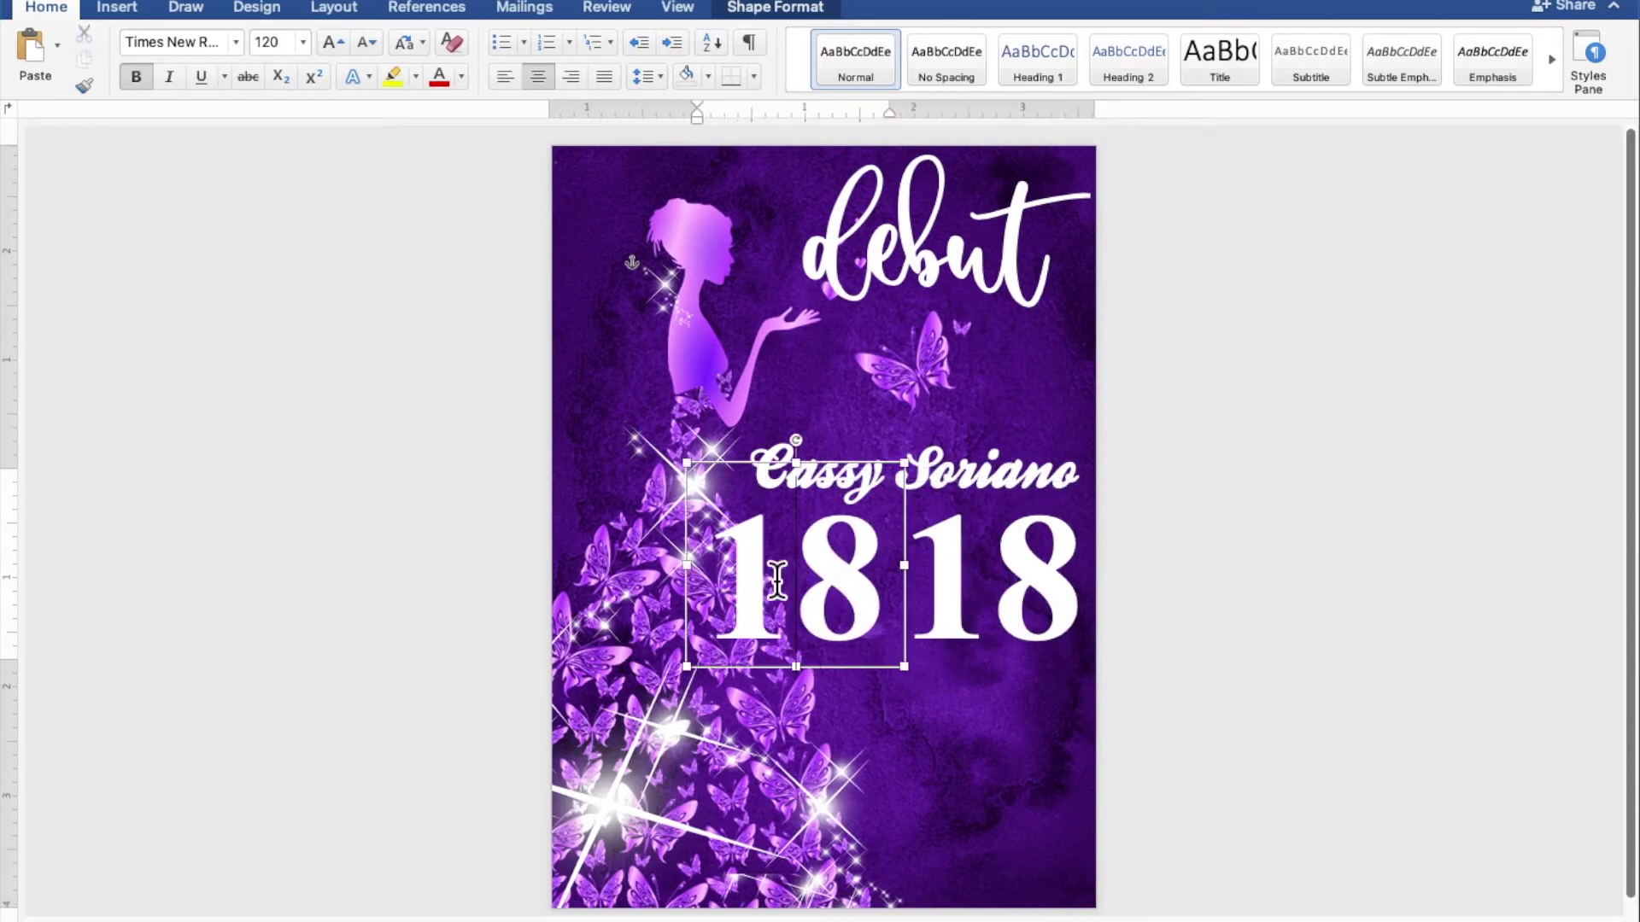
- Shrink the copied 18 to font size 9 and replace it with 'IS TURNING'
{"action": "left_click_drag", "start_coordinate": [839, 590], "coordinate": [739, 591]}
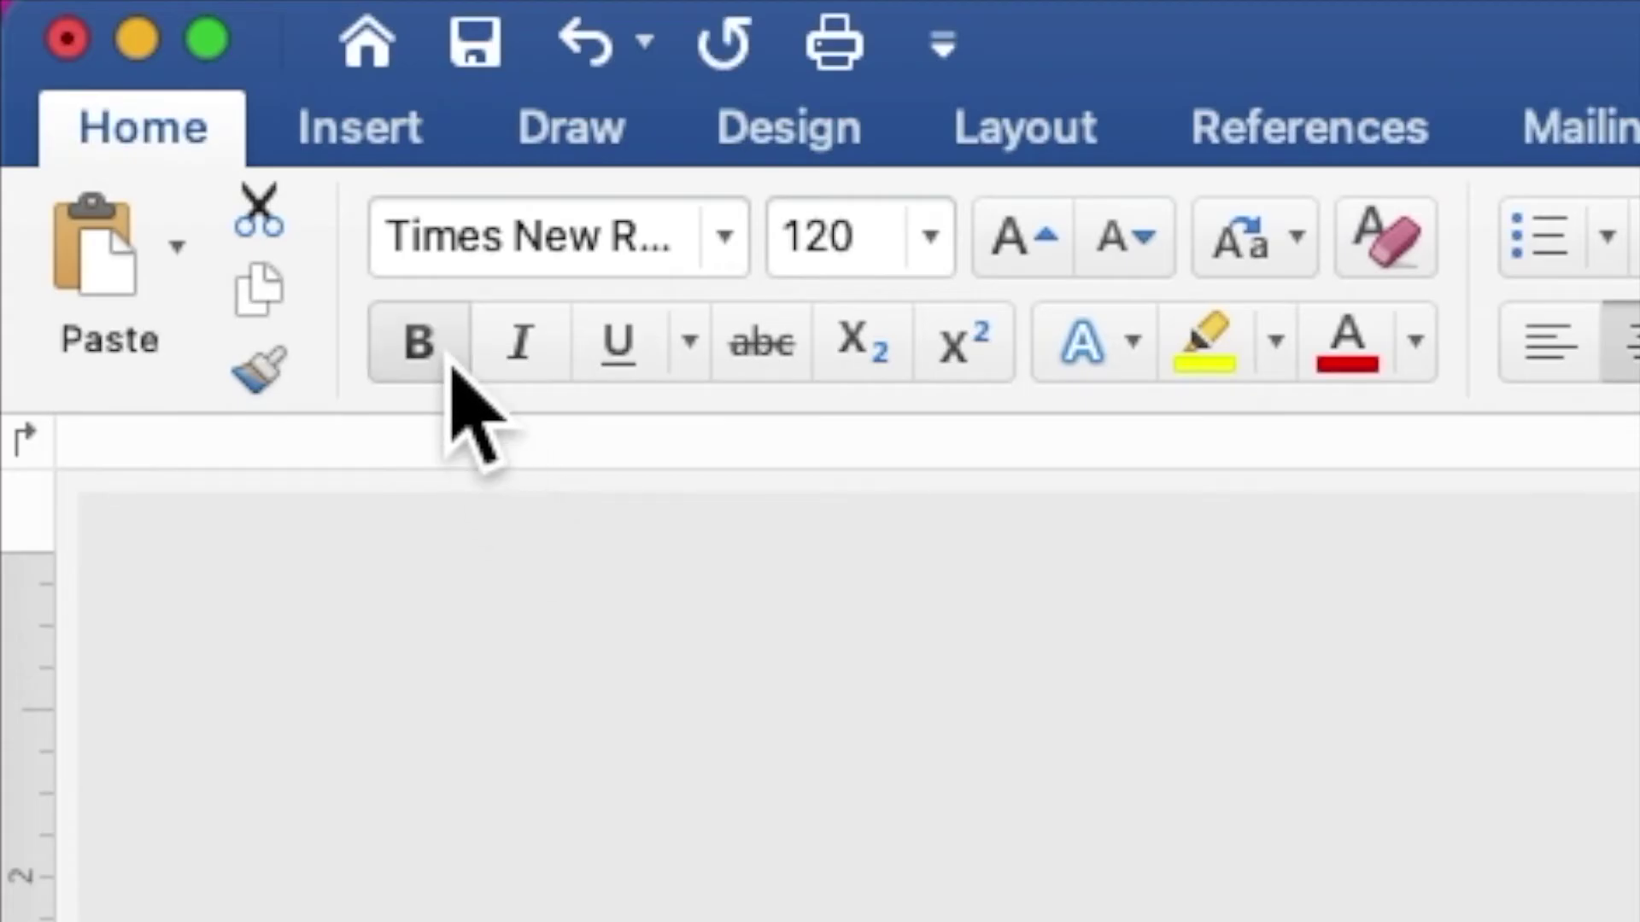
{"action": "left_click", "coordinate": [955, 246]}
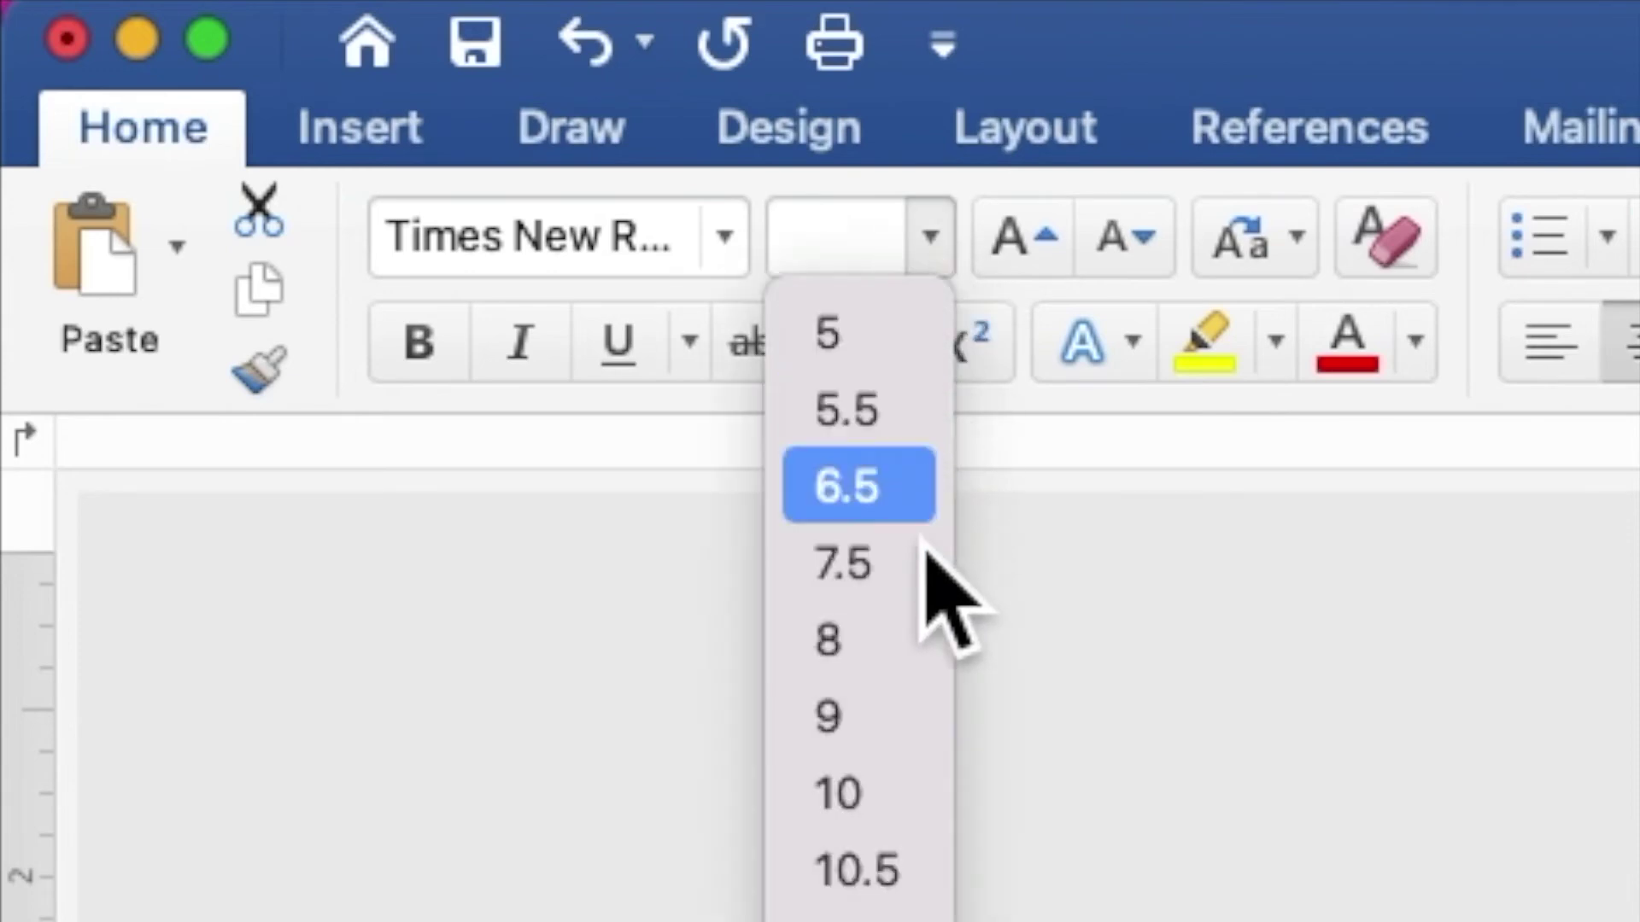
{"action": "left_click", "coordinate": [891, 726]}
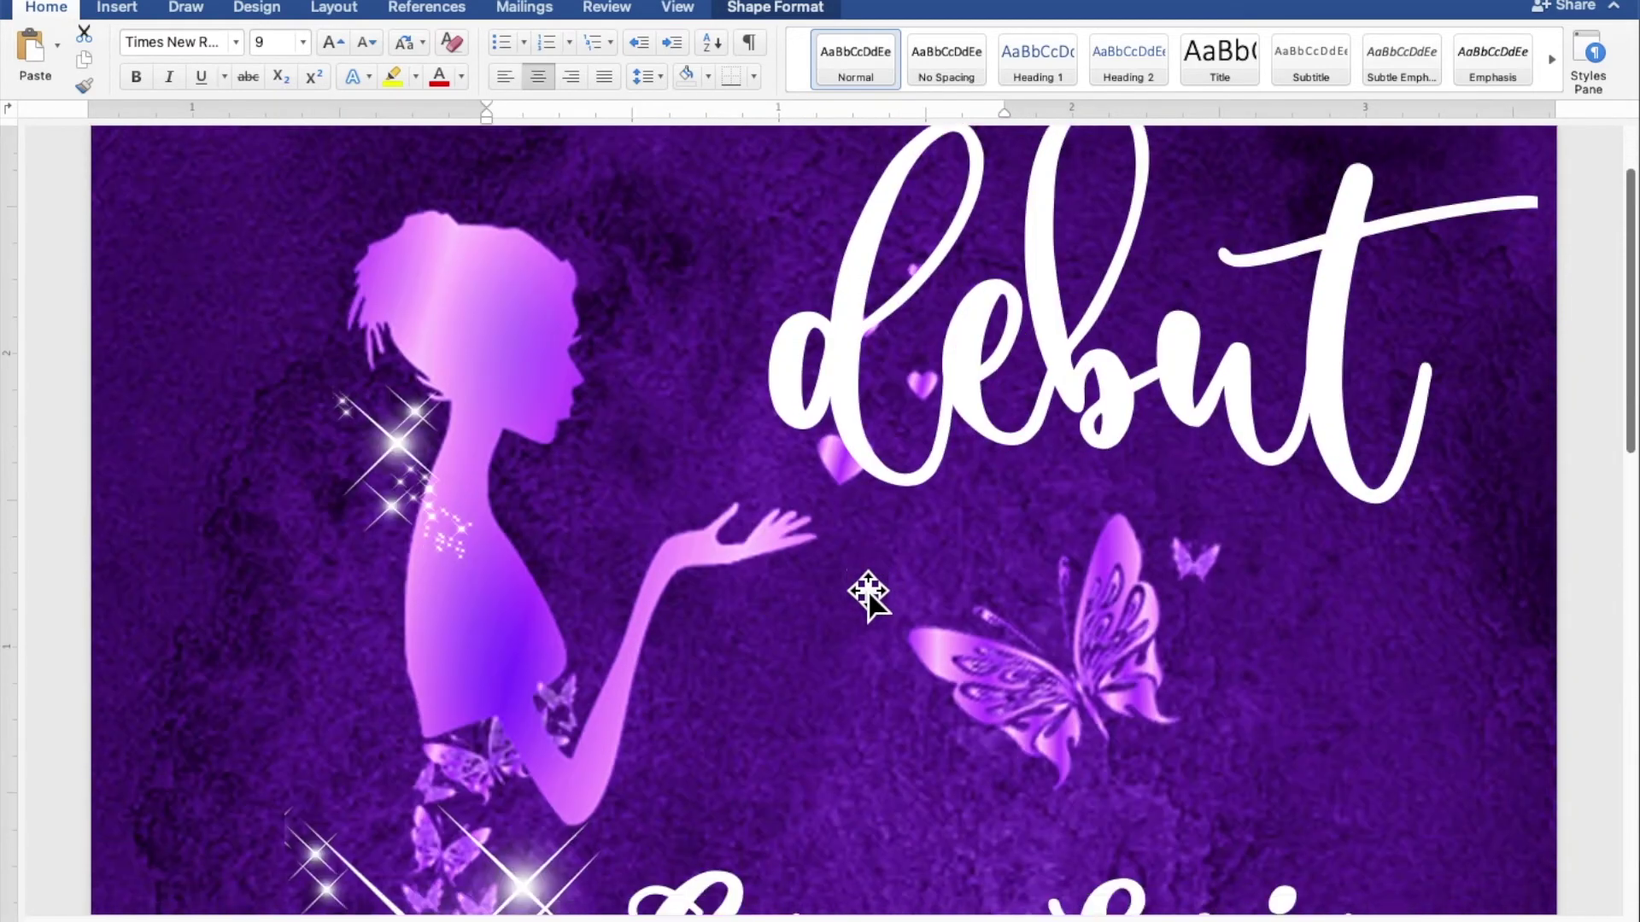
{"action": "scroll", "coordinate": [866, 591], "scroll_direction": "down", "scroll_amount": 2}
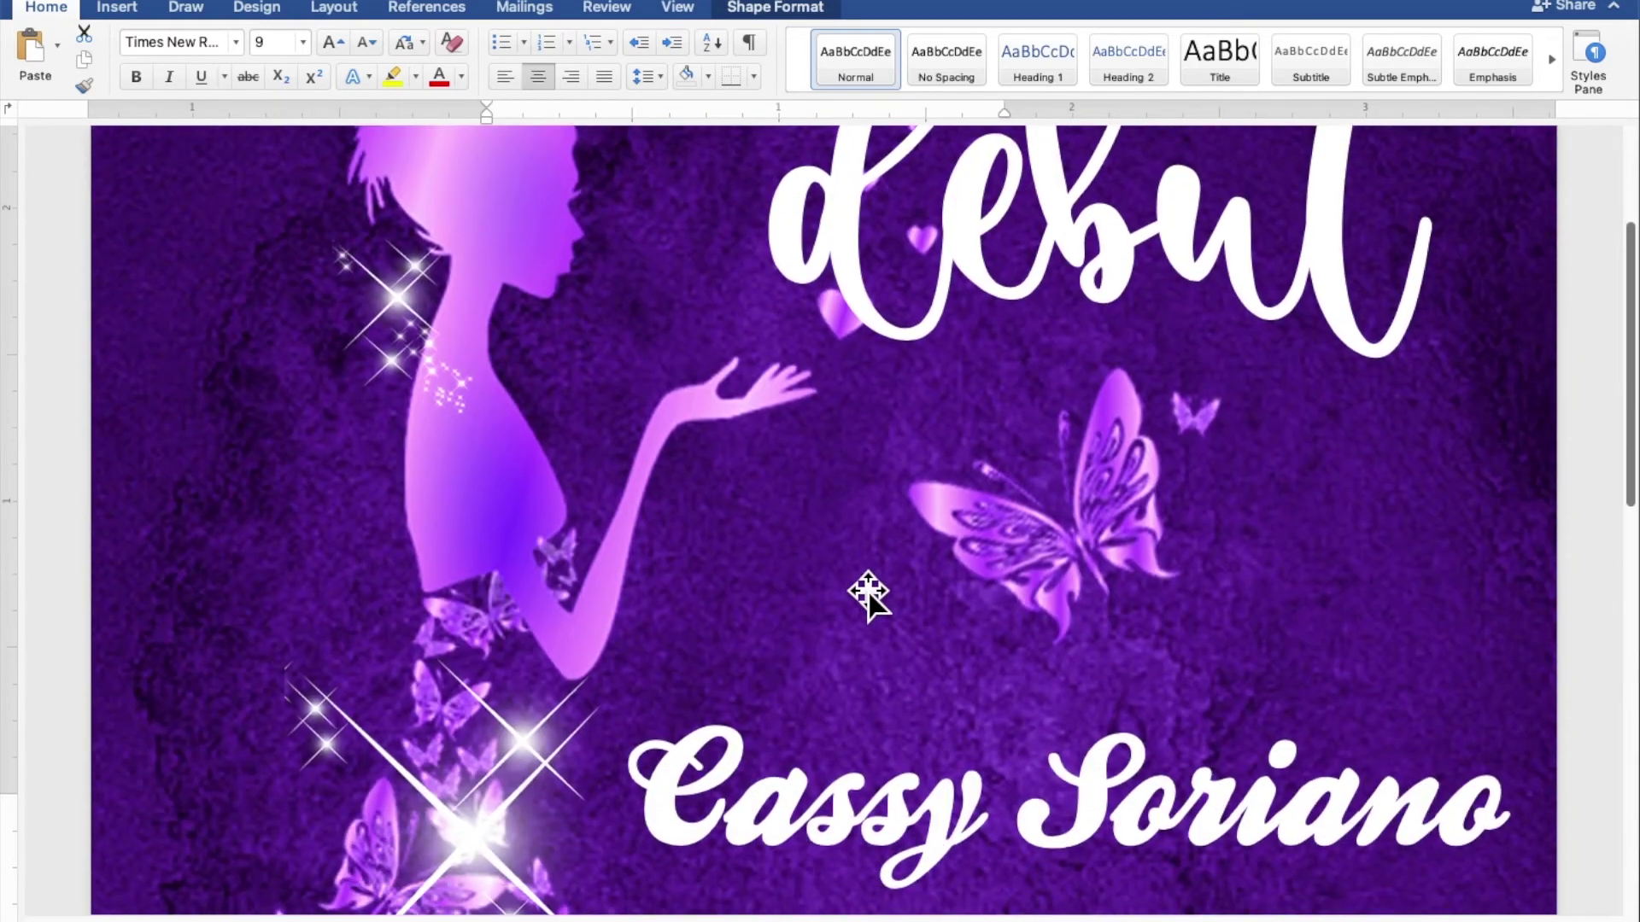
{"action": "scroll", "coordinate": [867, 591], "scroll_direction": "down", "scroll_amount": 1}
{"action": "scroll", "coordinate": [867, 592], "scroll_direction": "down", "scroll_amount": 2}
{"action": "scroll", "coordinate": [854, 581], "scroll_direction": "down", "scroll_amount": 2}
{"action": "scroll", "coordinate": [854, 582], "scroll_direction": "down", "scroll_amount": 1}
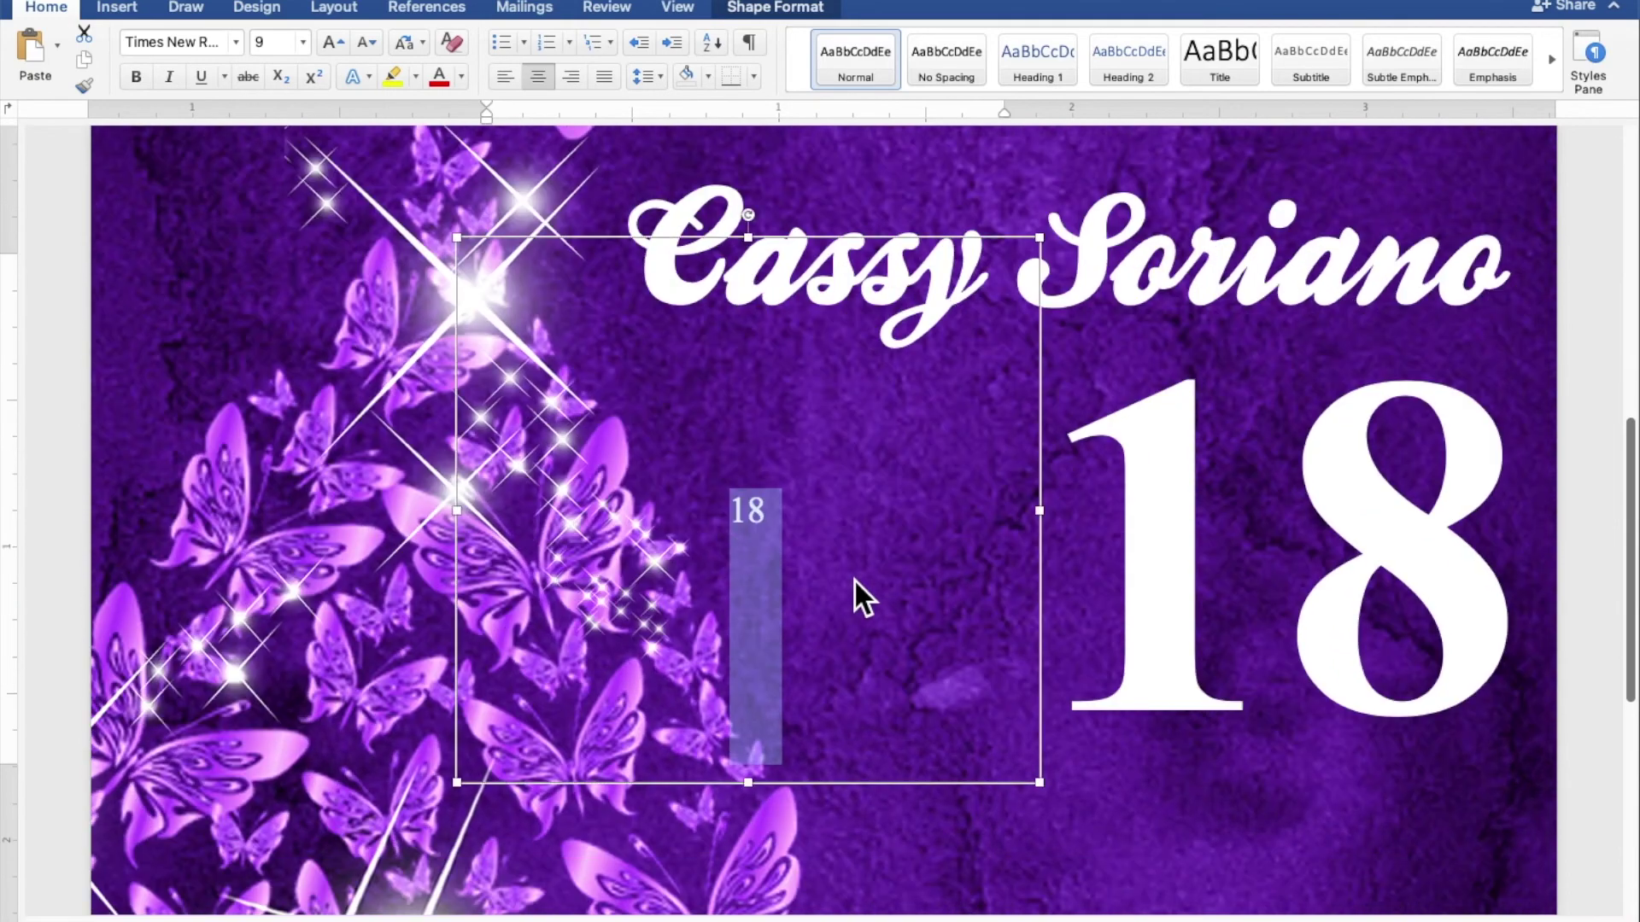
{"action": "scroll", "coordinate": [854, 582], "scroll_direction": "down", "scroll_amount": 2}
{"action": "left_click", "coordinate": [832, 457]}
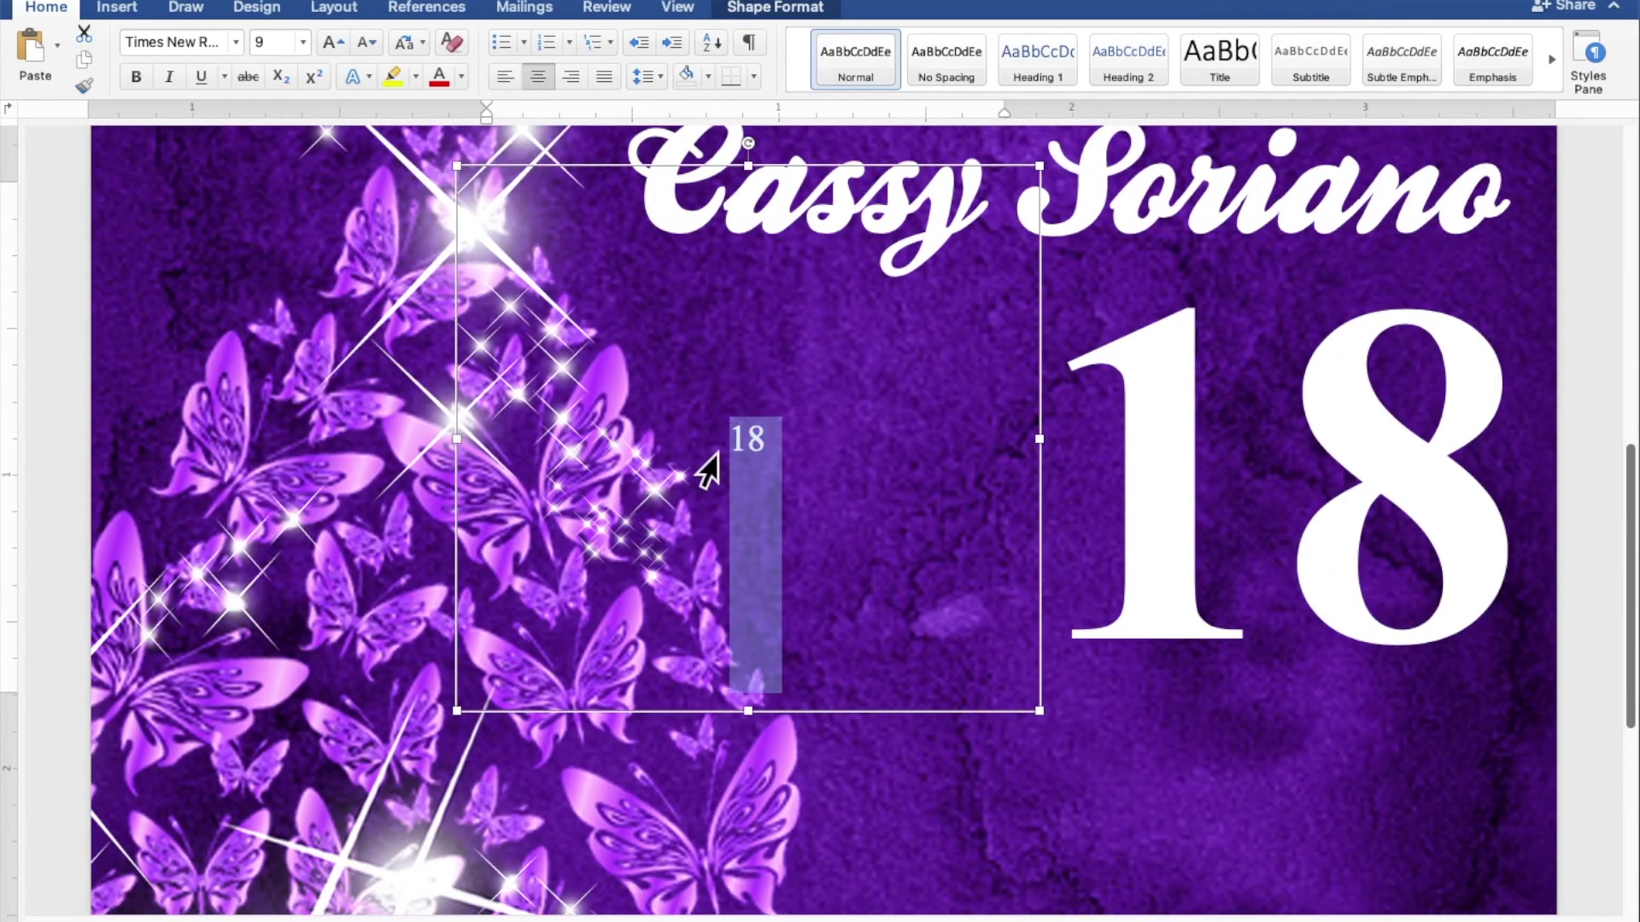
{"action": "type", "text": "IS TURNING"}
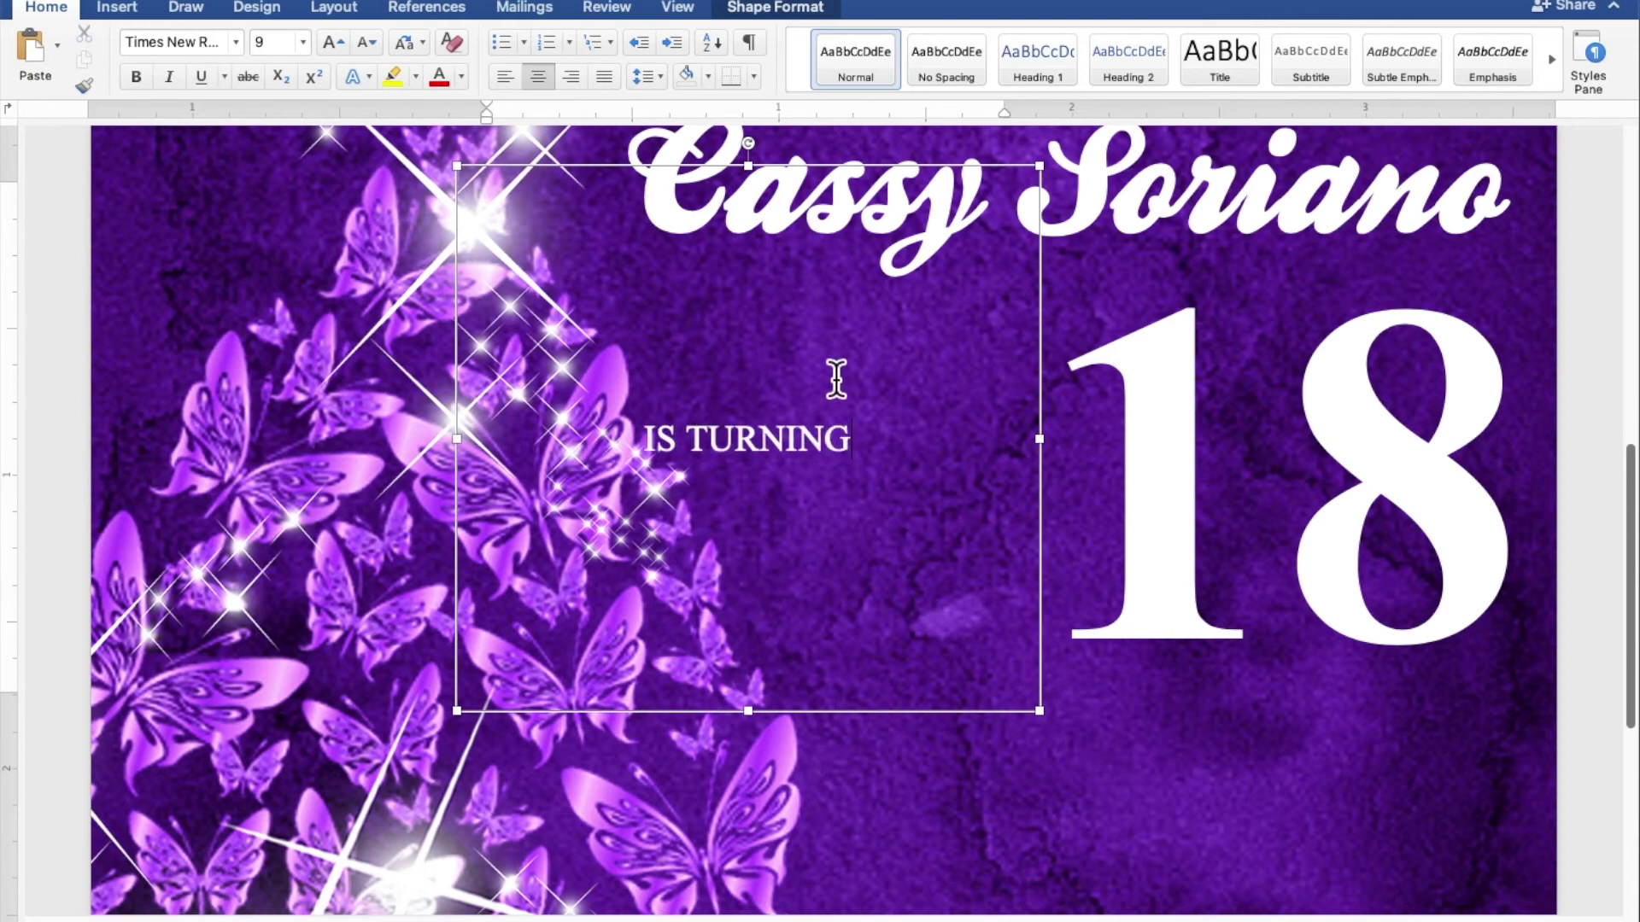
- Shrink the IS TURNING text box and place it just left of the large 18
{"action": "left_click_drag", "start_coordinate": [1056, 190], "coordinate": [912, 480]}
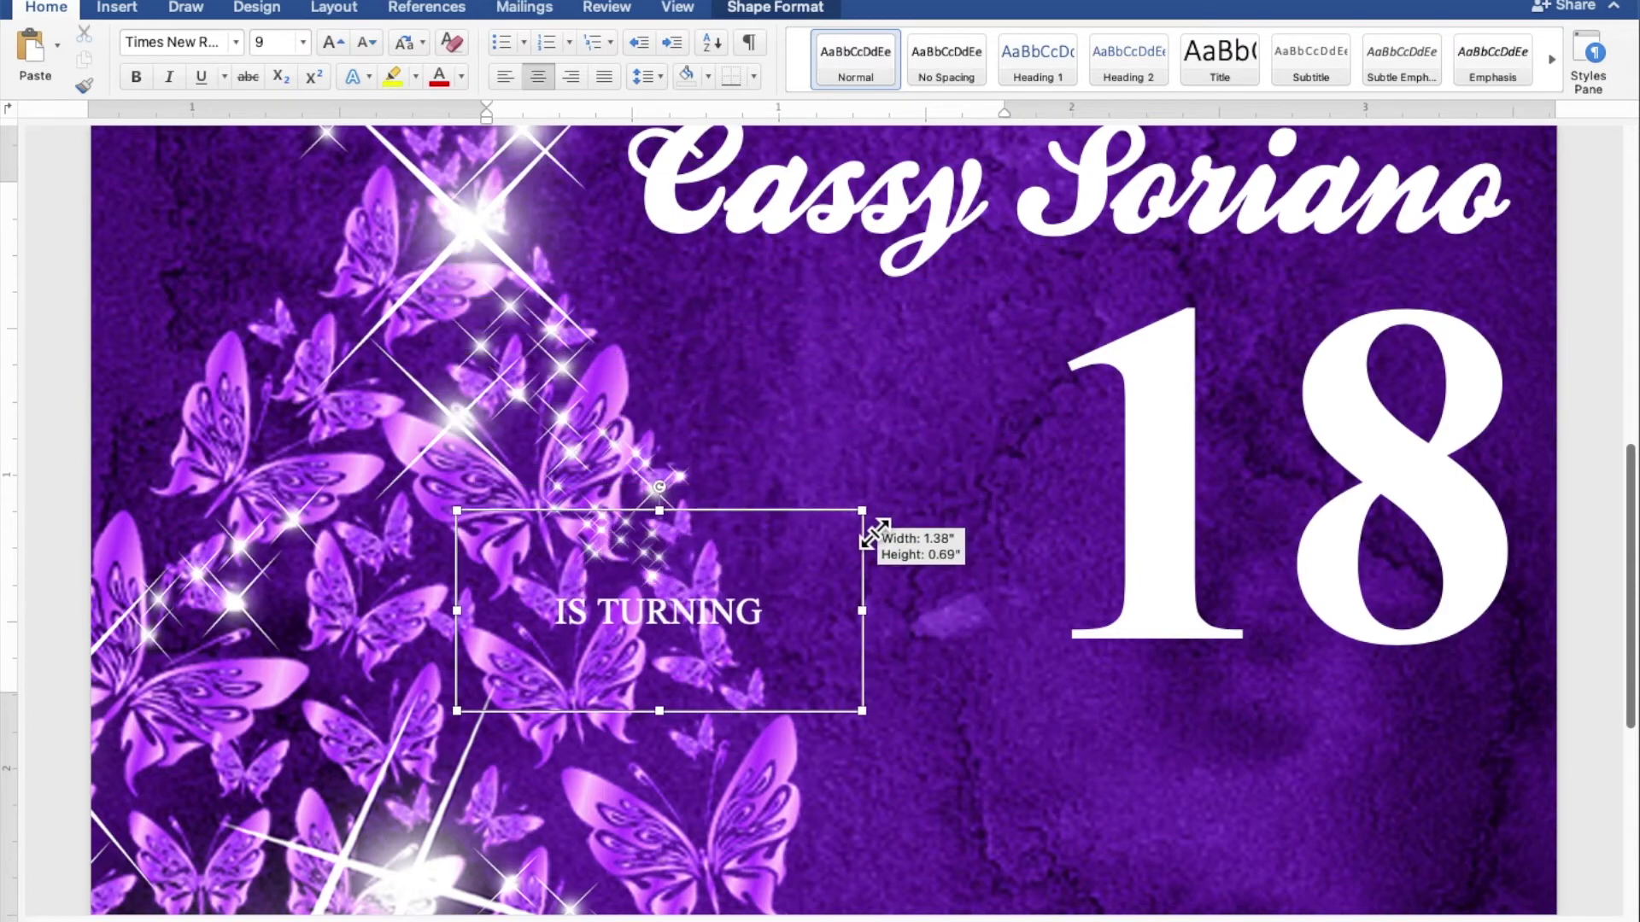
{"action": "left_click_drag", "start_coordinate": [912, 480], "coordinate": [837, 538]}
{"action": "left_click_drag", "start_coordinate": [777, 591], "coordinate": [1057, 422]}
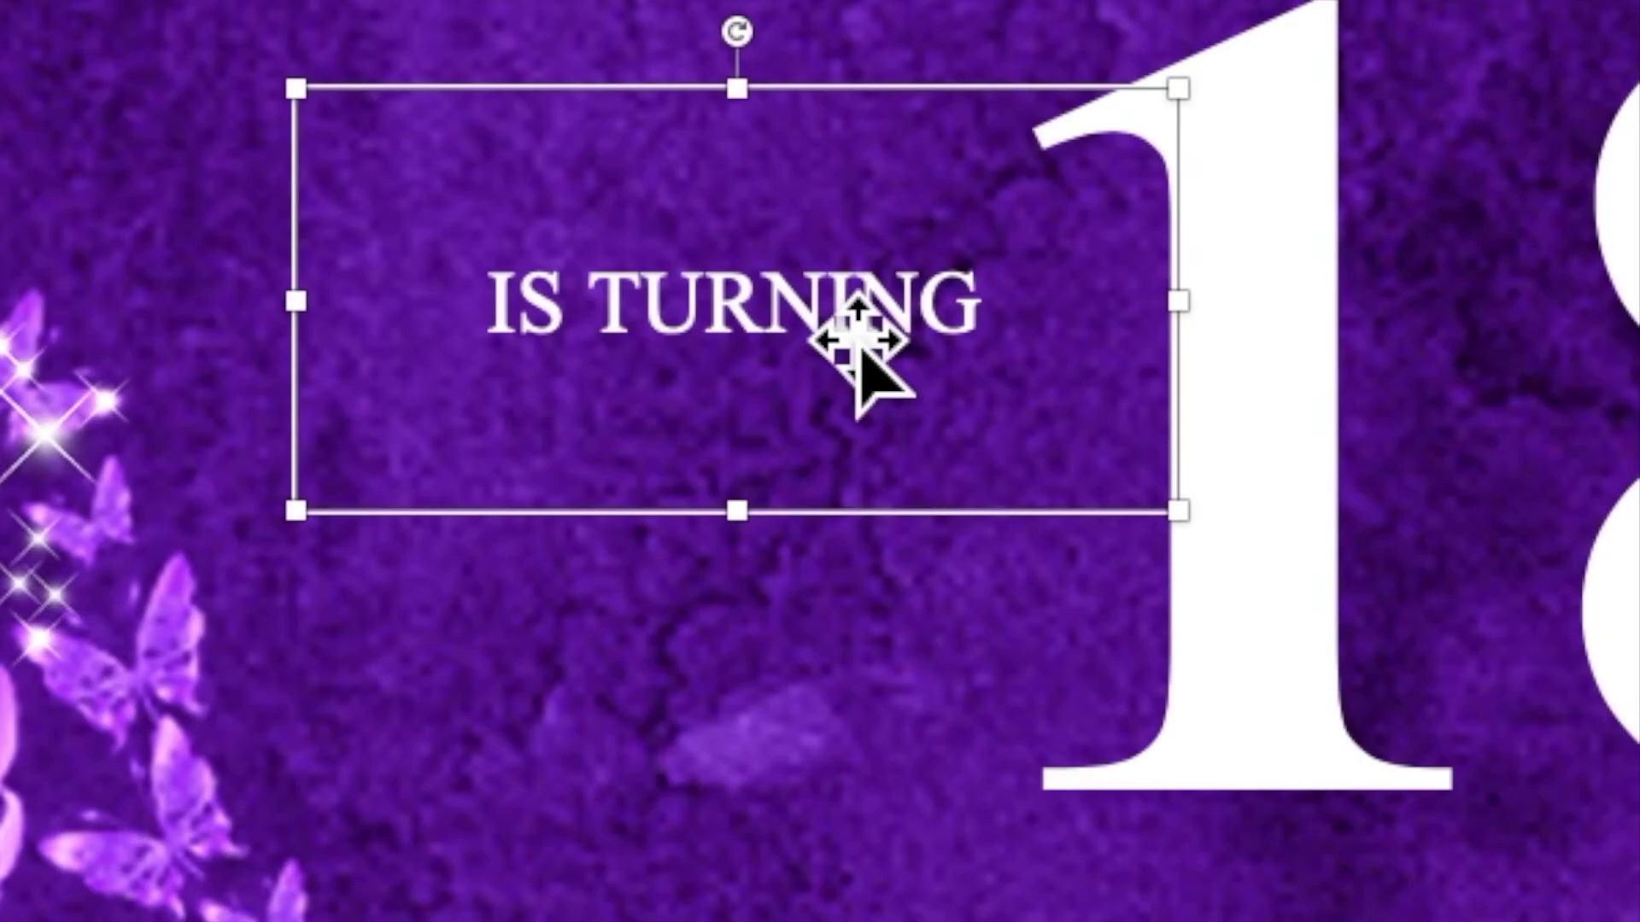
- Duplicate the IS TURNING box, move it below the 18, and enlarge it for several lines
{"action": "right_click", "coordinate": [978, 430]}
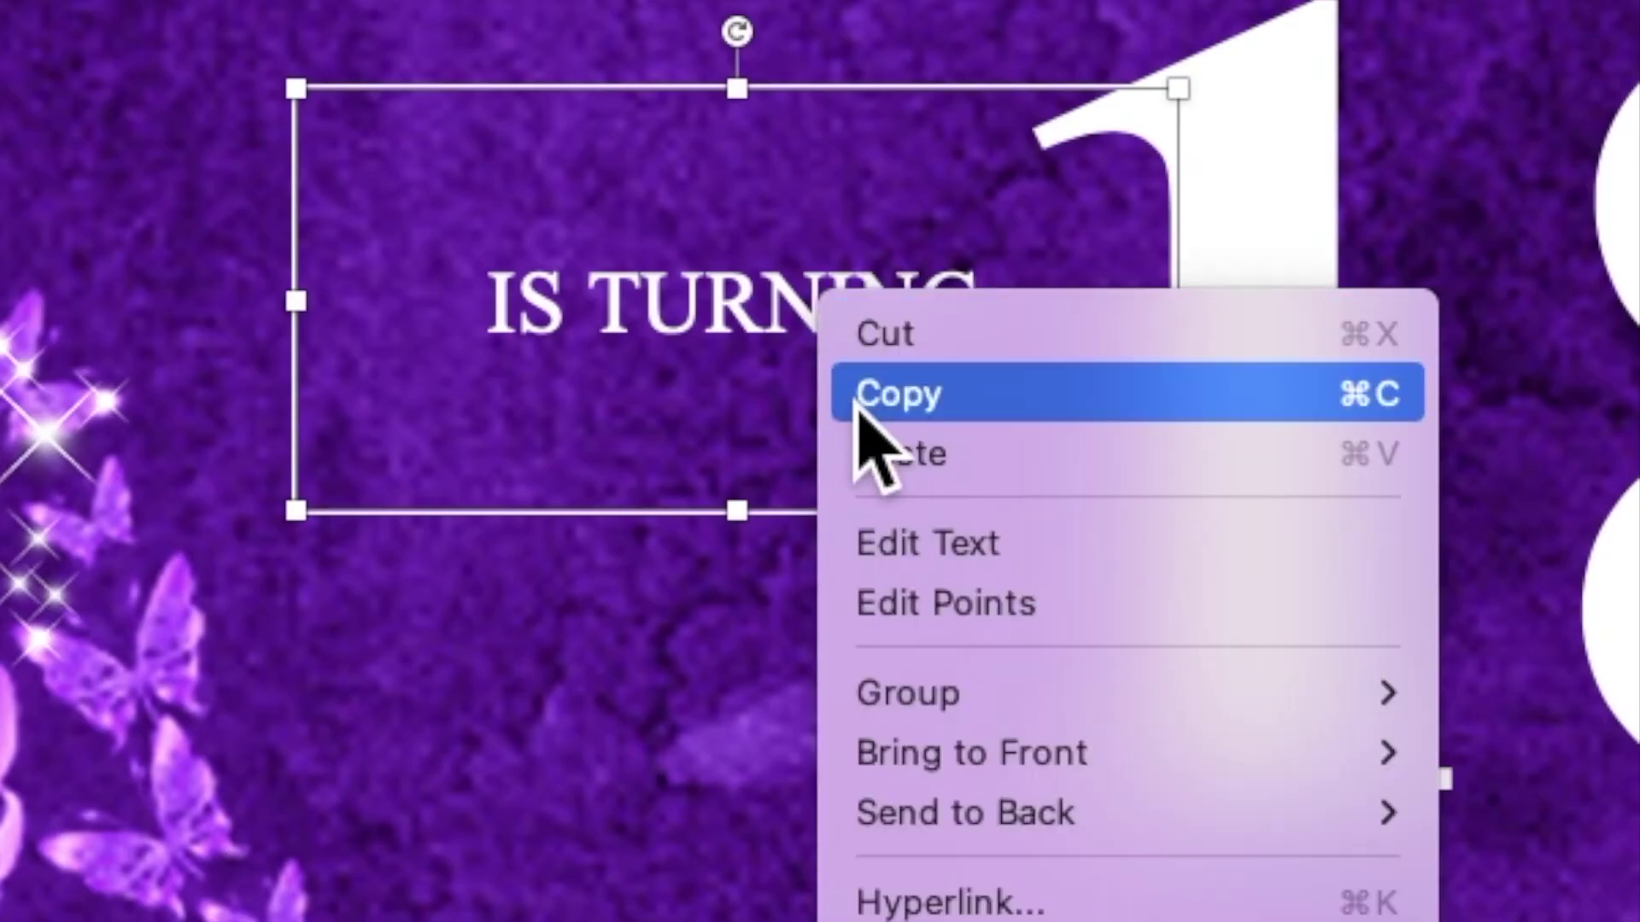
{"action": "left_click", "coordinate": [857, 397]}
{"action": "right_click", "coordinate": [776, 299]}
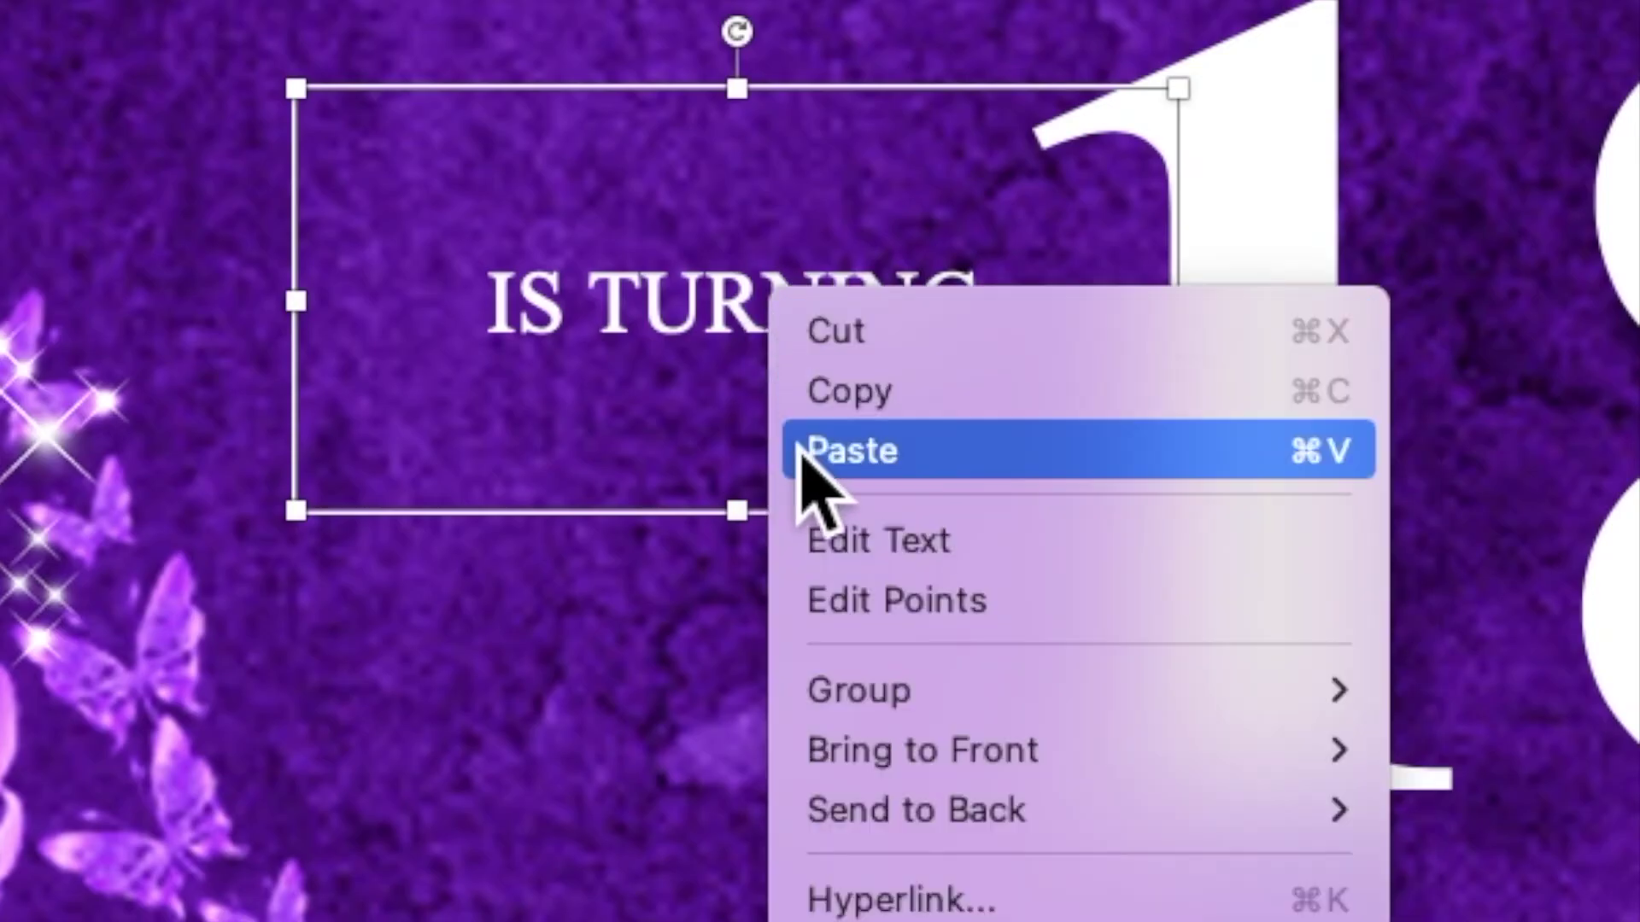
{"action": "left_click", "coordinate": [851, 451]}
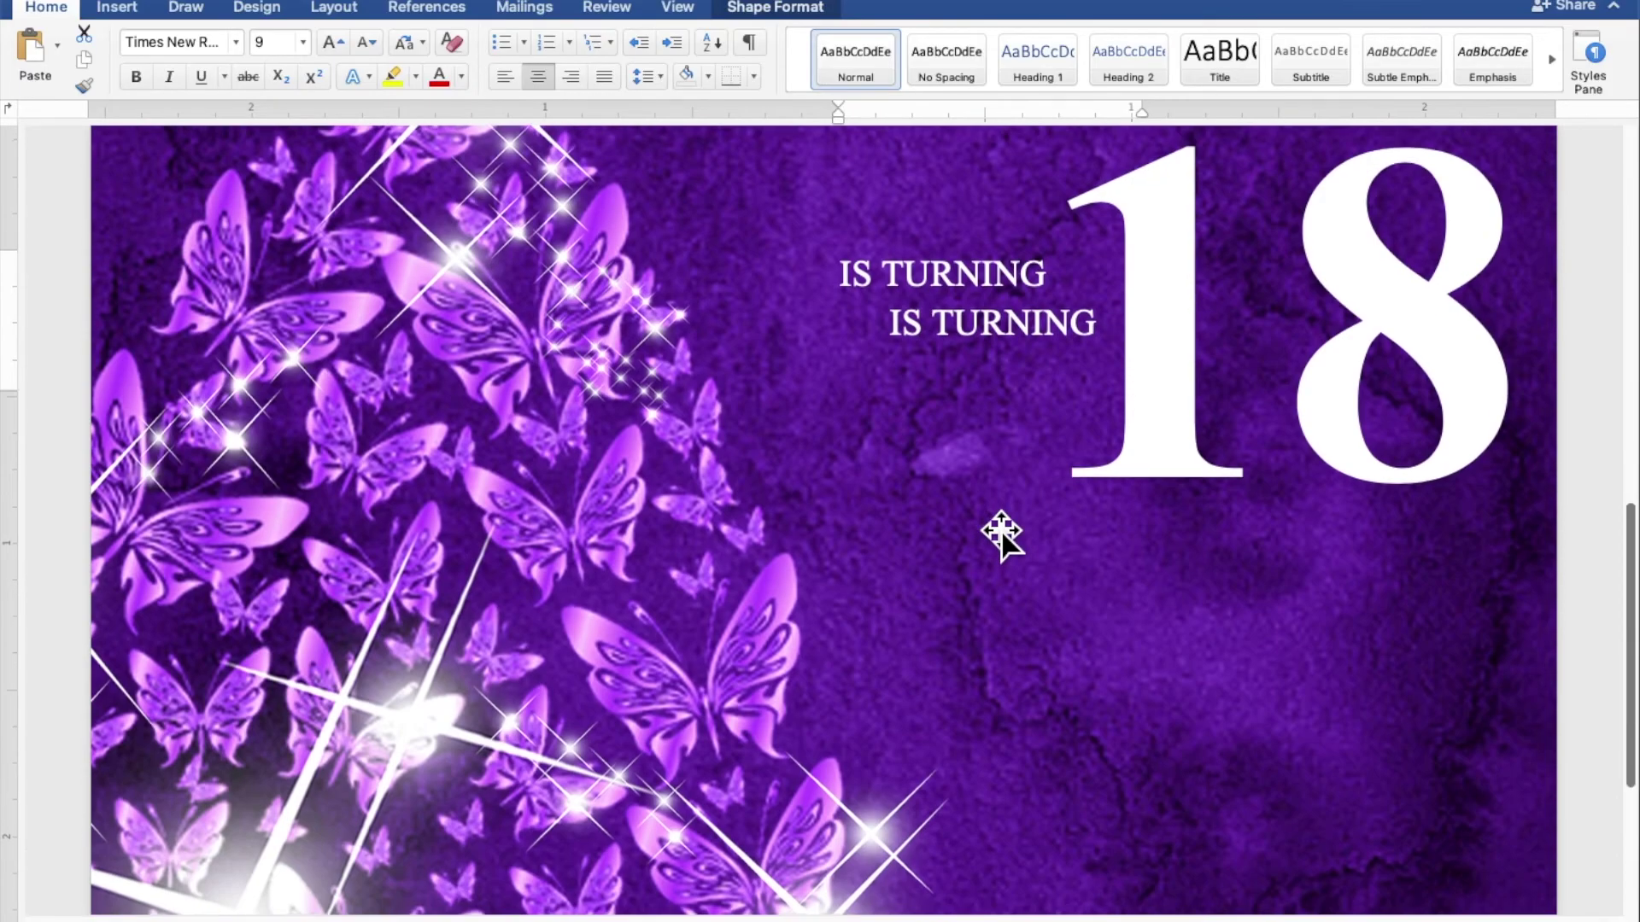
{"action": "scroll", "coordinate": [1001, 536], "scroll_direction": "down", "scroll_amount": 3}
{"action": "left_click_drag", "start_coordinate": [1014, 226], "coordinate": [1067, 546]}
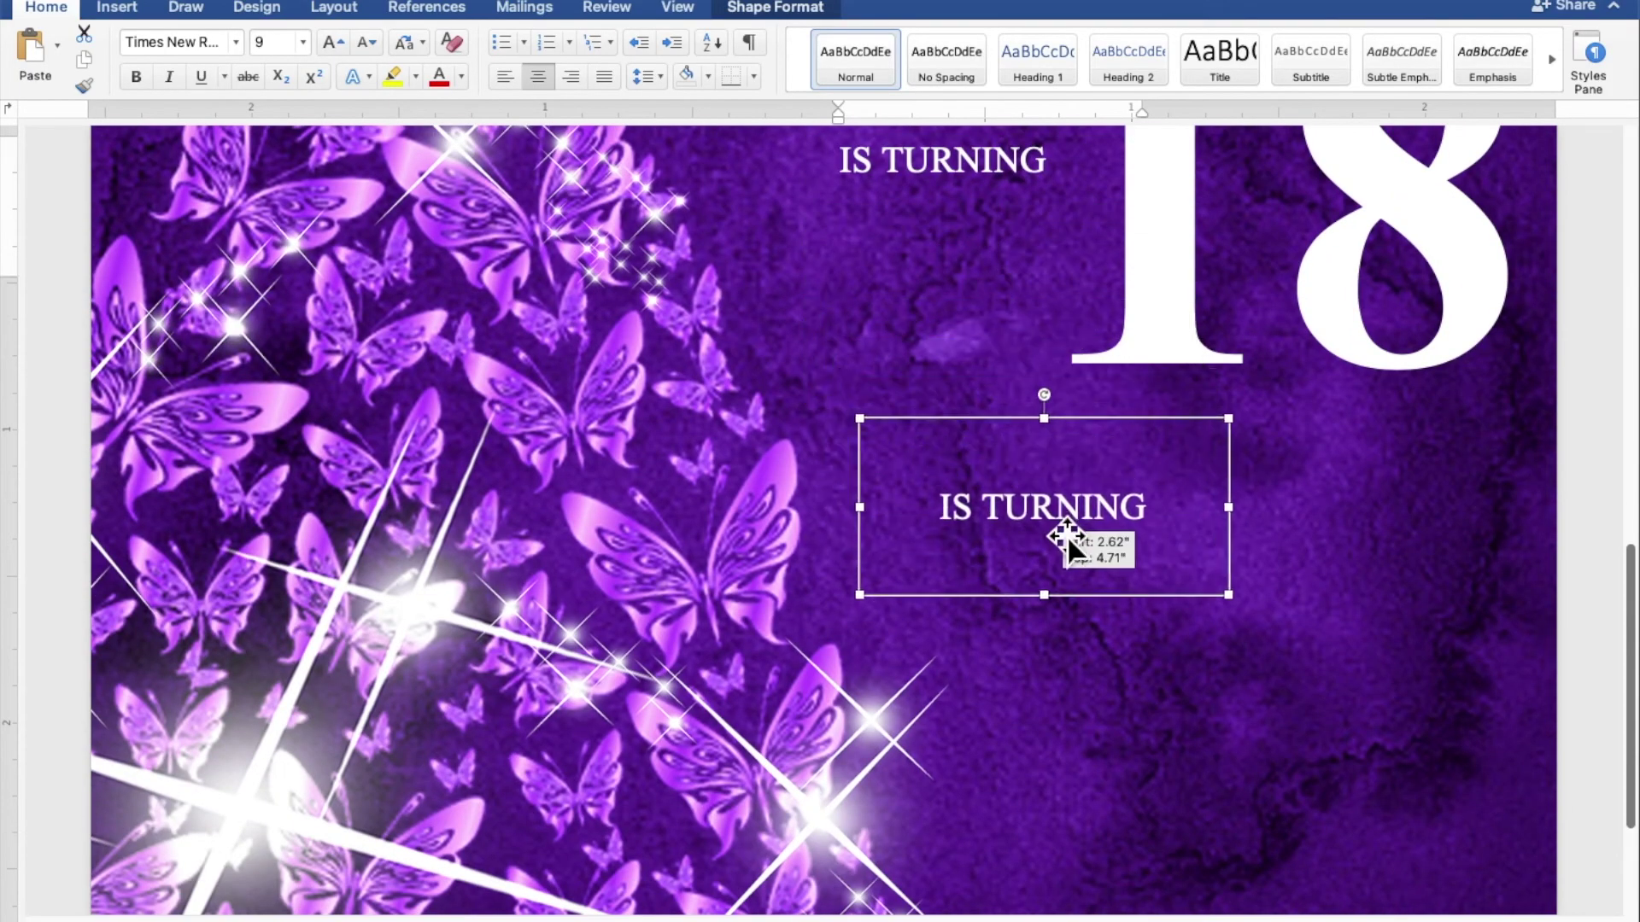
{"action": "scroll", "coordinate": [1259, 542], "scroll_direction": "down", "scroll_amount": 5}
{"action": "left_click_drag", "start_coordinate": [1239, 380], "coordinate": [1517, 665]}
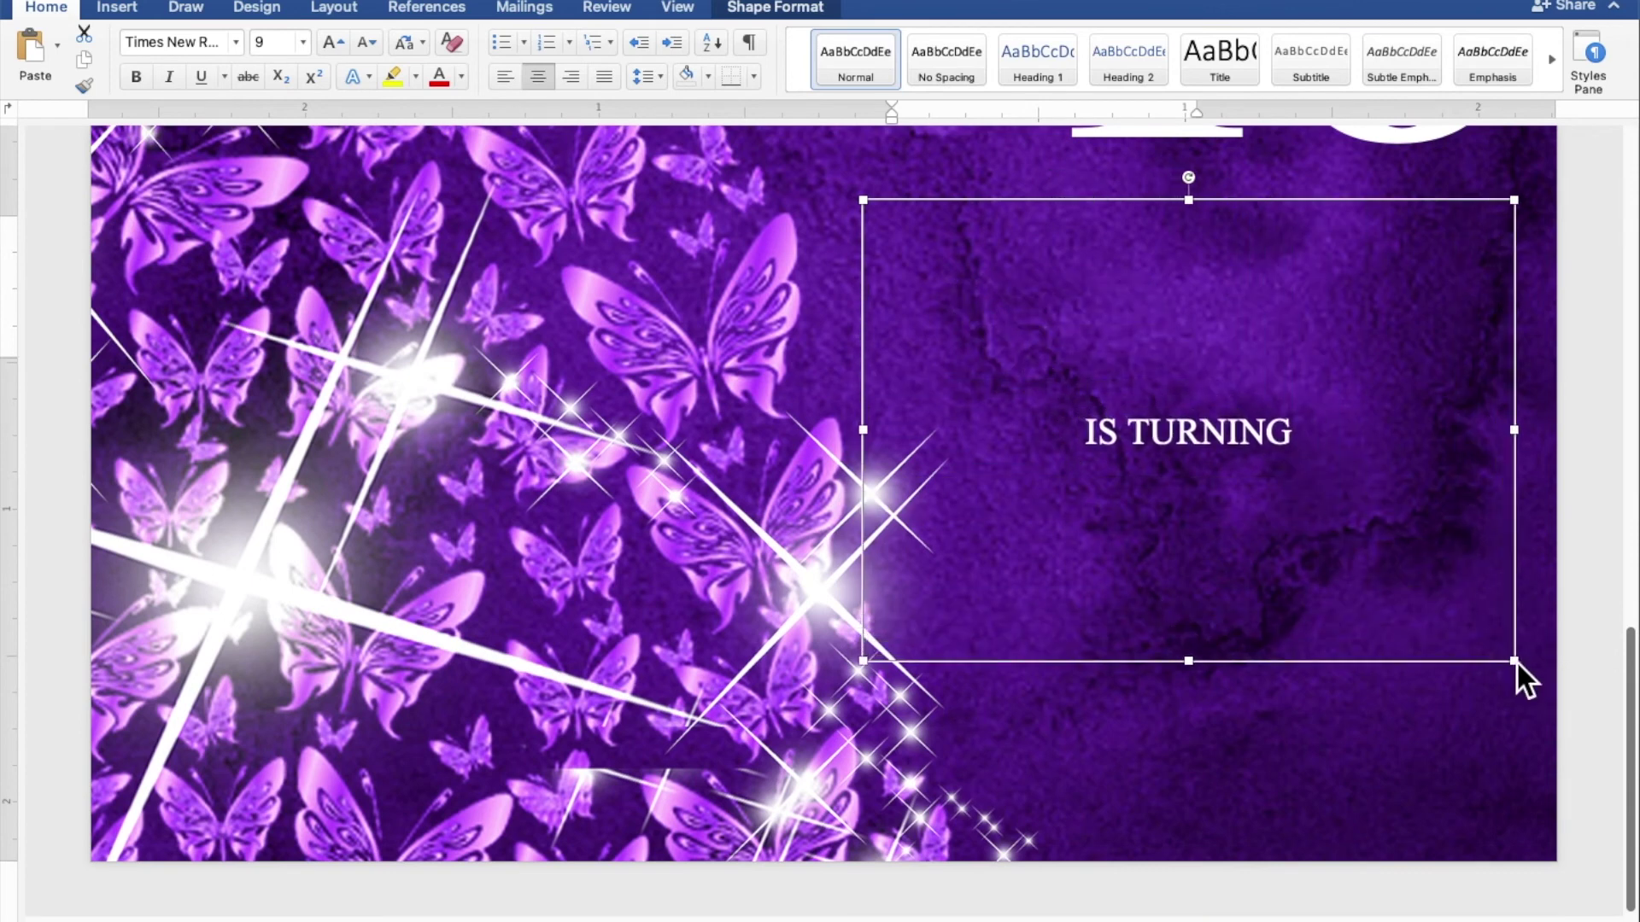
- Replace its text with SUNDAY, JANUARY 30, 2022, 5:00 TO 8:00 PM, JAPANESE GARDEN, TONDALIGAN BEACH, DAGUPAN CITY on separate lines
{"action": "left_click_drag", "start_coordinate": [1350, 451], "coordinate": [1093, 444]}
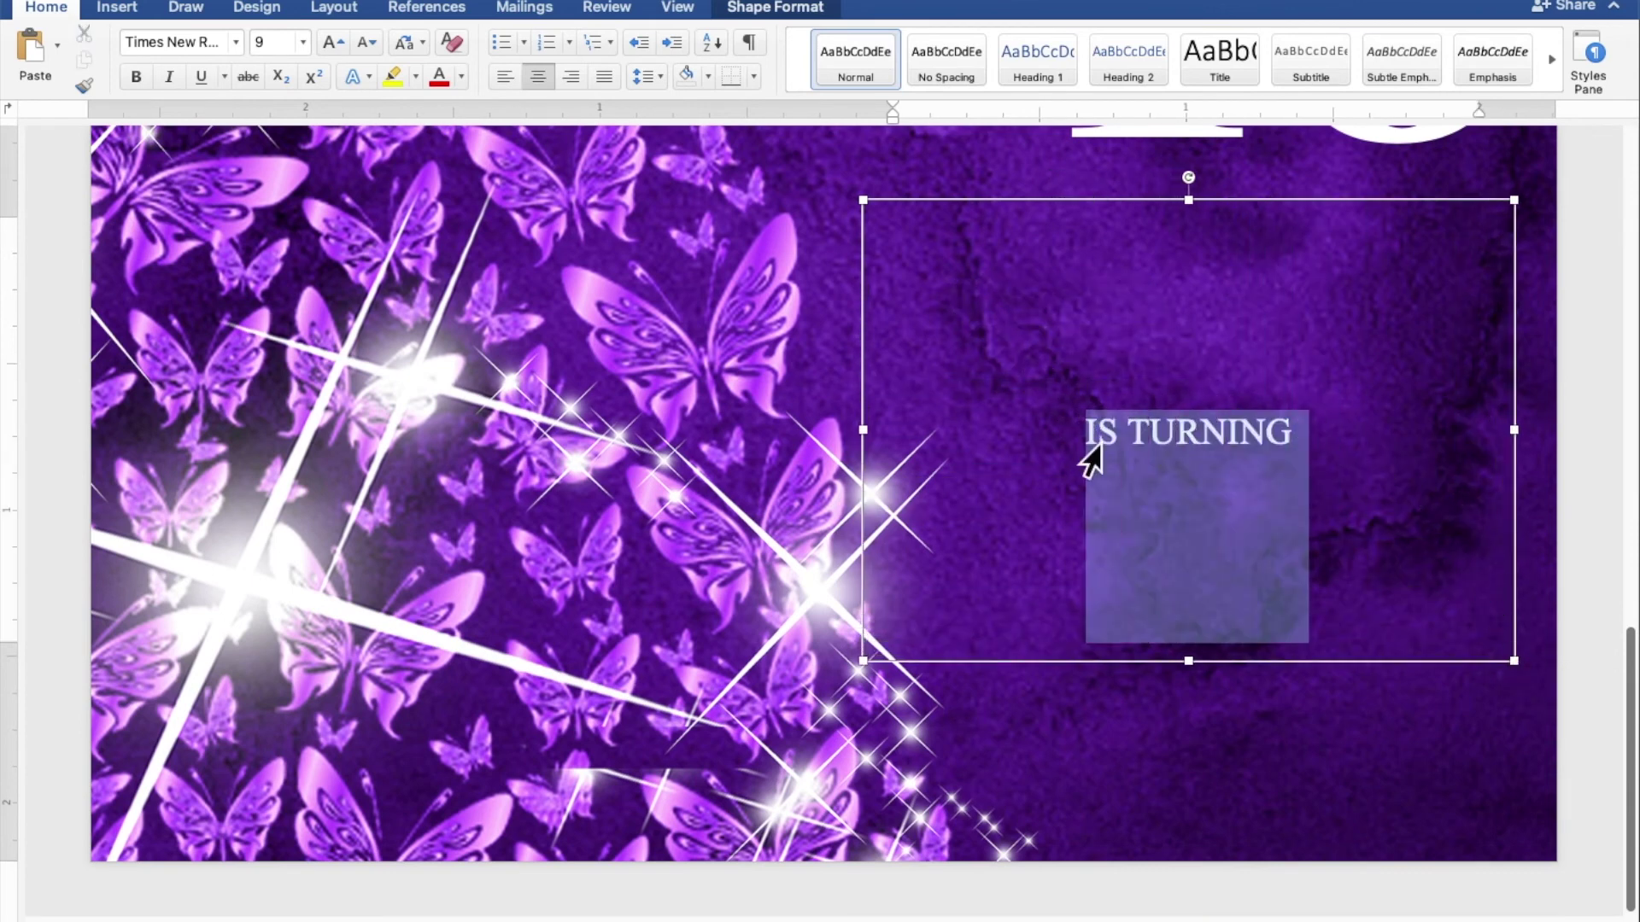
{"action": "type", "text": "SU"}
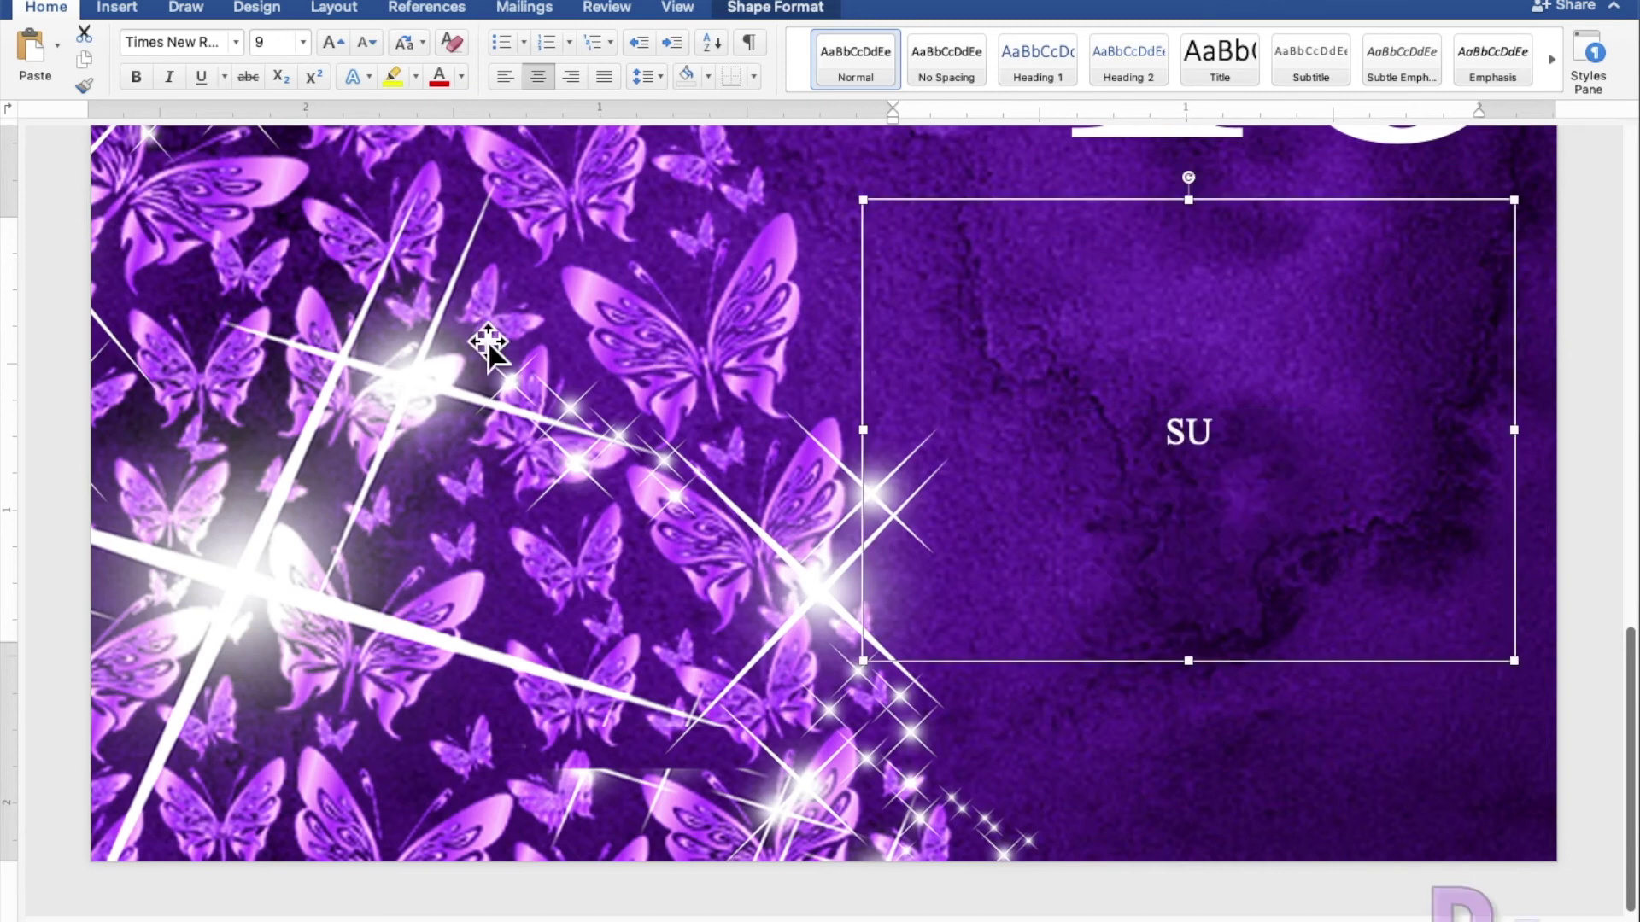
{"action": "type", "text": "NDAY"}
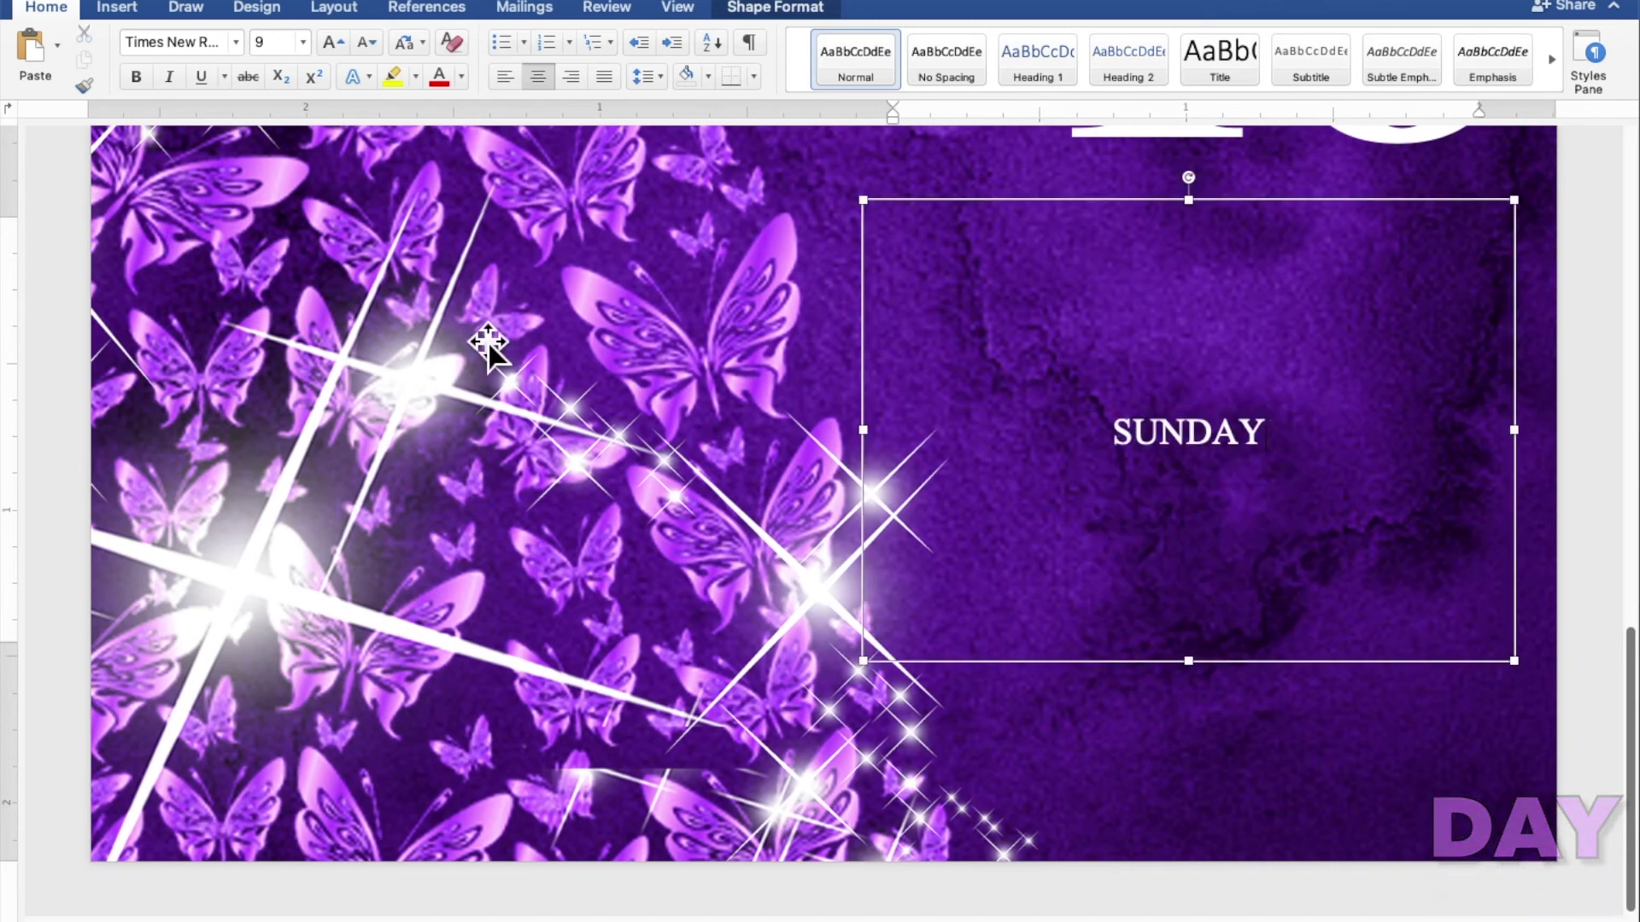
{"action": "key", "text": "Return"}
{"action": "type", "text": "JANUARY 30"}
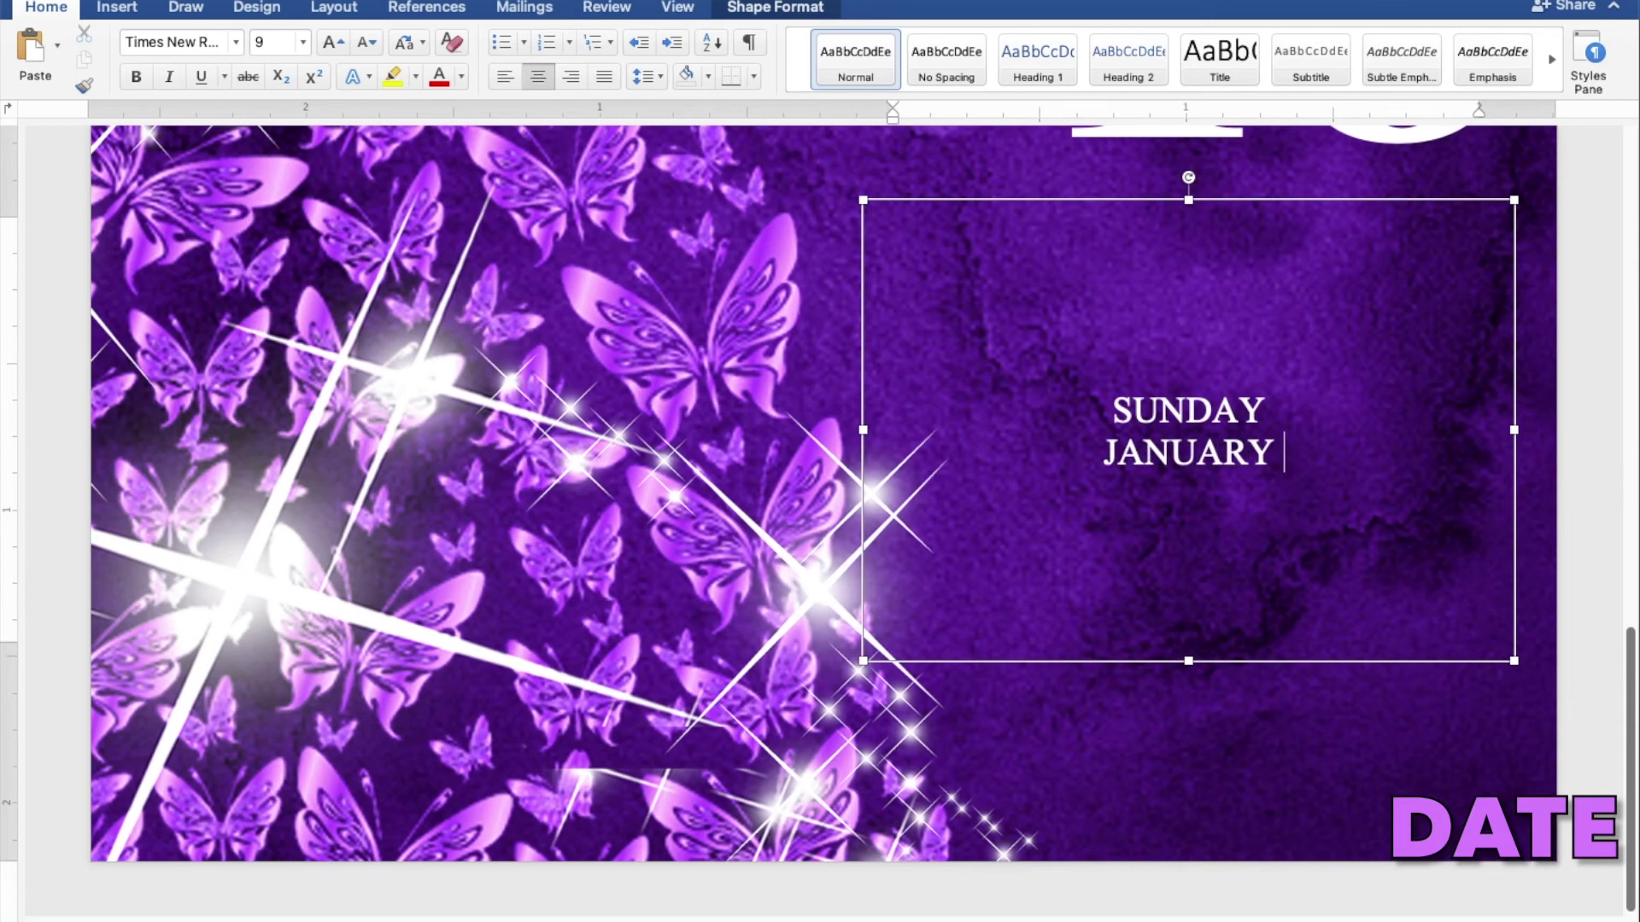
{"action": "type", "text": ", 2022"}
{"action": "key", "text": "Return"}
{"action": "type", "text": "5:00 TO 8:0"}
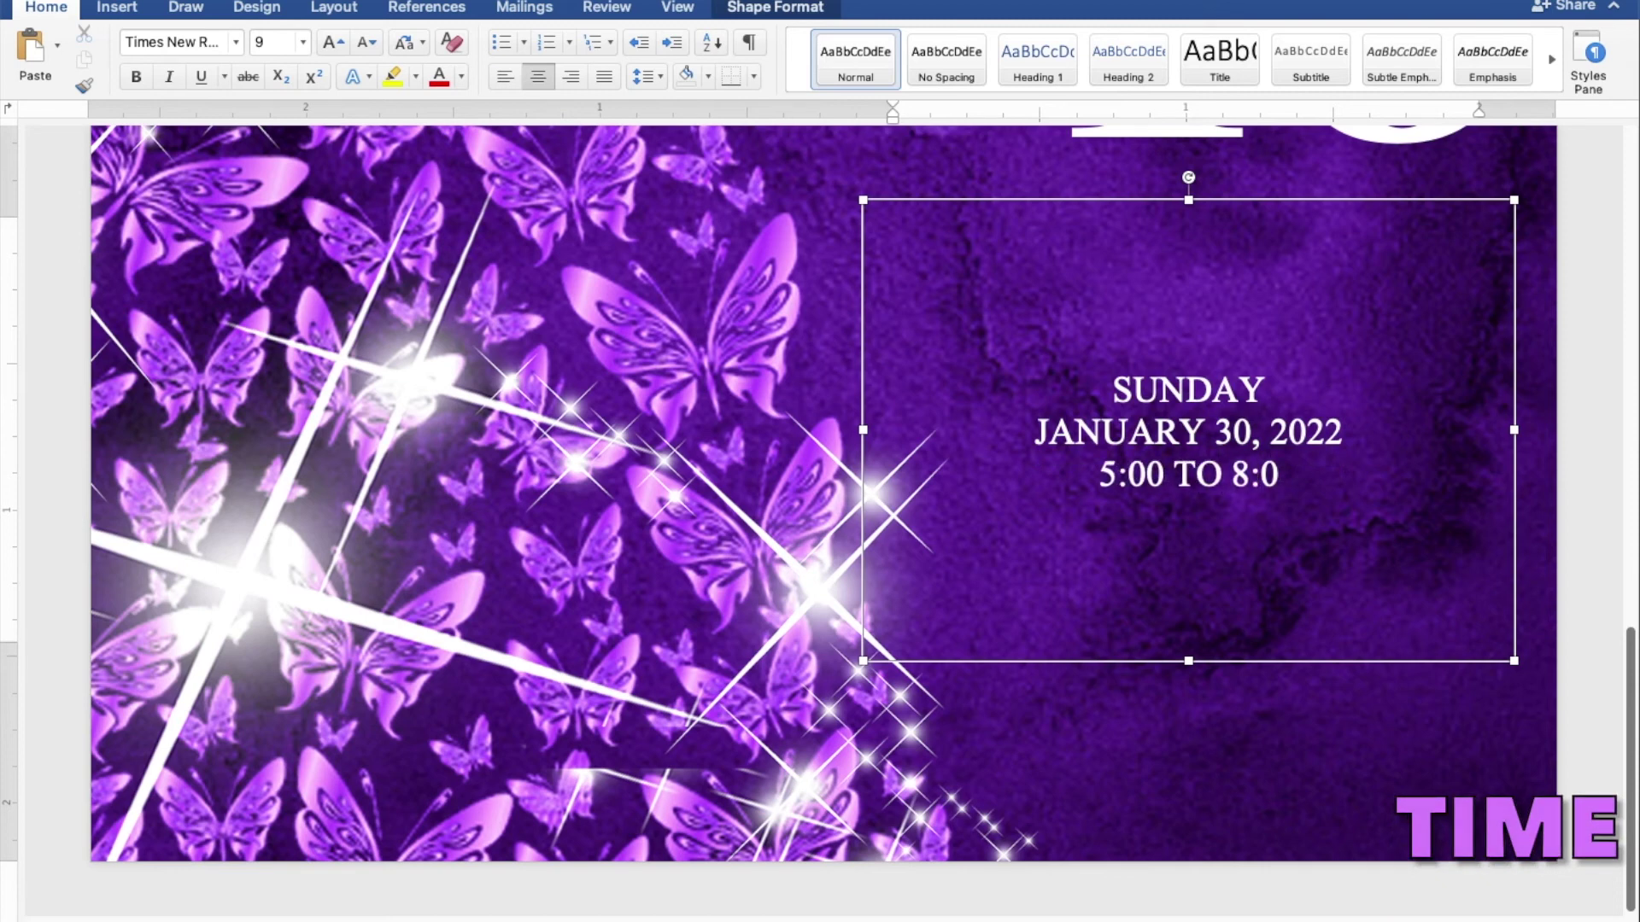
{"action": "type", "text": " PM"}
{"action": "key", "text": "Return"}
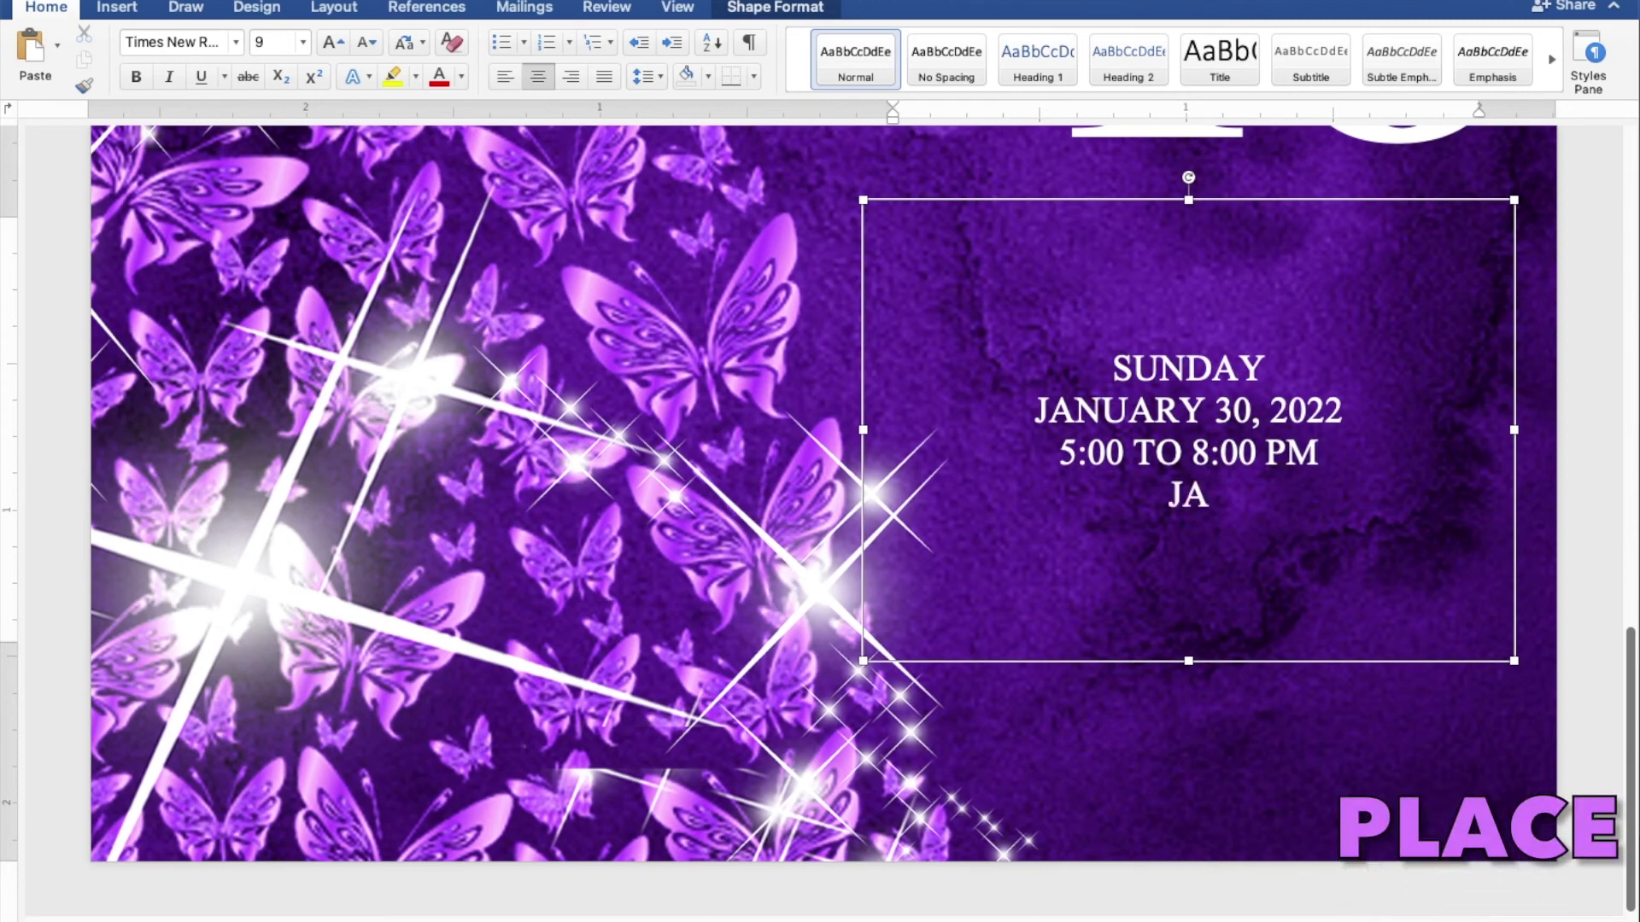
{"action": "type", "text": "GARDEN"}
{"action": "key", "text": "Return"}
{"action": "type", "text": "TONDALIGAN BEACH"}
{"action": "key", "text": "Return"}
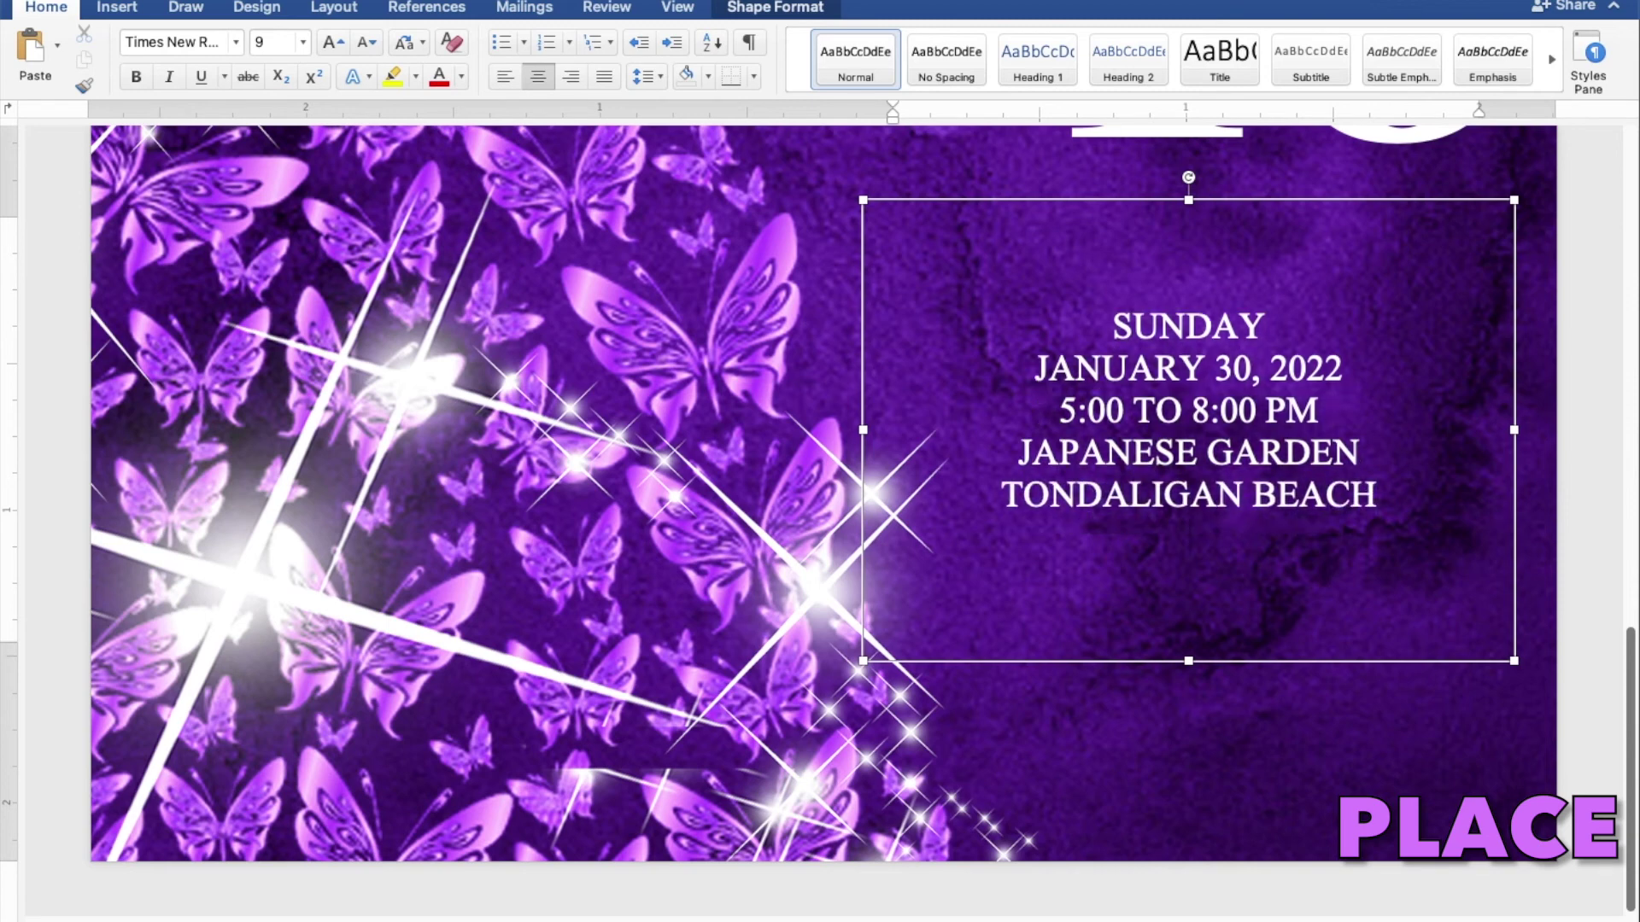
{"action": "type", "text": "ITY"}
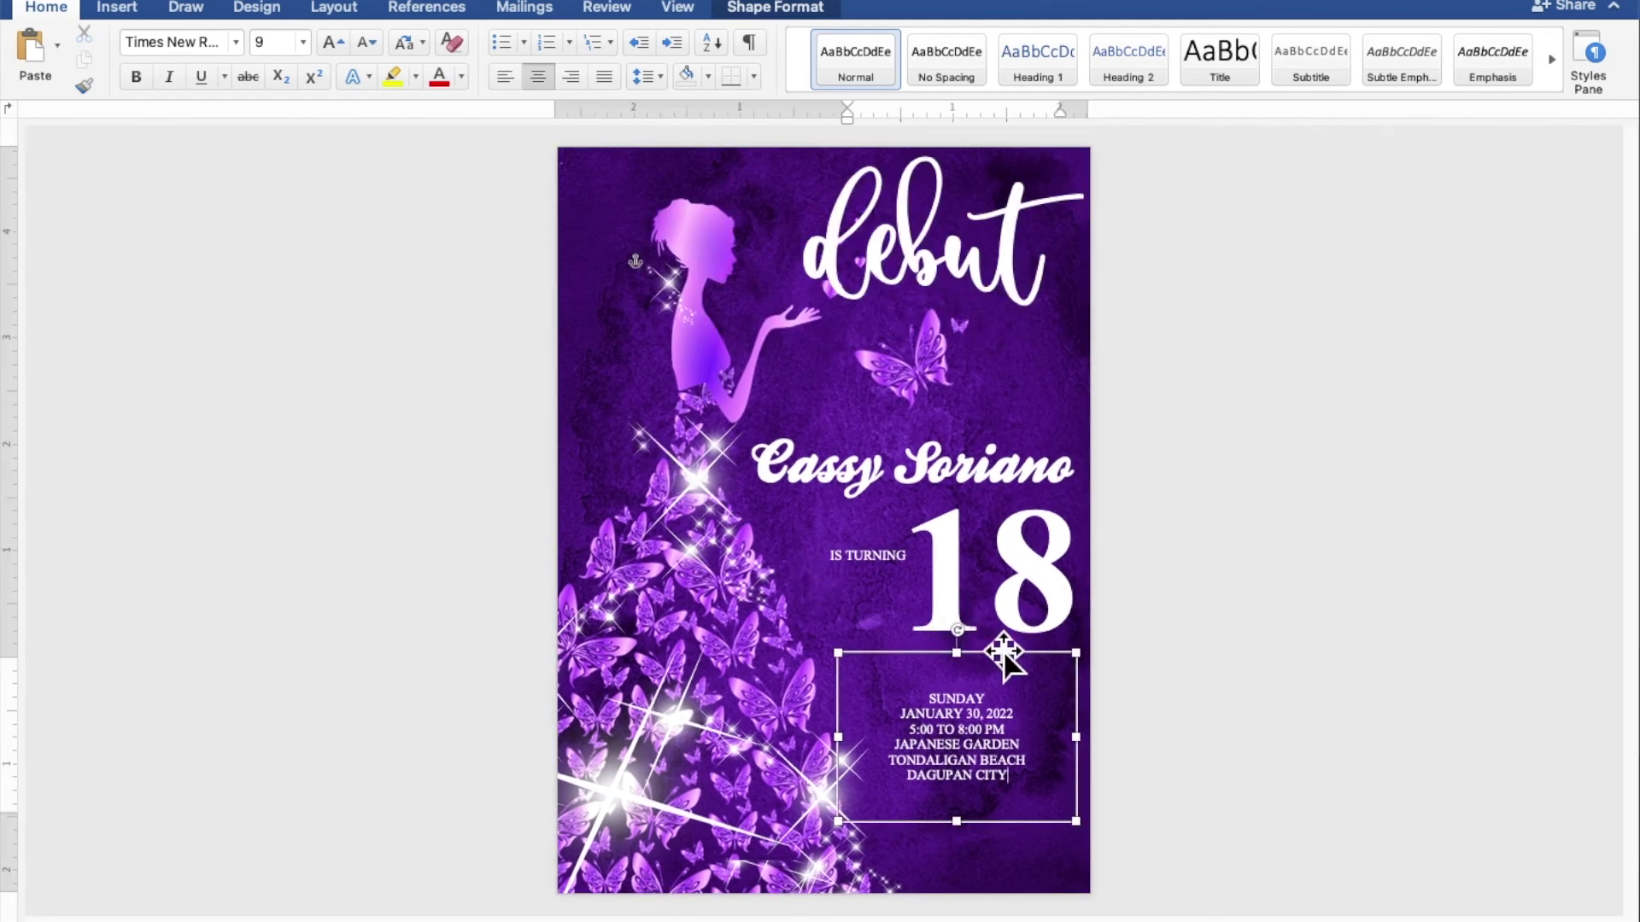
- Nudge the date and venue block slightly down and right, then deselect it
{"action": "left_click_drag", "start_coordinate": [1012, 671], "coordinate": [1022, 680]}
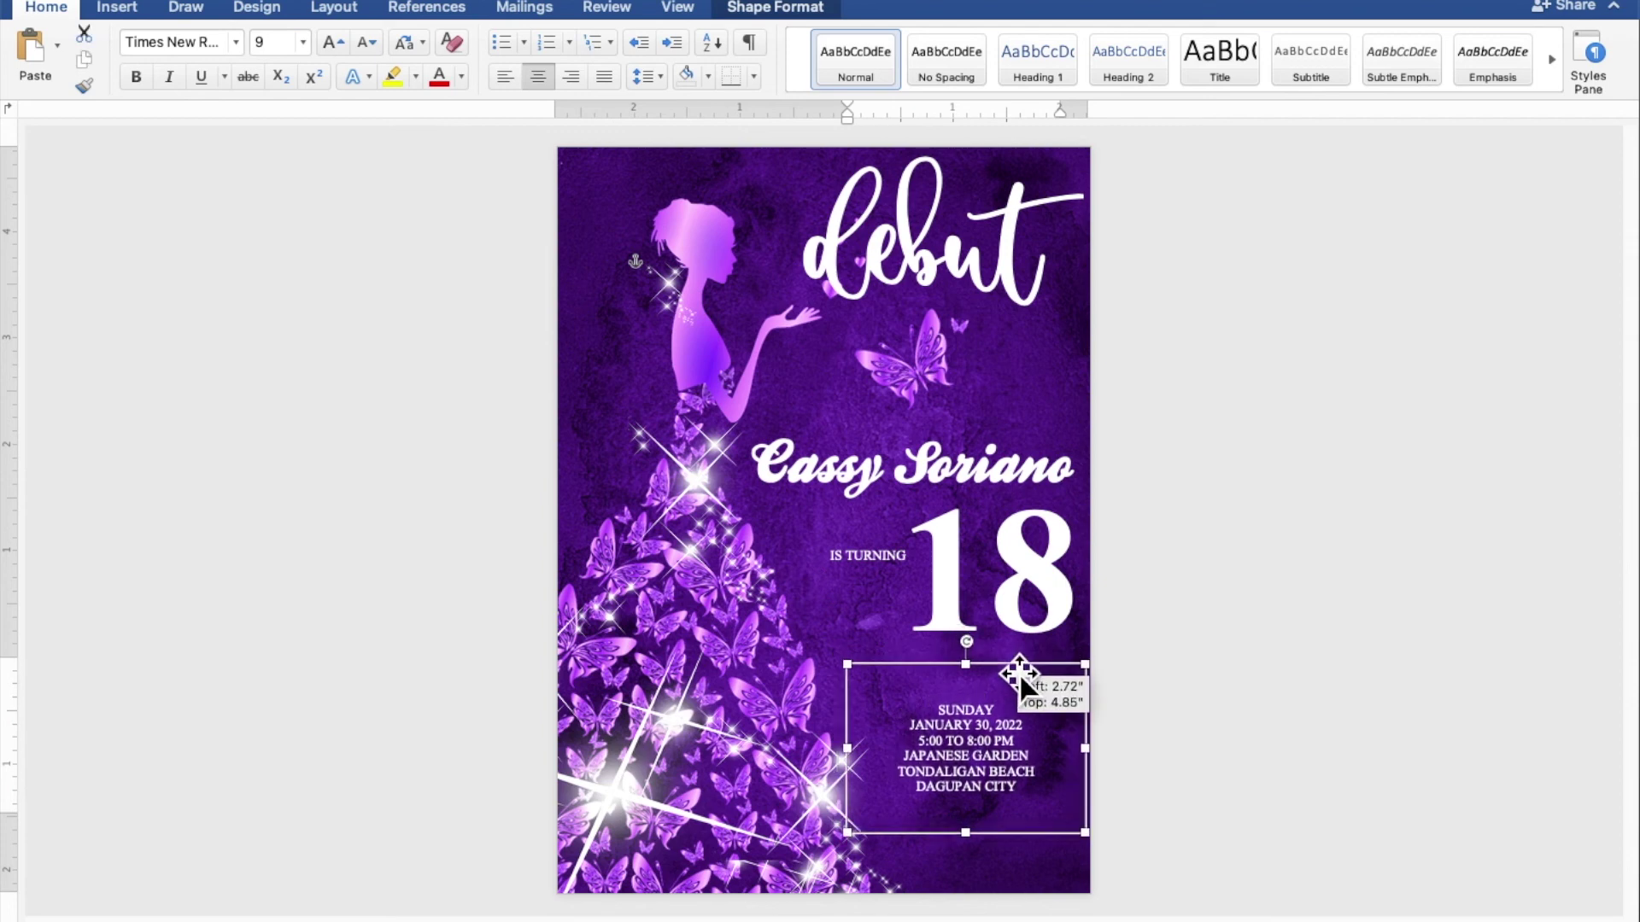
{"action": "left_click", "coordinate": [1434, 660]}
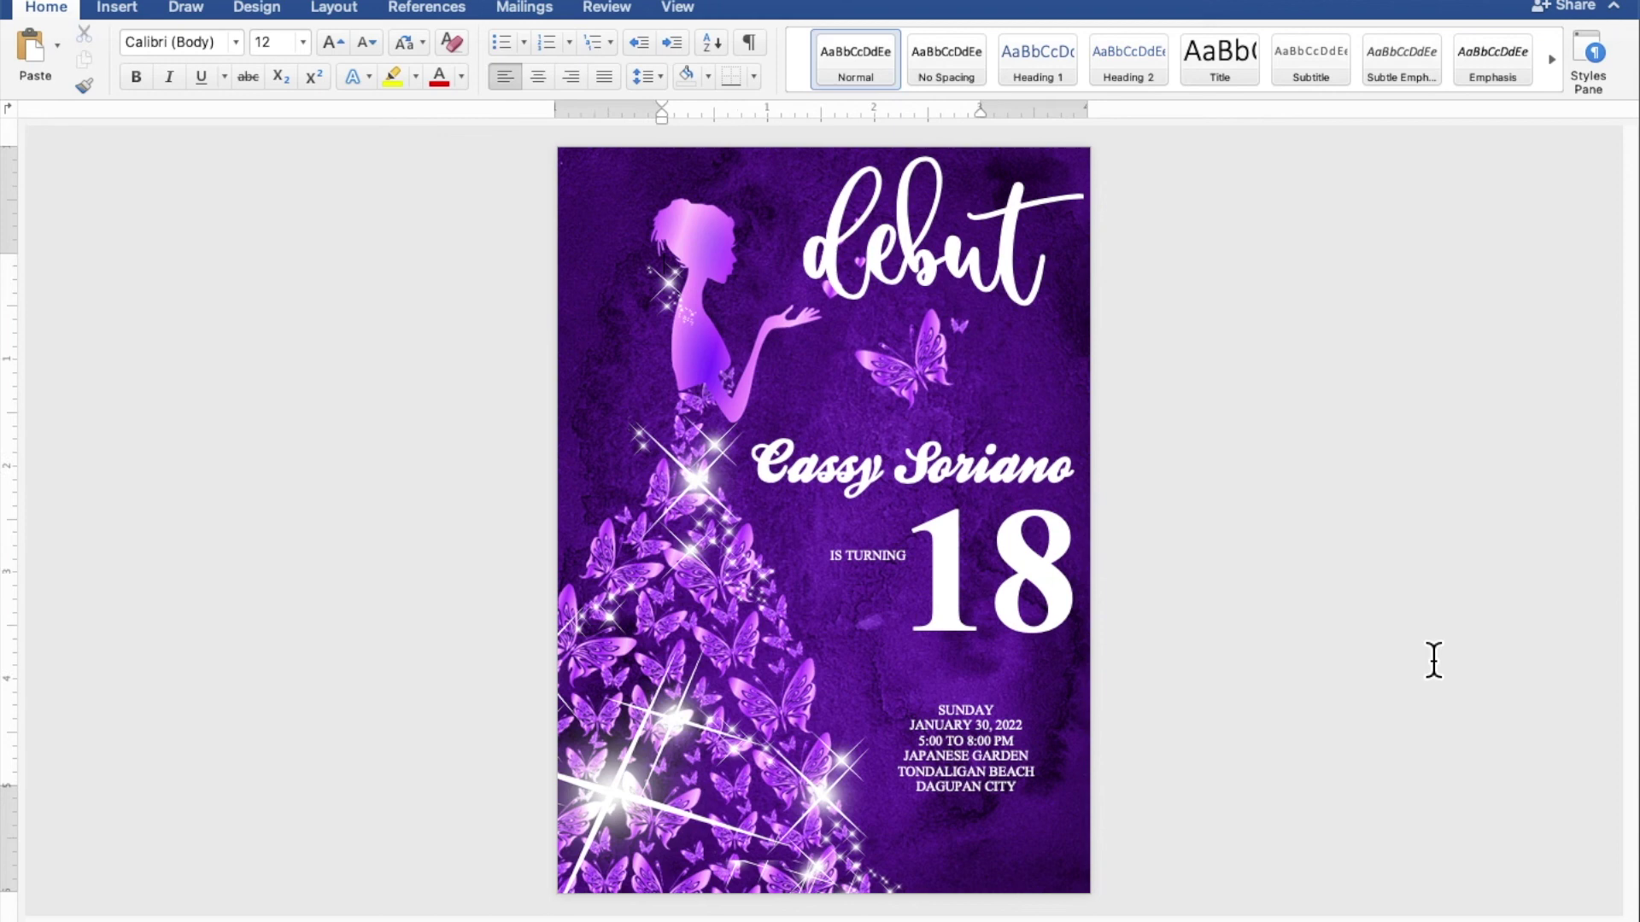